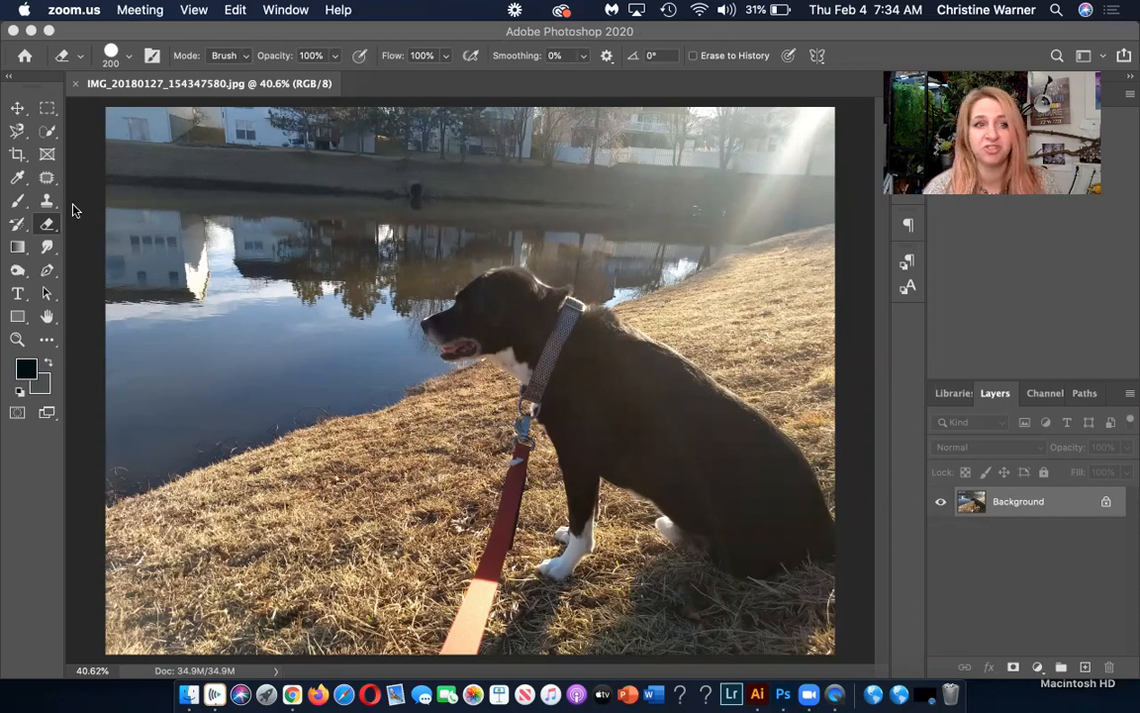
left_click(43, 181)
left_click(18, 151)
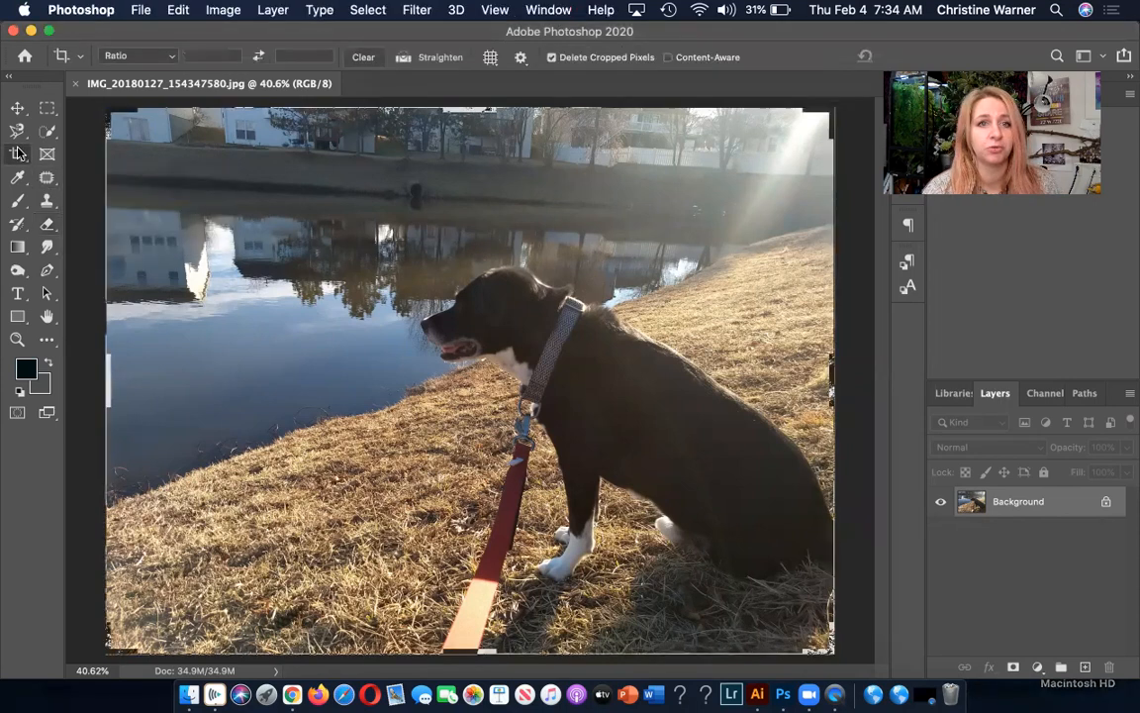
left_click(16, 132)
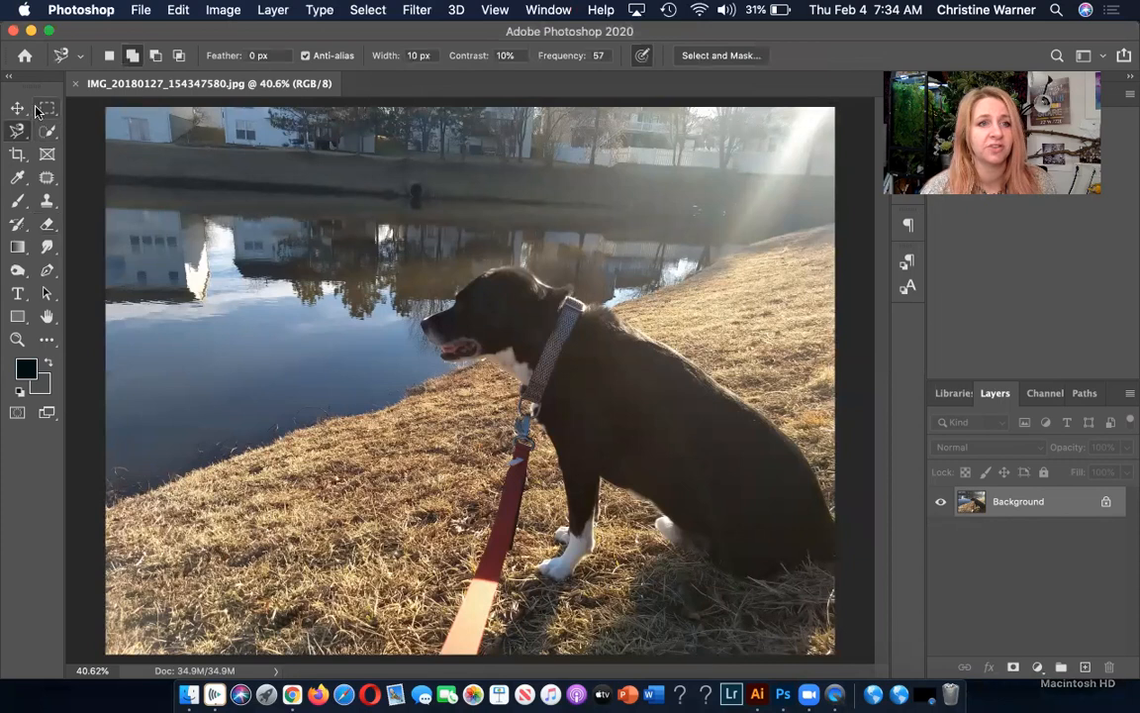
left_click(43, 110)
left_click(46, 129)
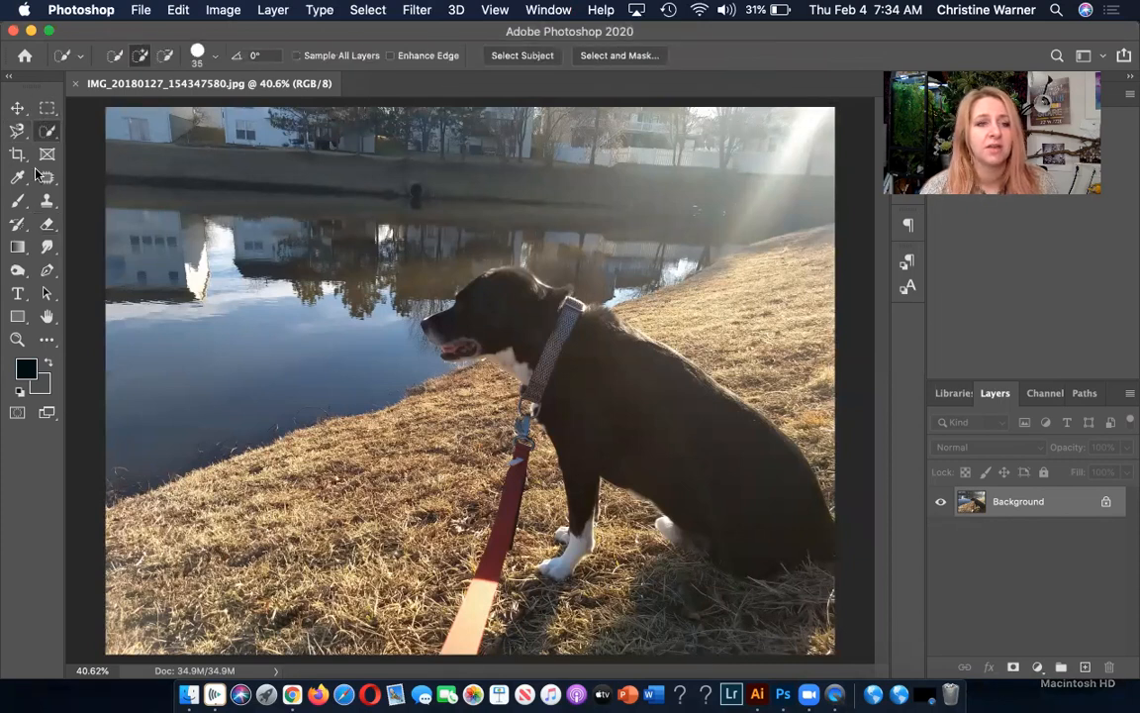
left_click(21, 204)
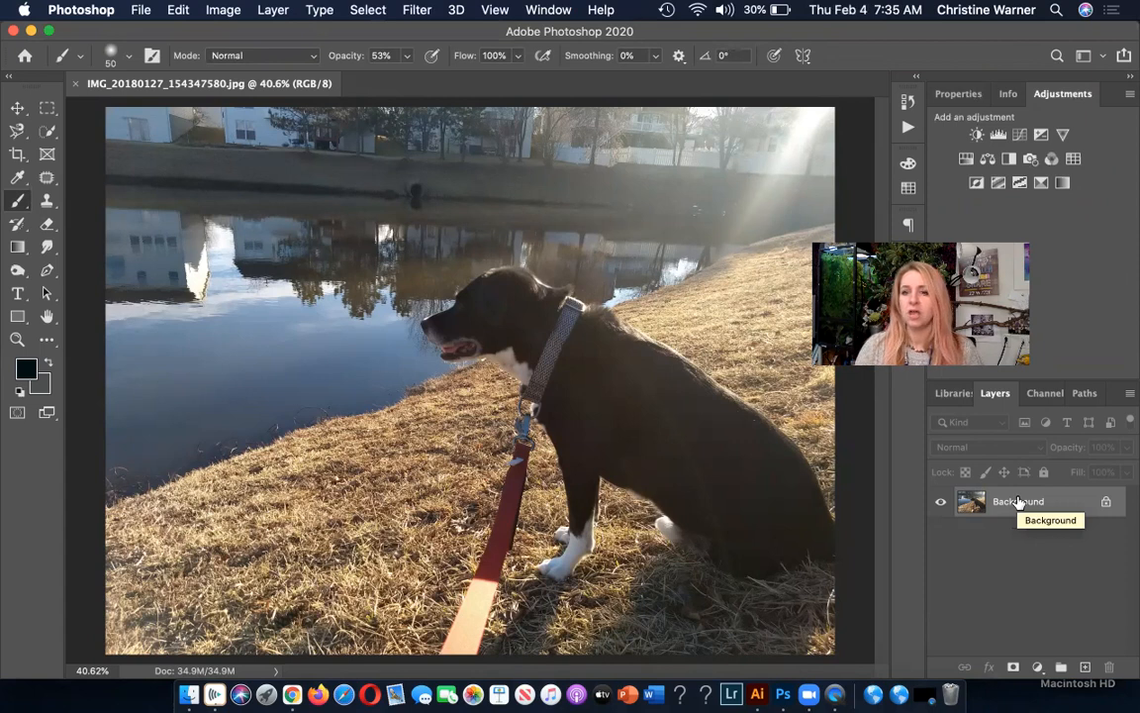
Duplicate the Background layer and hide the original, with the copy as the active layer.
left_click_drag(1019, 502, 1086, 664)
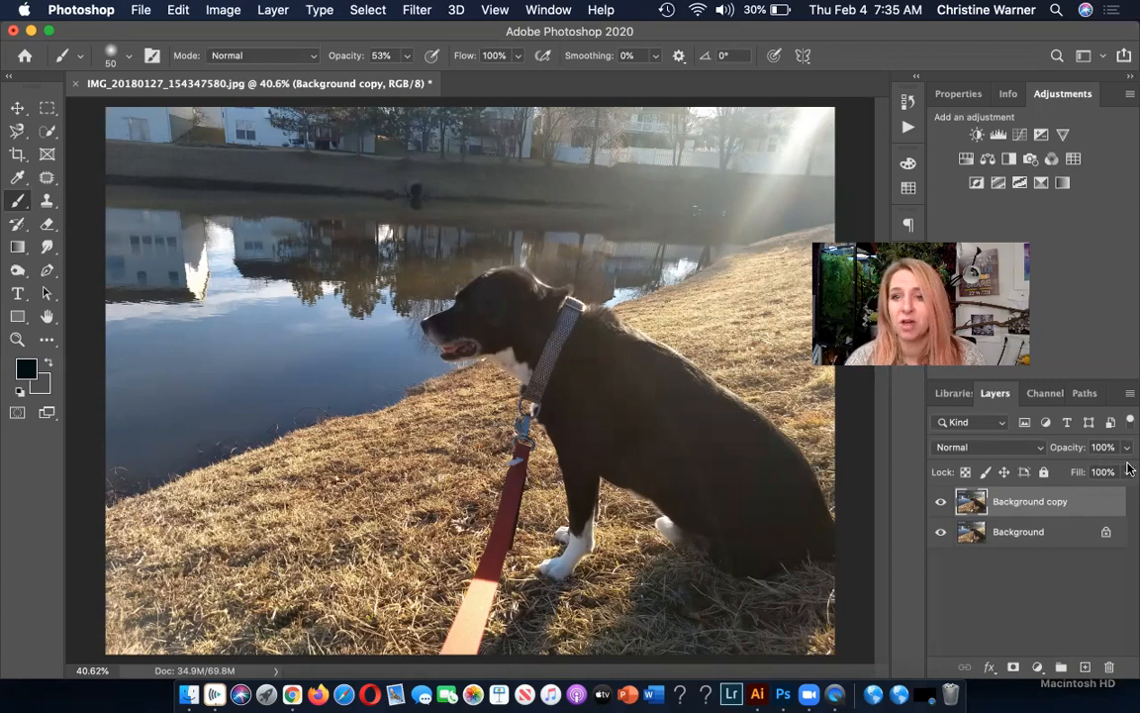
left_click(1129, 397)
left_click(1128, 395)
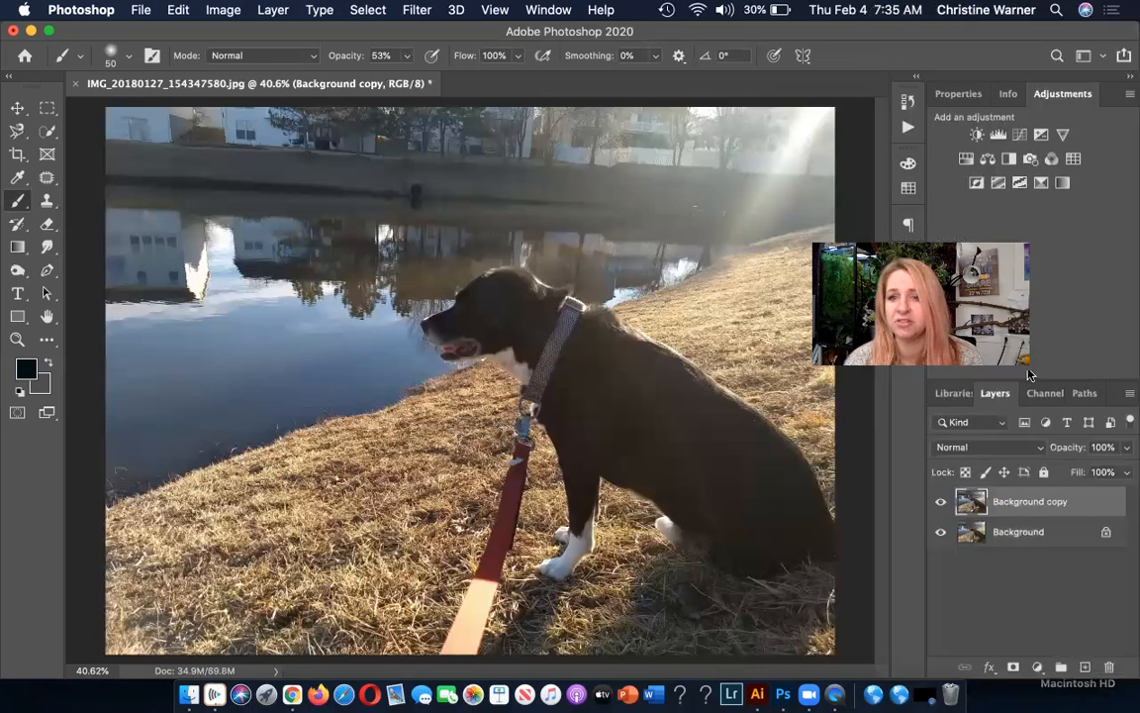
left_click(1127, 396)
left_click(1127, 397)
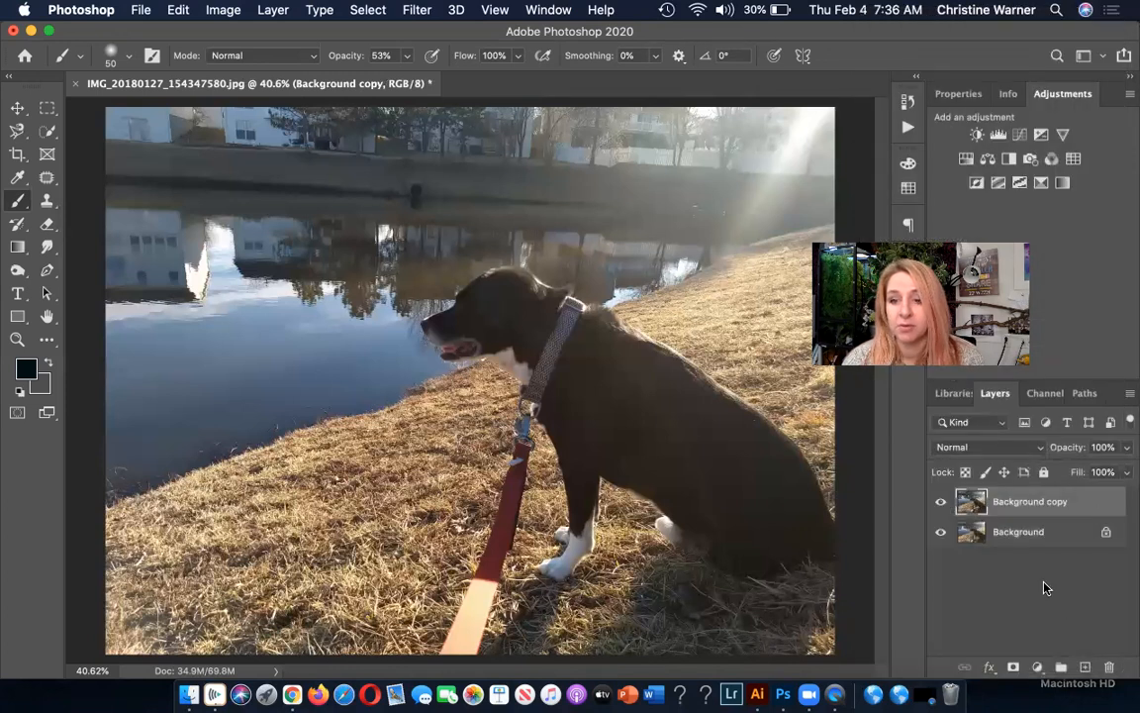
left_click(1044, 588)
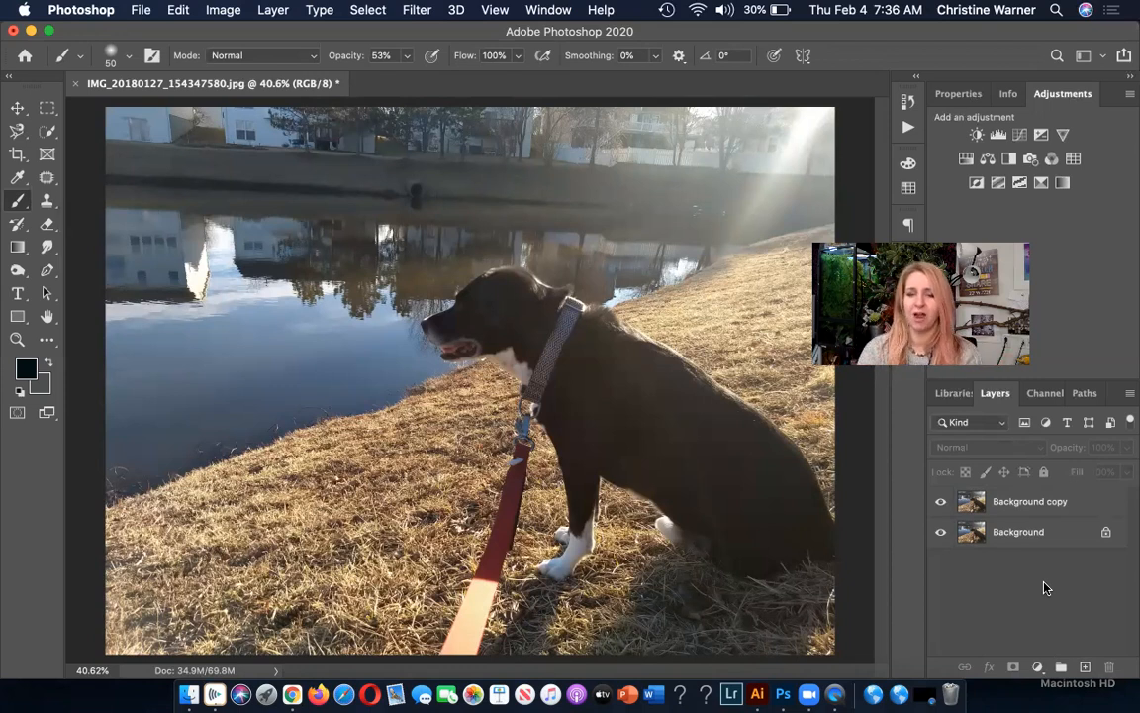
left_click(940, 532)
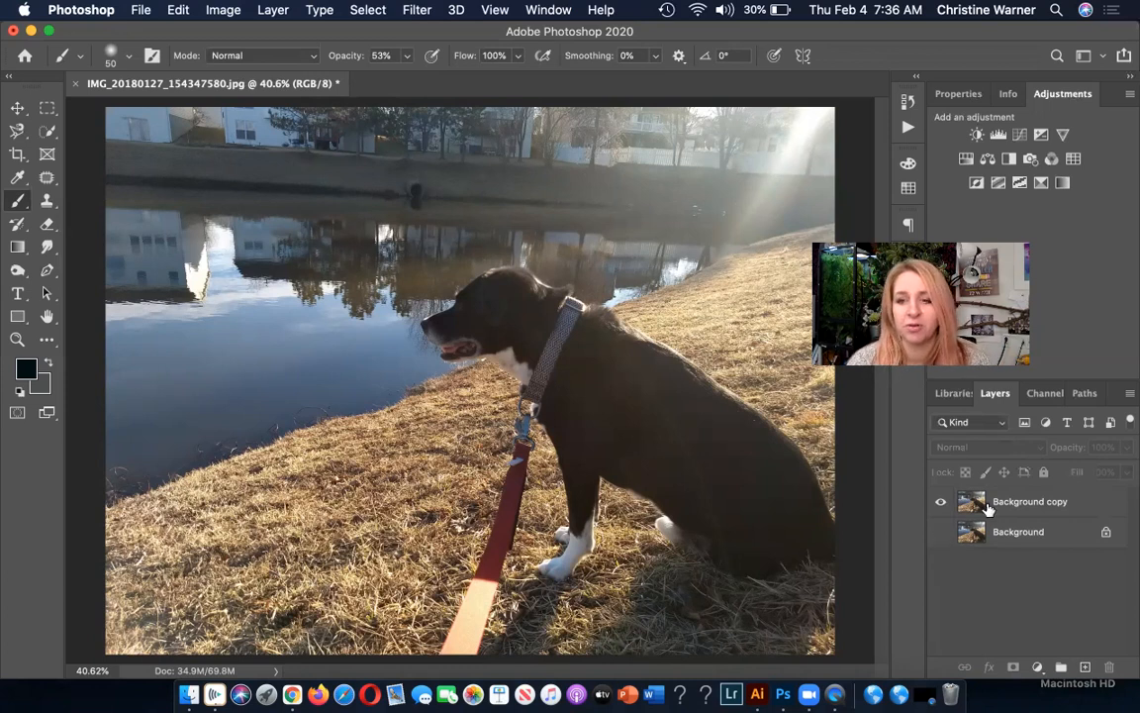
left_click(993, 503)
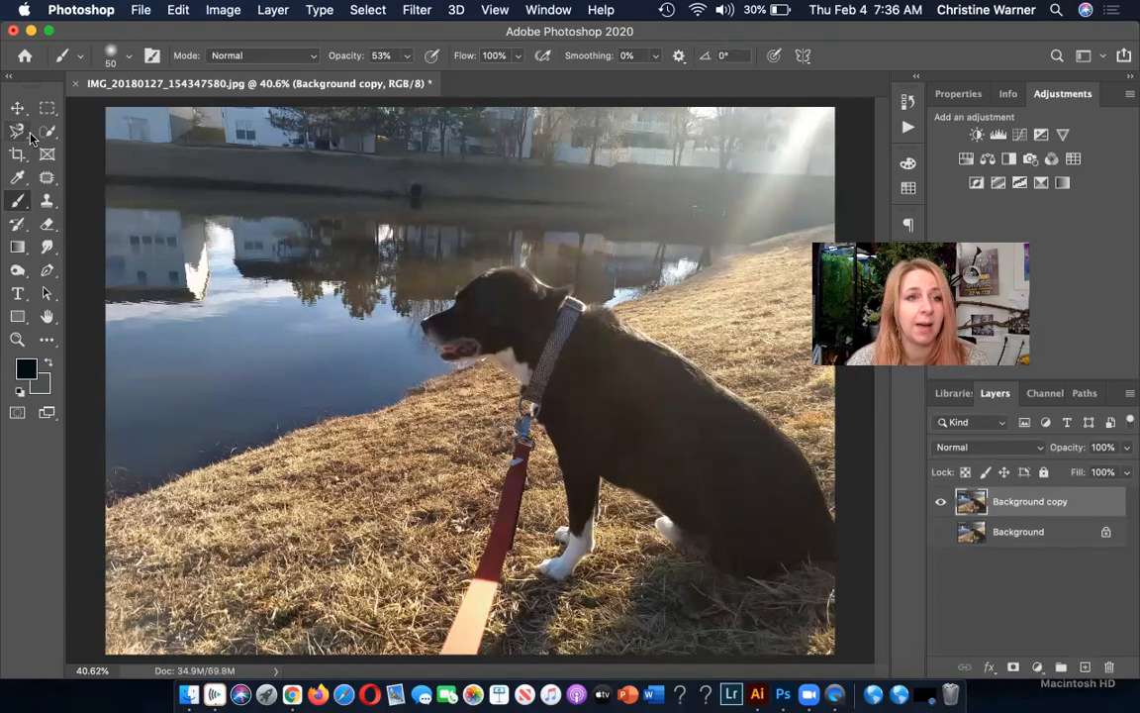
Select a rectangular area around the dog's head on the Background copy layer and move it up and to the left.
left_click(45, 108)
left_click_drag(376, 199, 607, 450)
left_click(17, 107)
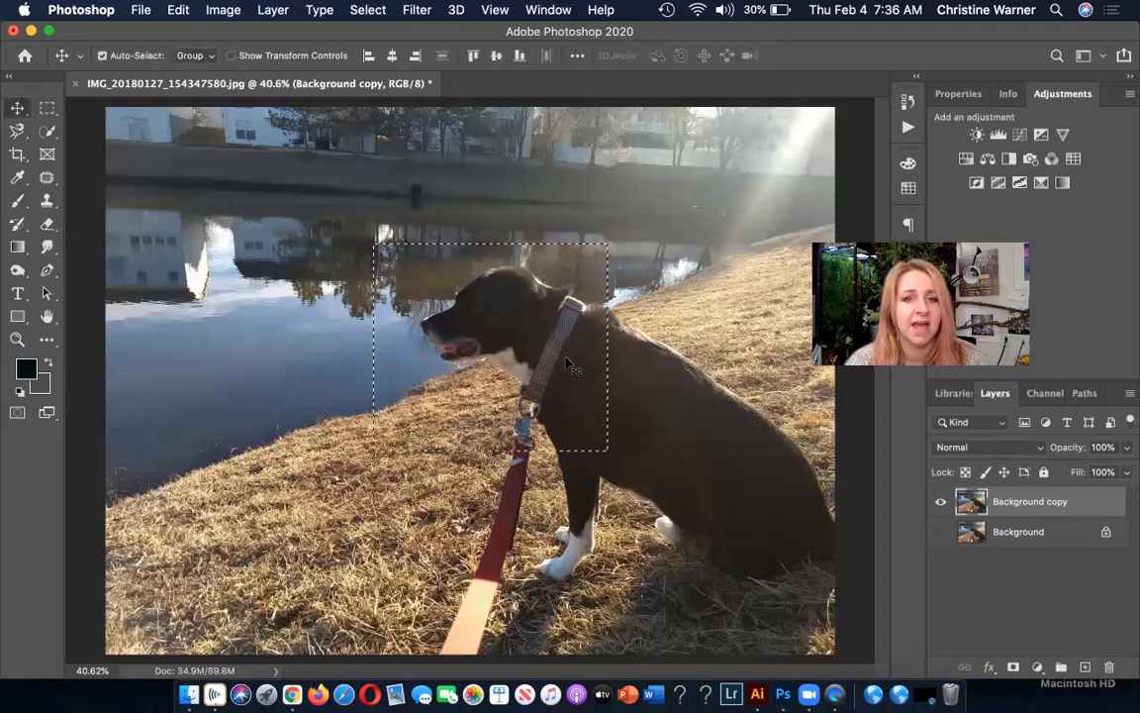
left_click_drag(496, 353, 398, 319)
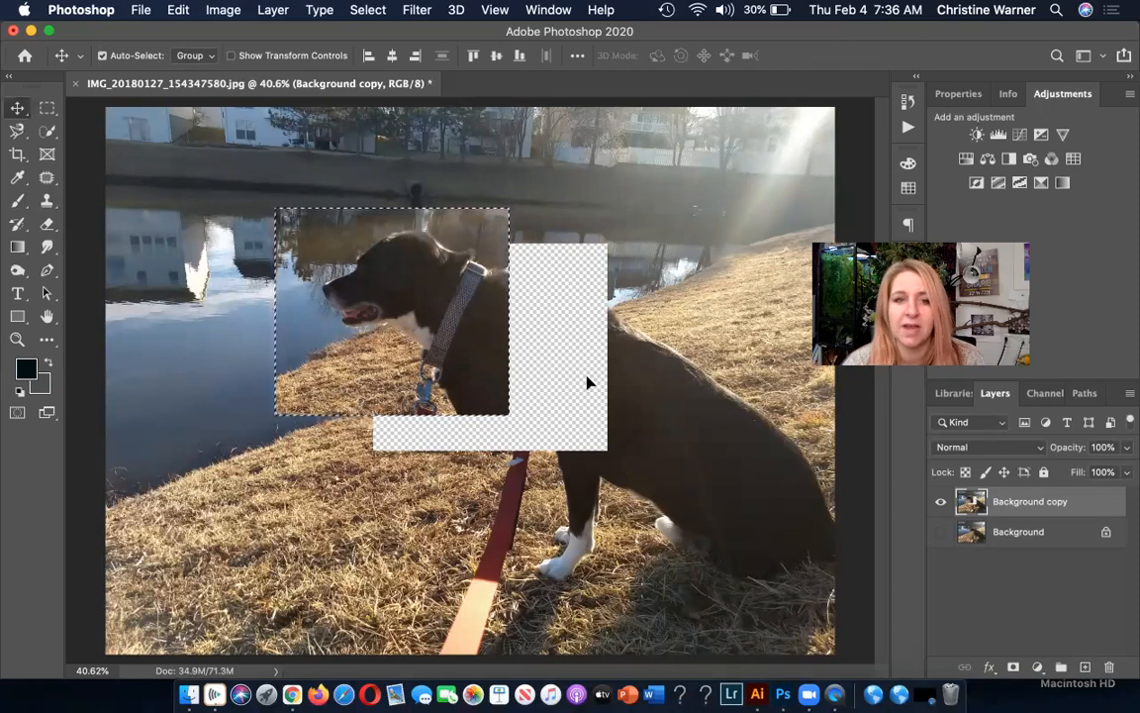
Clear the selection and try moving the whole Background copy layer down and to the right.
key("super+d")
left_click_drag(237, 244, 351, 270)
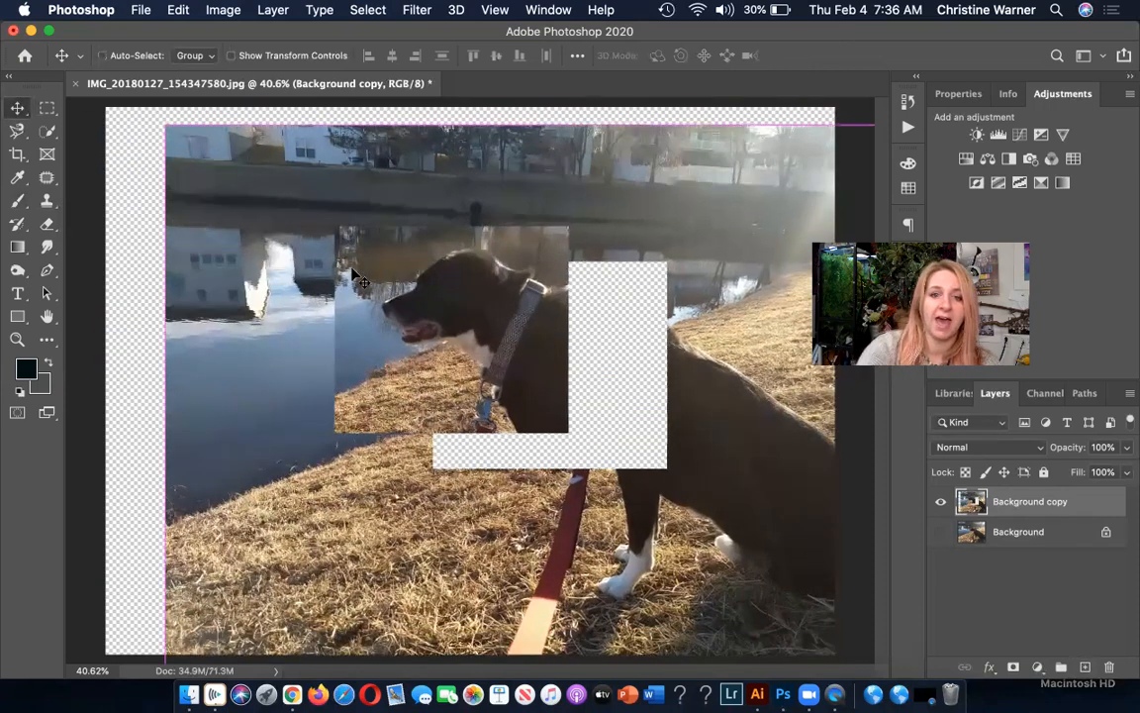
key("super+z")
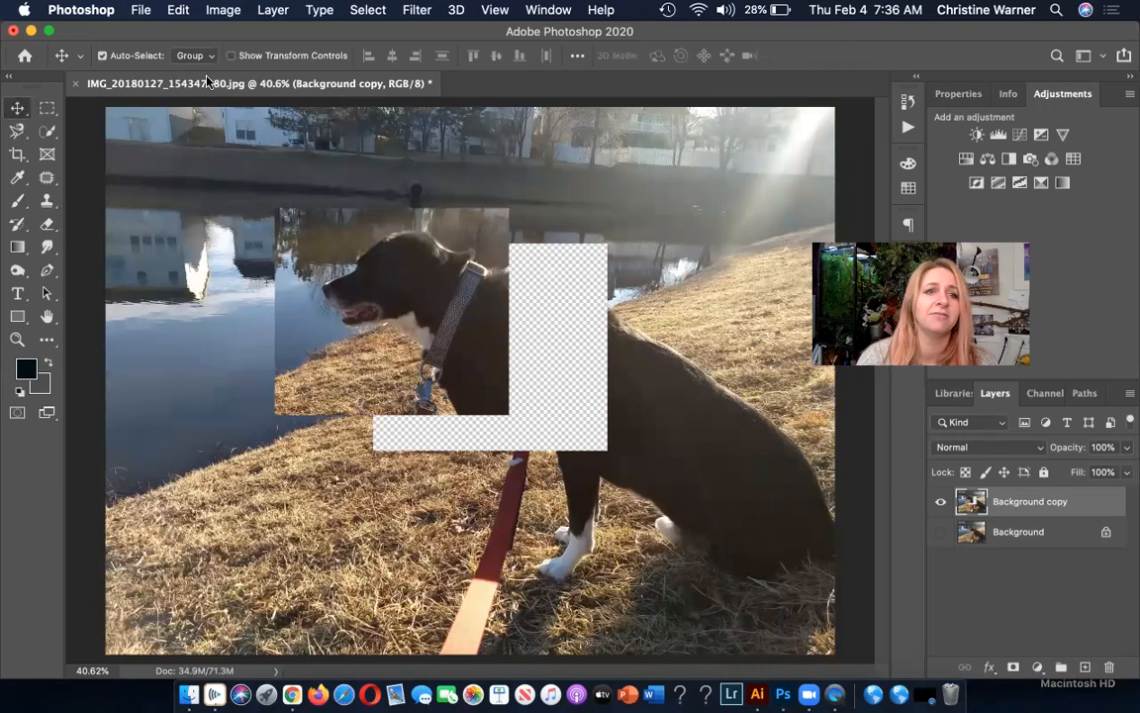
Undo the deselection and the move of the head area, and clear the rectangular selection.
left_click(182, 12)
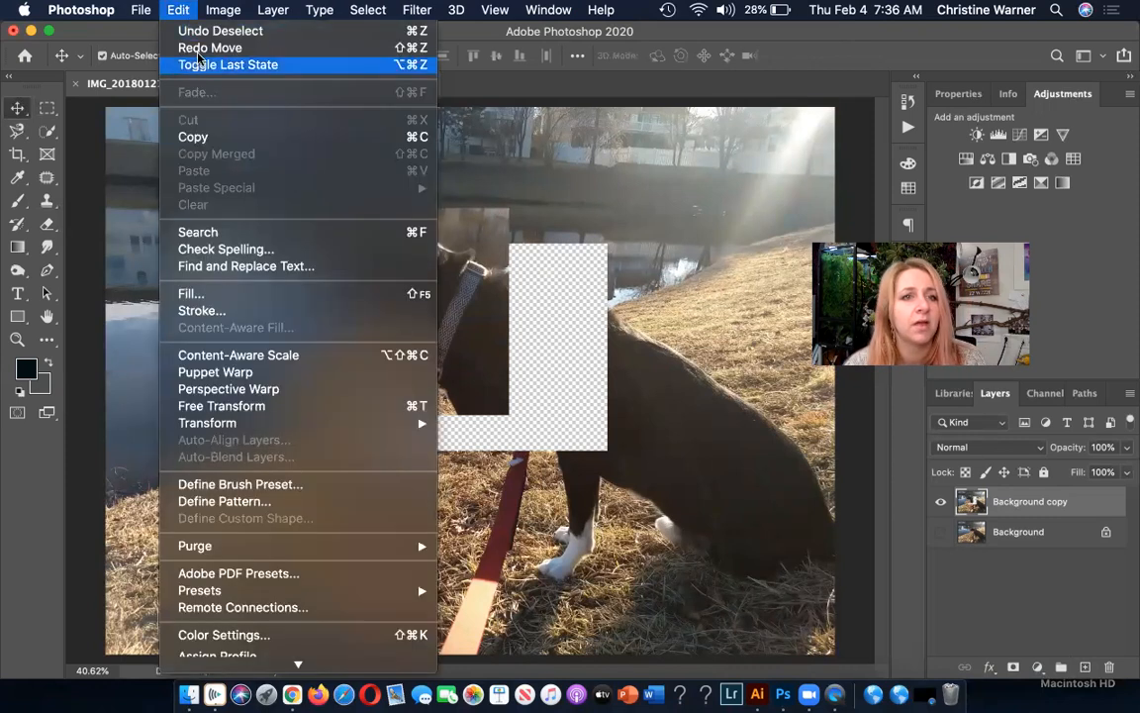
left_click(201, 37)
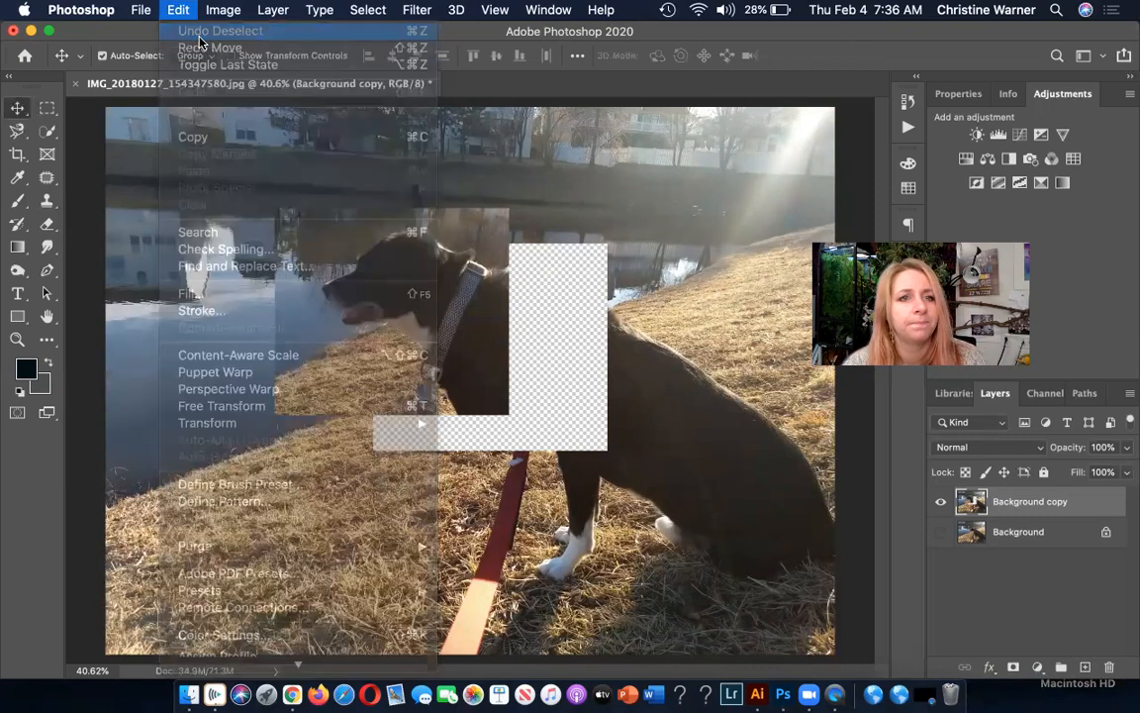
left_click(178, 10)
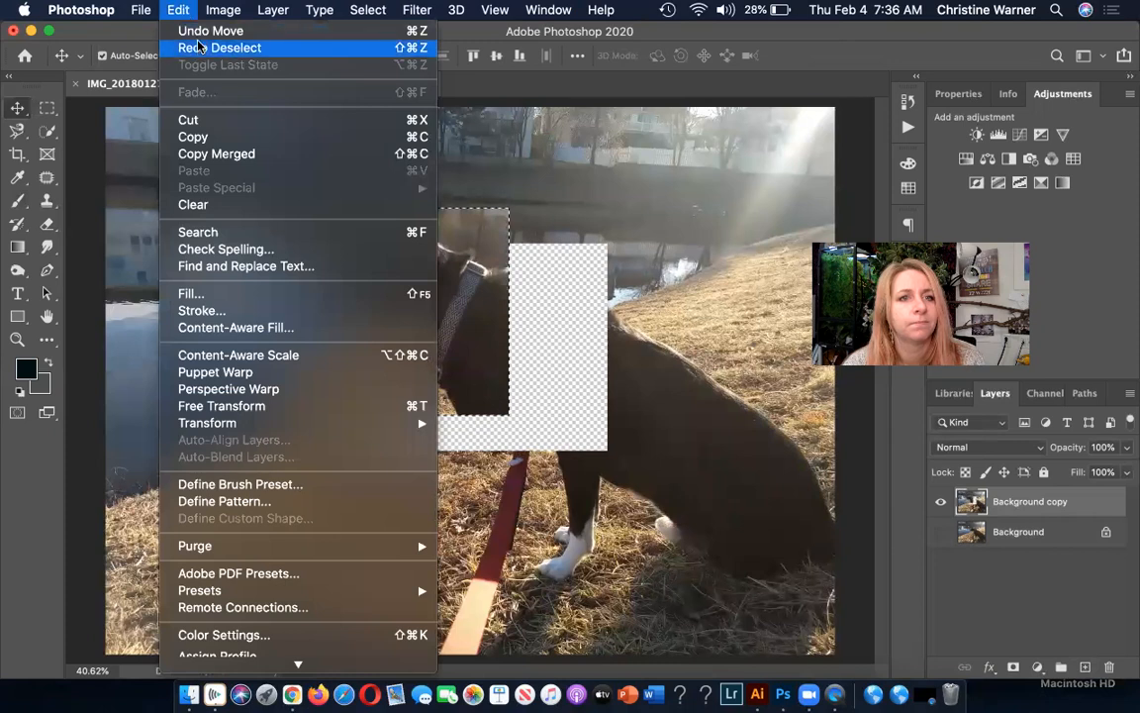
left_click(196, 32)
key("super+d")
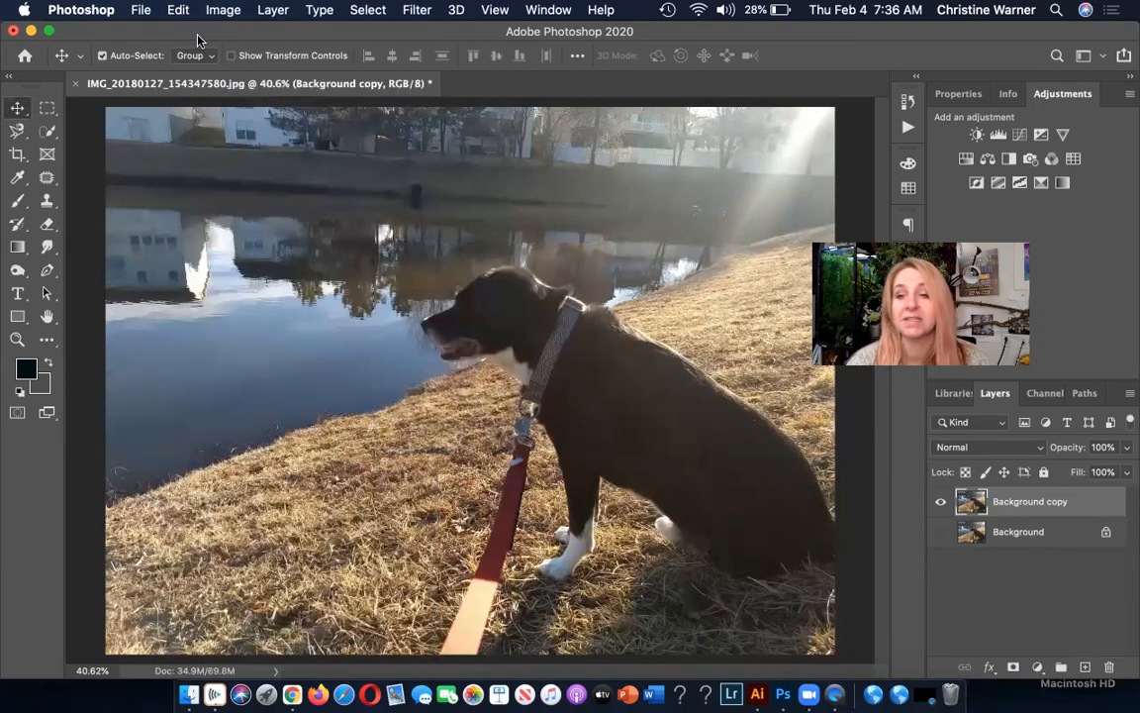
left_click(366, 10)
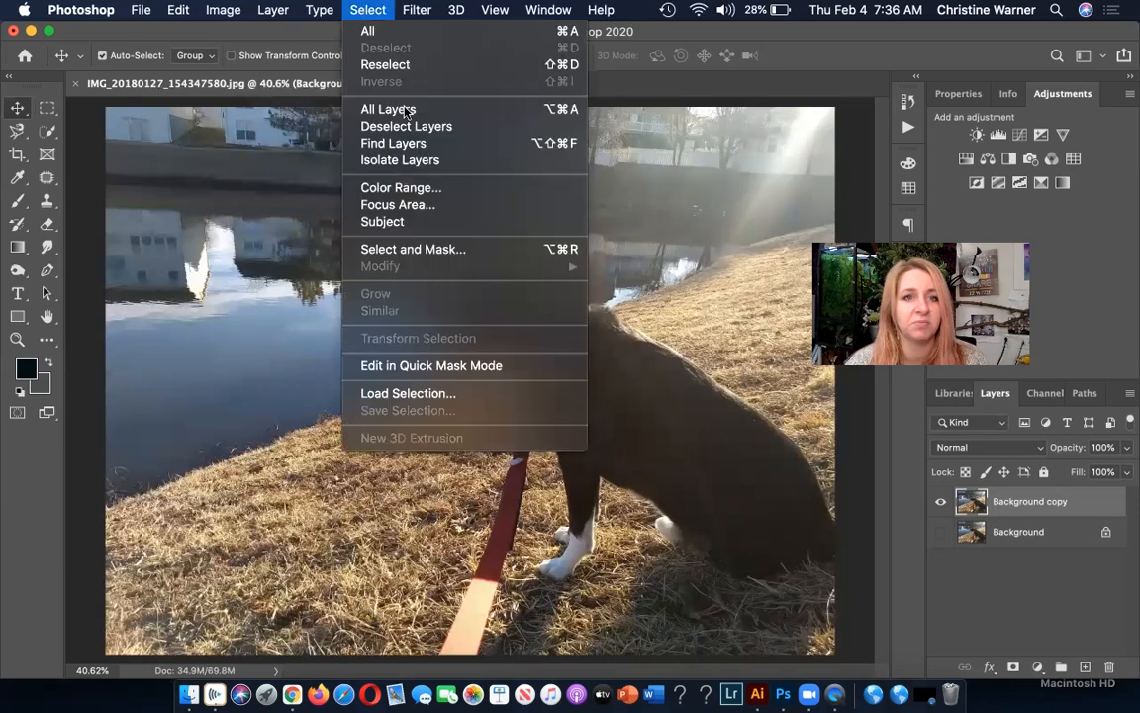
left_click(653, 287)
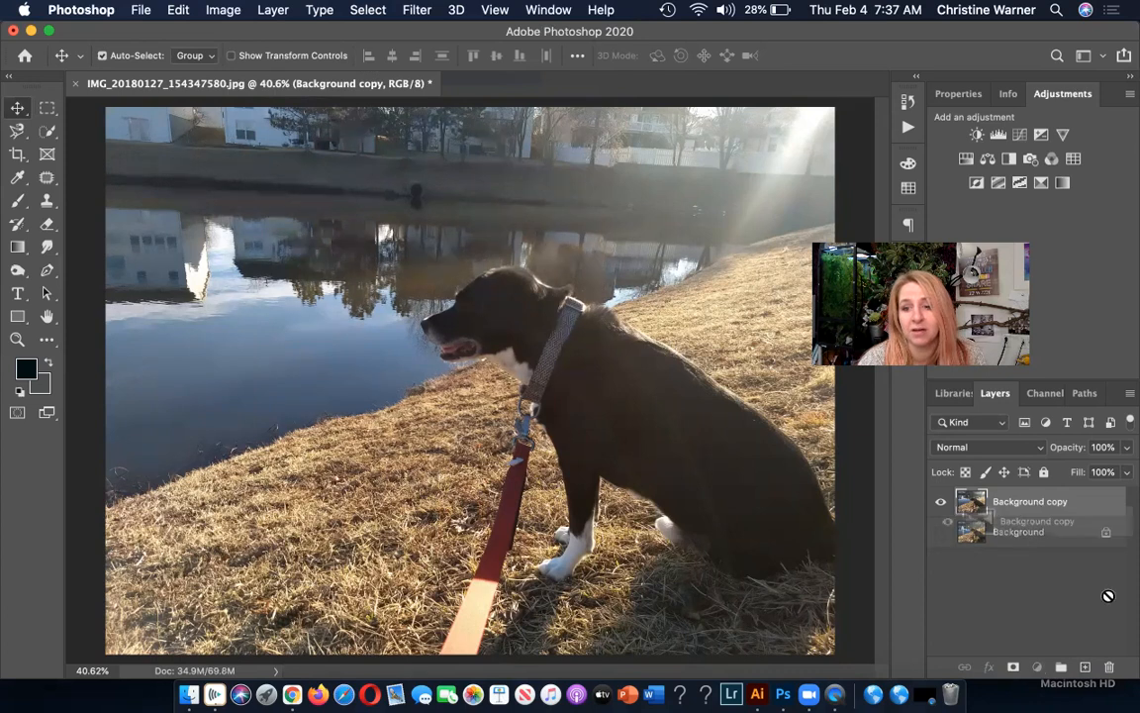
Replace the Background copy layer with a fresh duplicate of Background and hide the original, leaving only the copy visible.
key("BackSpace")
left_click_drag(1043, 505, 1086, 669)
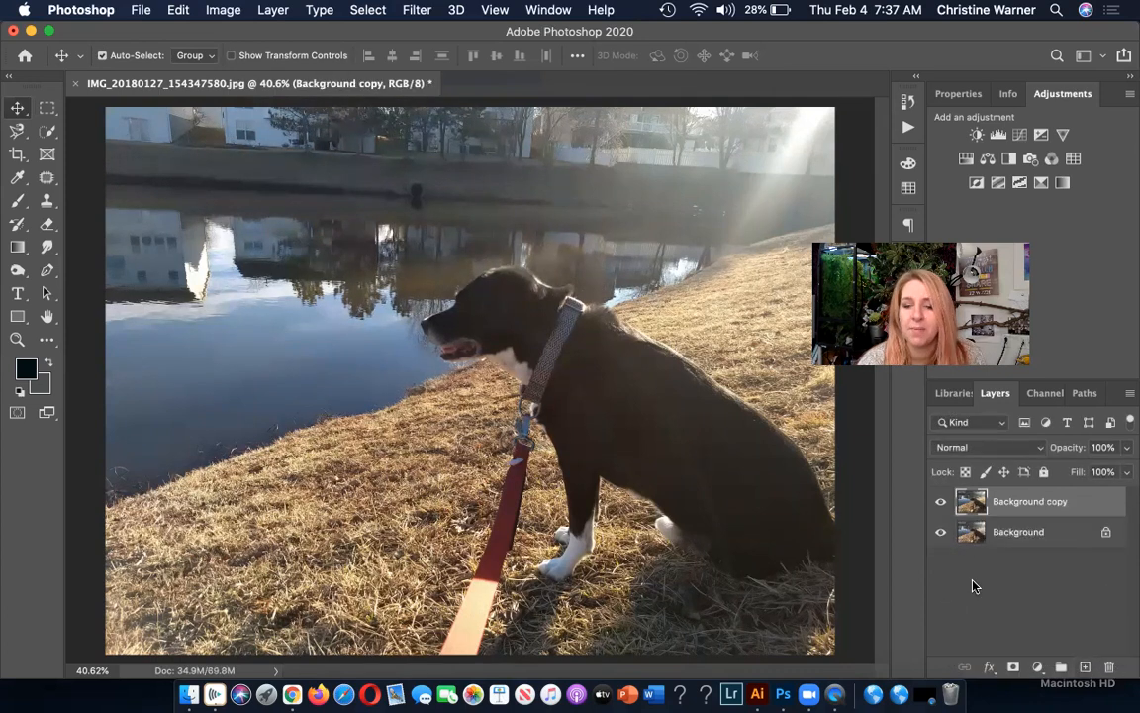
left_click(942, 531)
left_click(938, 504)
left_click(939, 505)
left_click(939, 504)
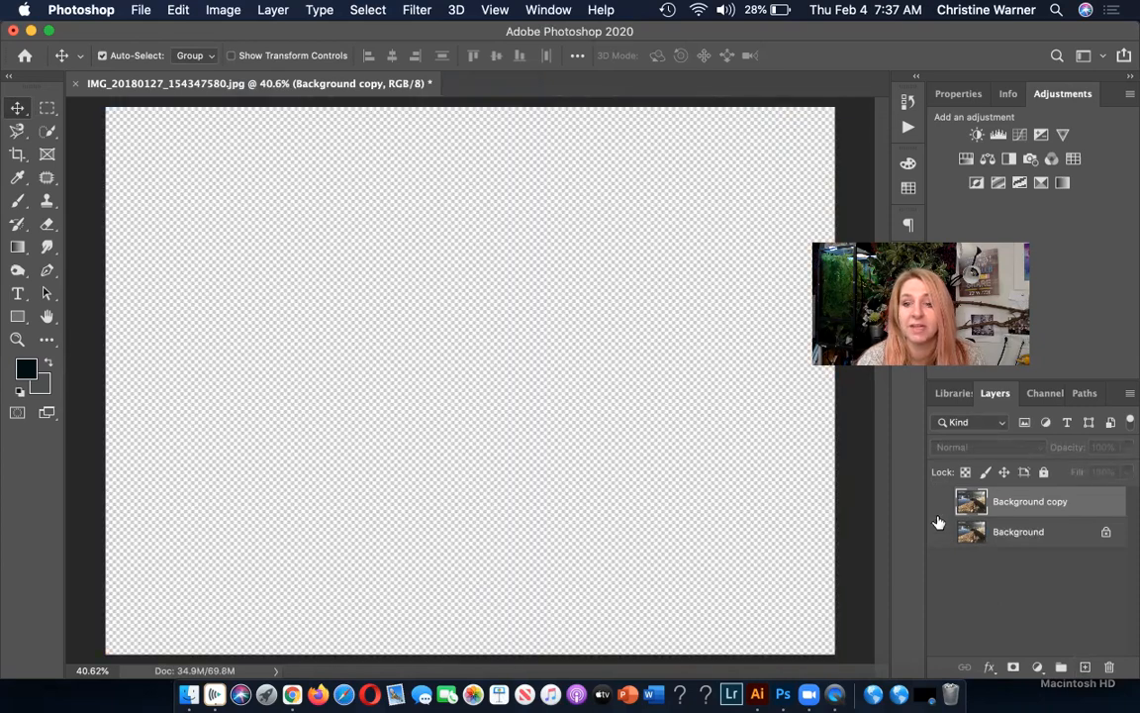
left_click(940, 505)
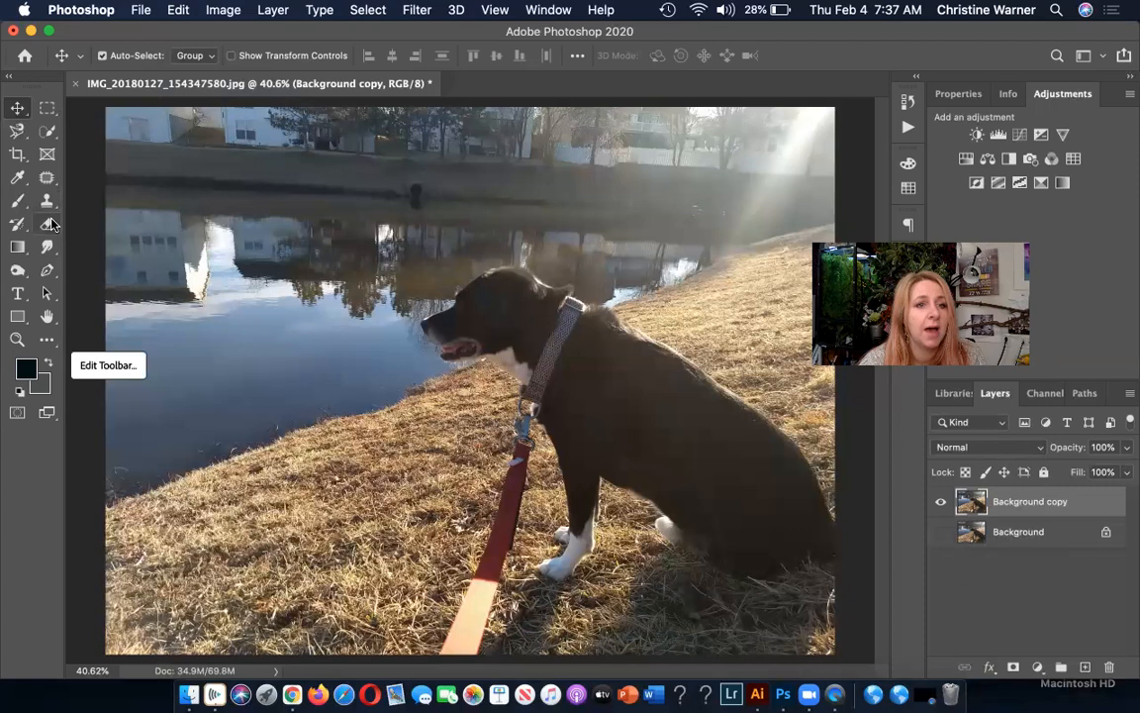
Lighten the fur on the dog's shoulder and upper back with the Dodge tool.
left_click(22, 272)
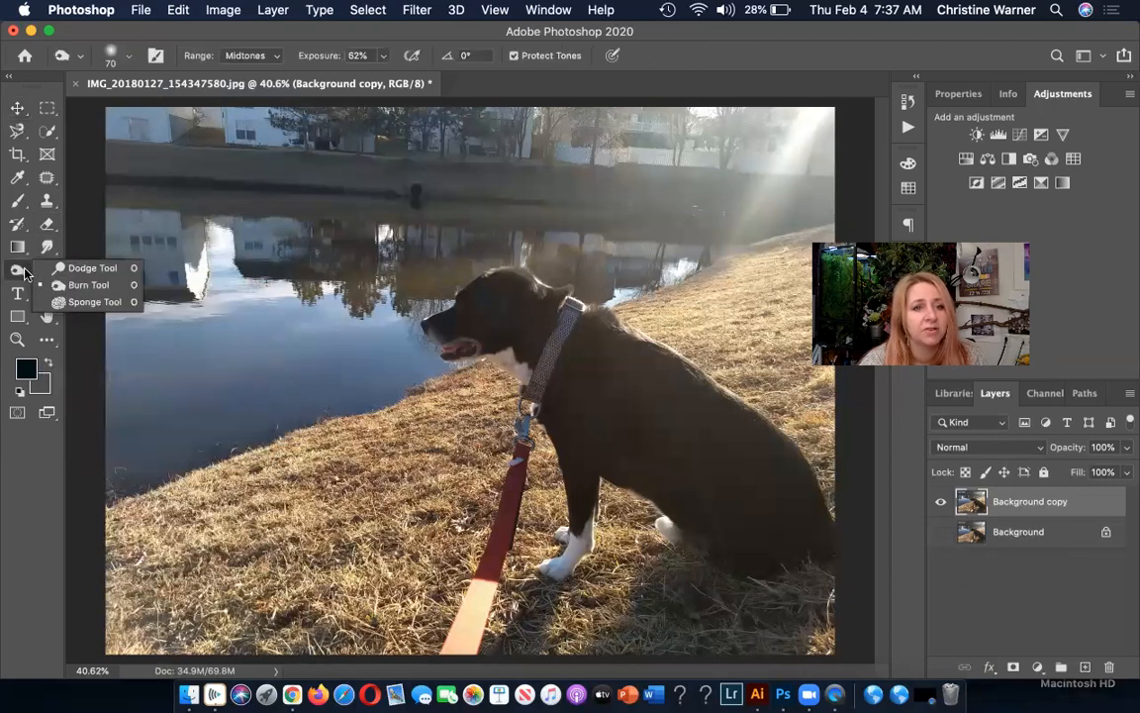
left_click(89, 268)
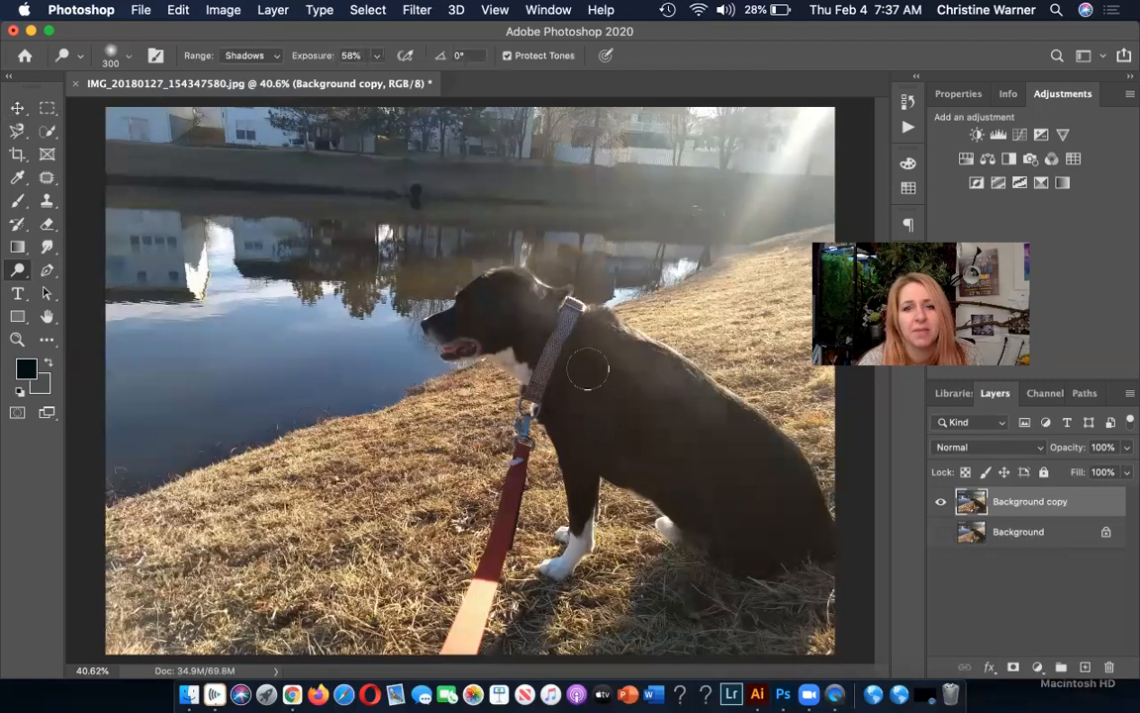
left_click_drag(606, 329, 641, 392)
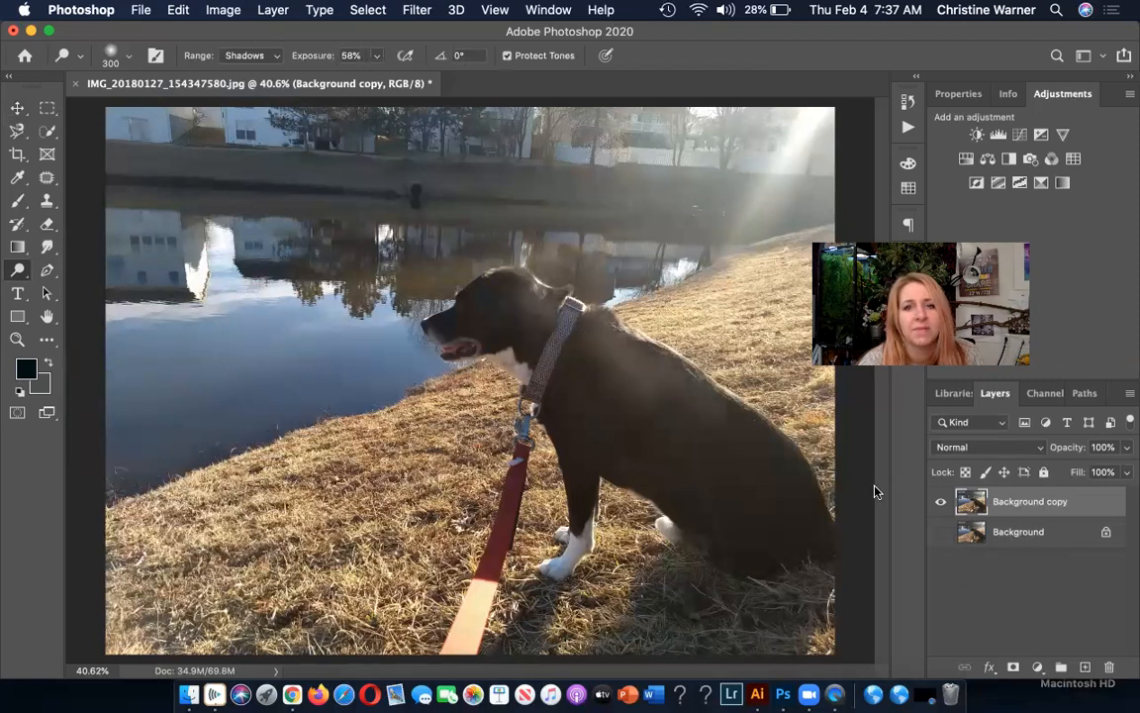
Enlarge the Burn tool's brush to 300 px and darken a patch of the water in front of the dog.
left_click(20, 271)
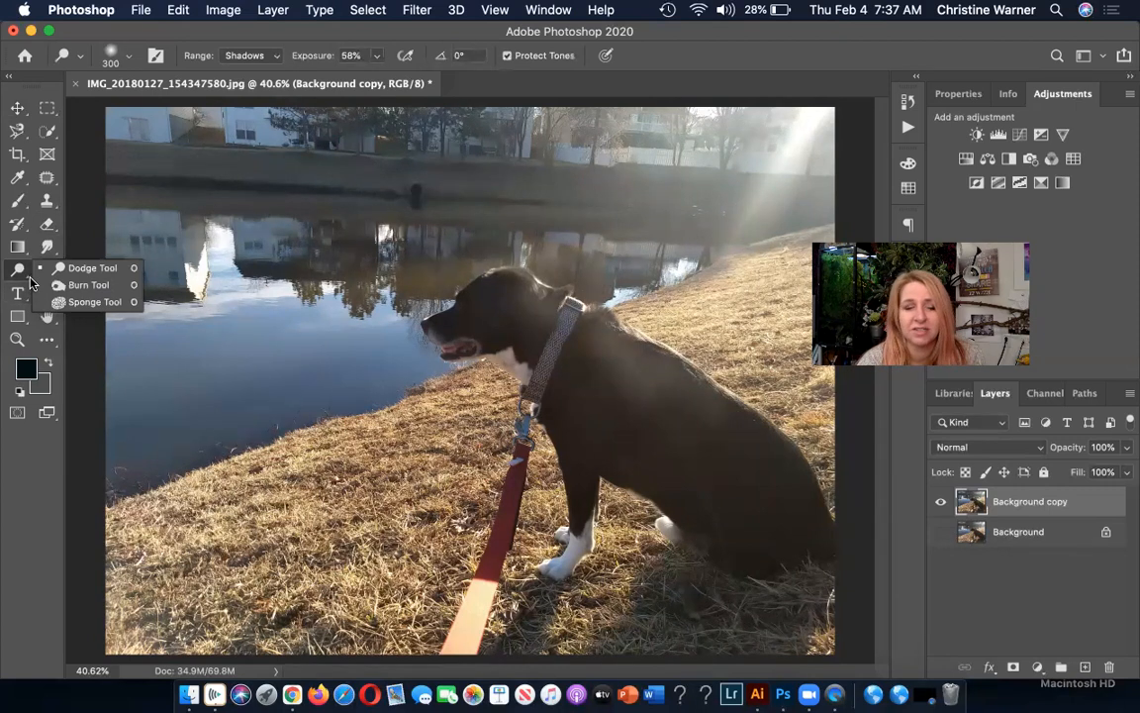
left_click(79, 285)
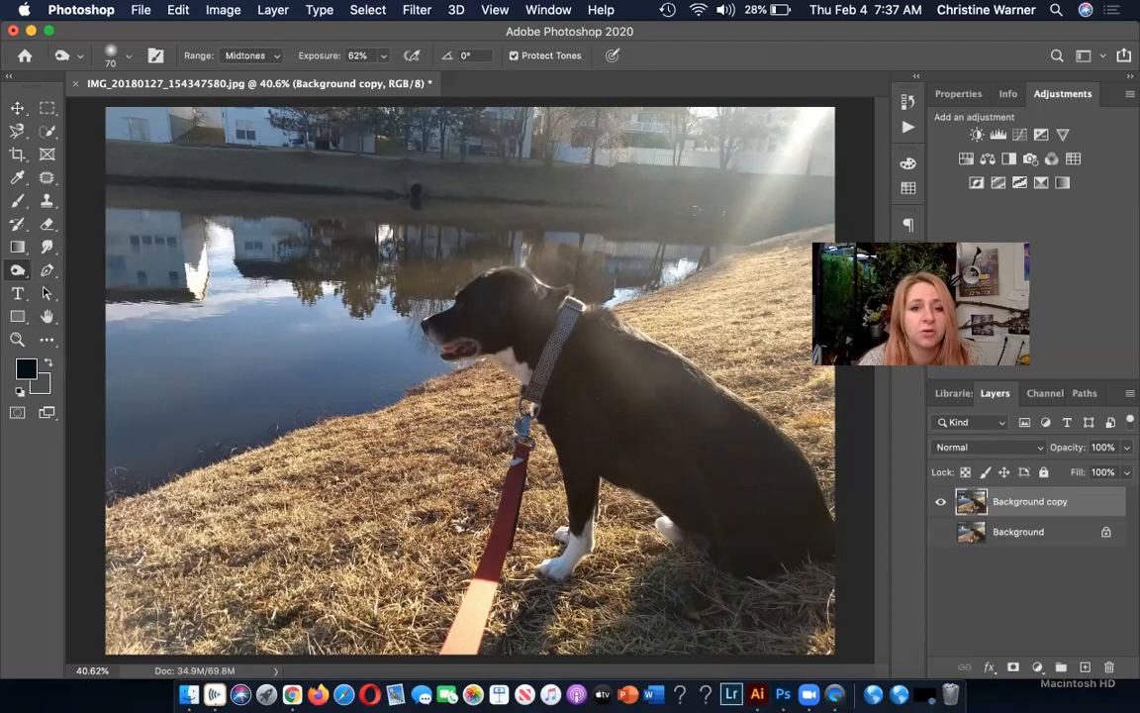
key("bracketright")
key("bracketright")
key("bracketright")
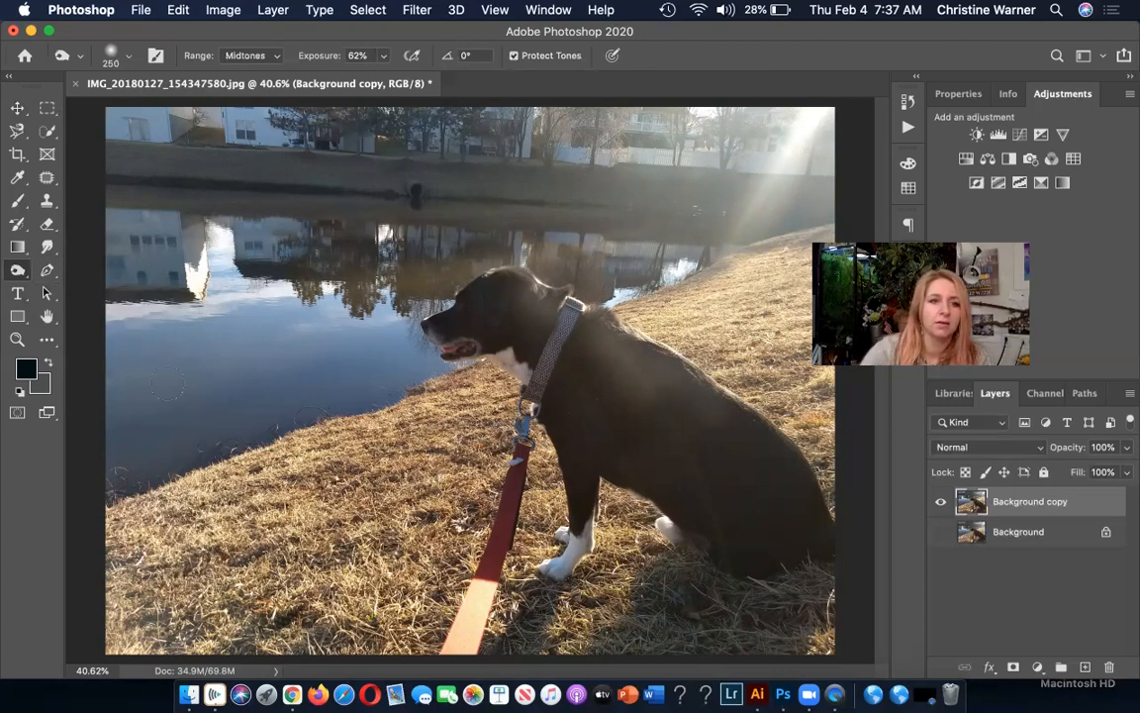
left_click(128, 58)
key("bracketright")
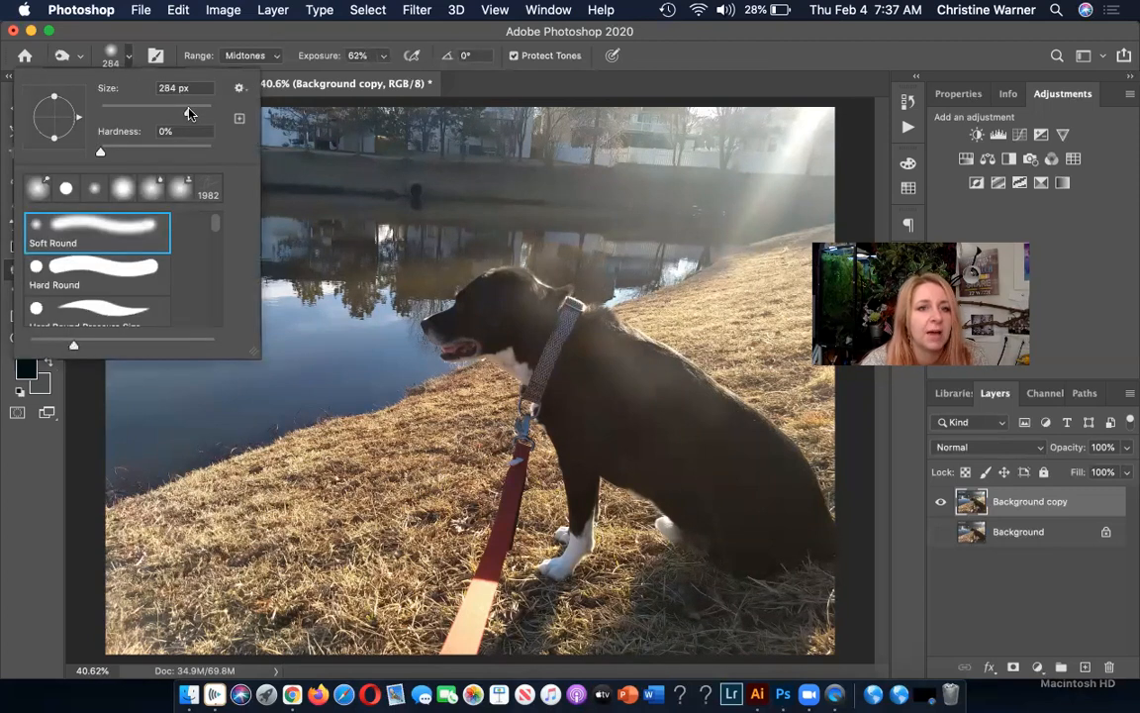
mouse_move(319, 376)
left_mouse_down()
mouse_move(169, 450)
mouse_move(303, 347)
left_mouse_up()
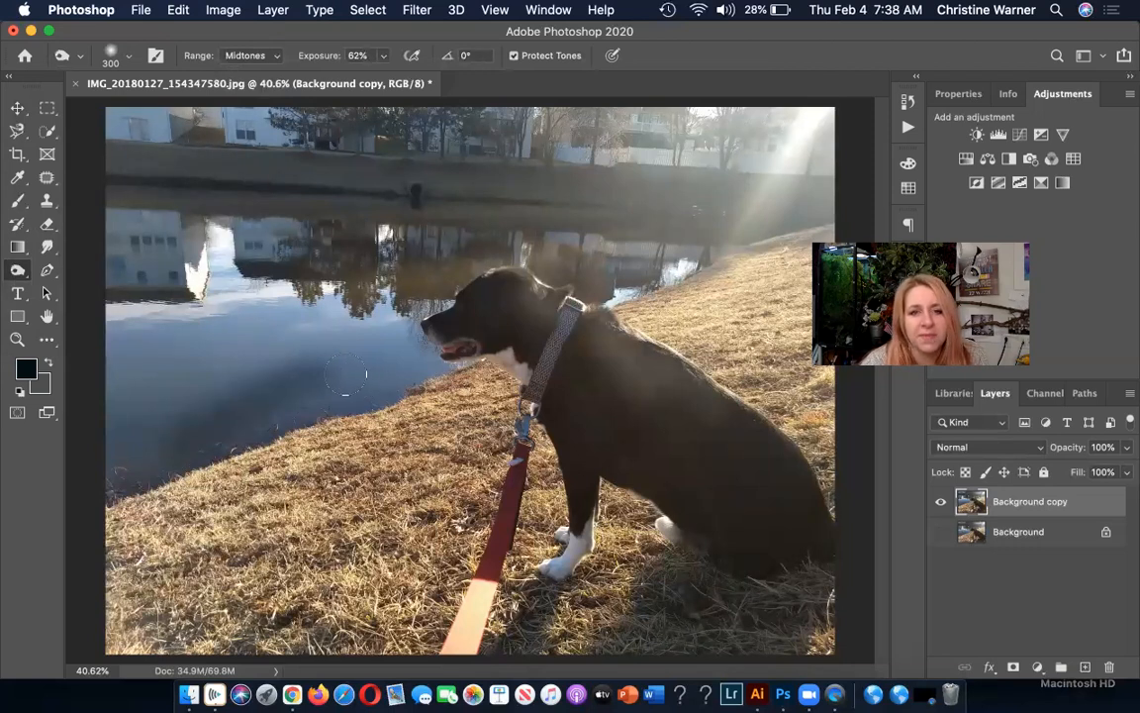
Lower the Burn tool's exposure to 35% and darken more of the water between the dog and the far shore.
left_click(383, 55)
left_click_drag(384, 77, 358, 78)
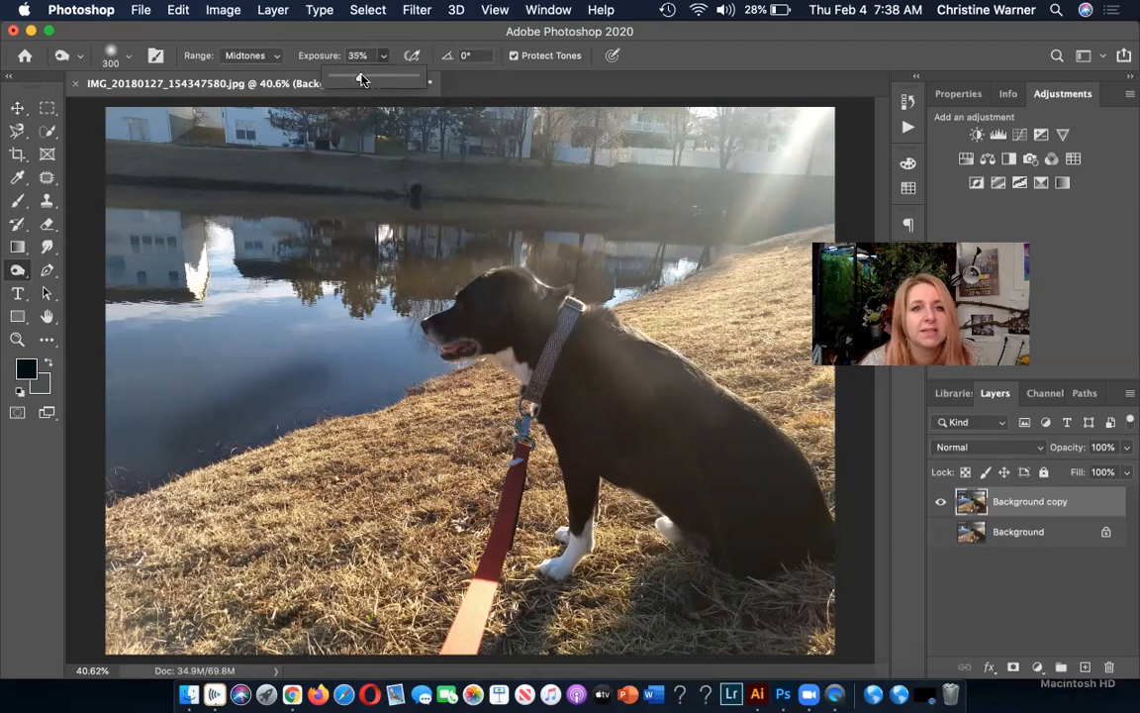
left_click(255, 348)
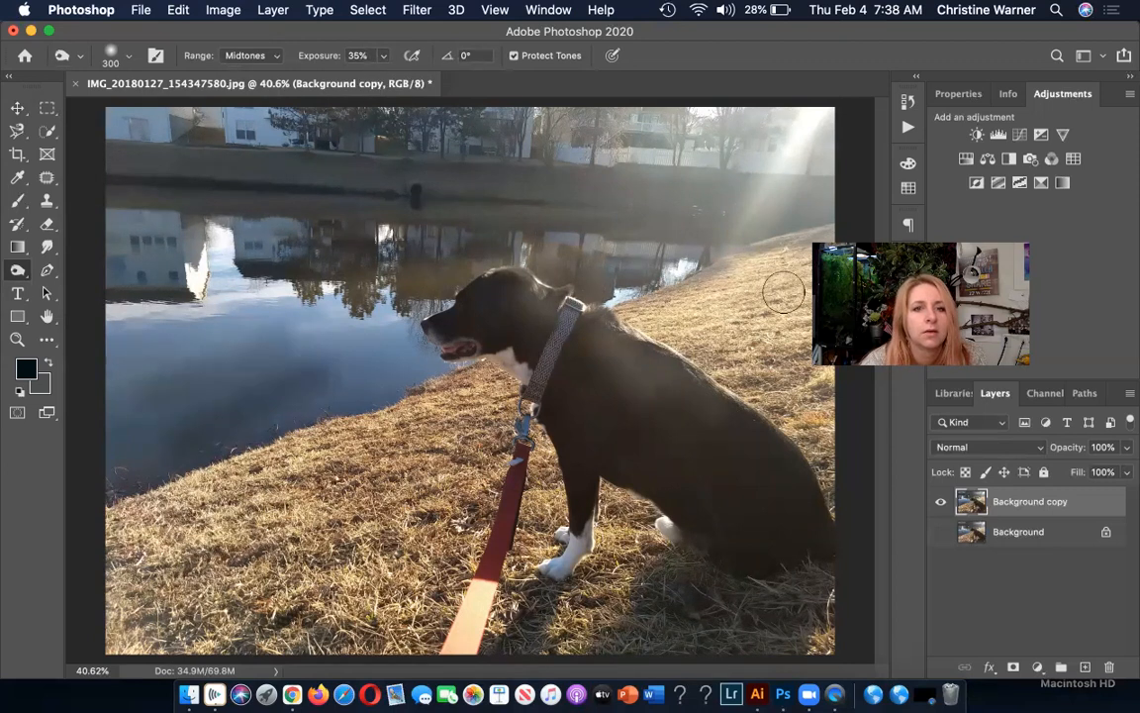
mouse_move(232, 367)
left_mouse_down()
mouse_move(303, 343)
mouse_move(241, 349)
mouse_move(300, 345)
left_mouse_up()
mouse_move(390, 363)
left_mouse_down()
mouse_move(340, 349)
mouse_move(232, 395)
left_mouse_up()
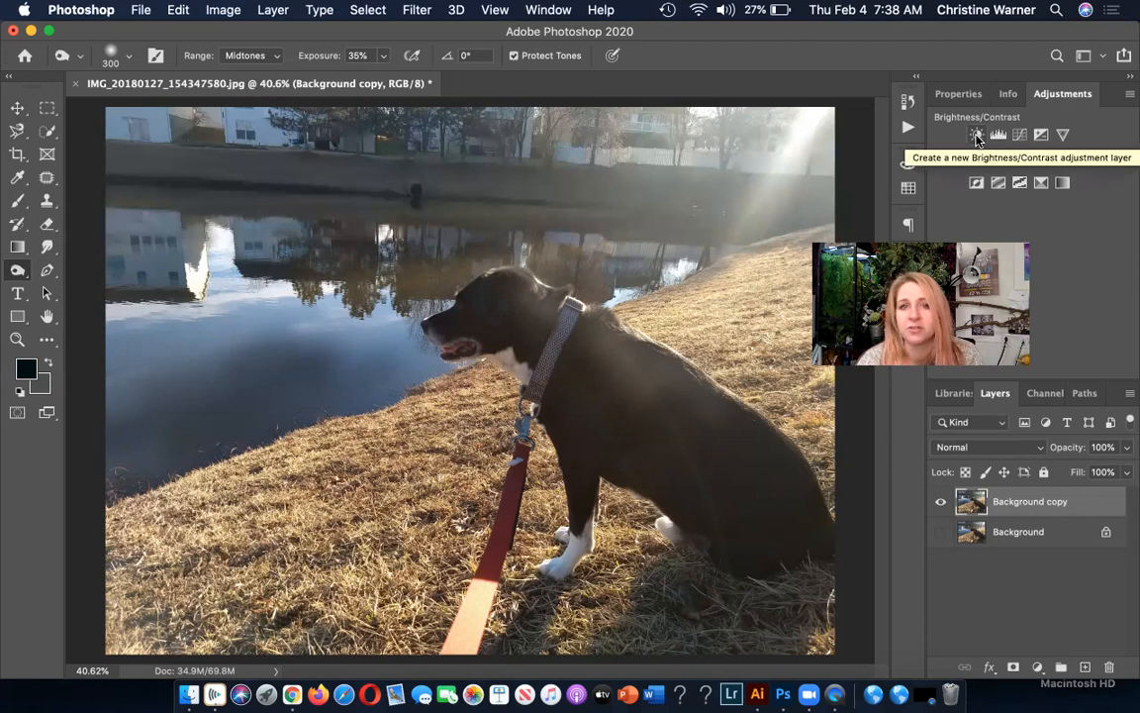
Add a Brightness/Contrast adjustment layer above the Background copy layer.
left_click(976, 136)
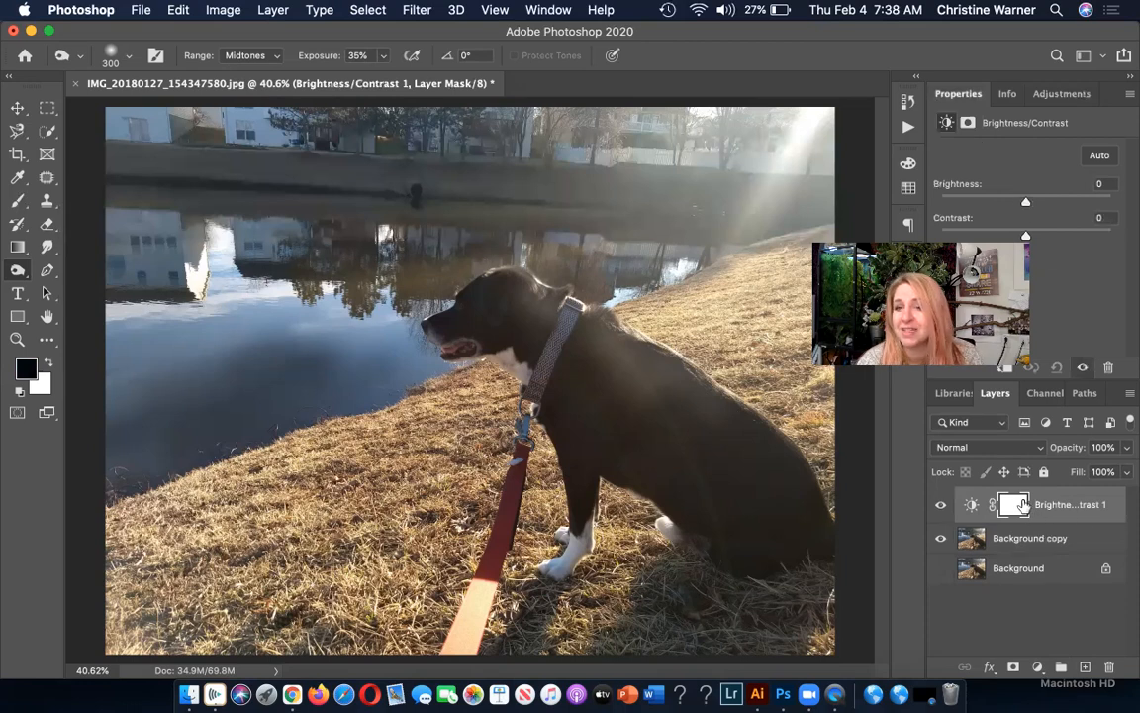
Rename the Background copy layer as Background2.
double_click(1045, 538)
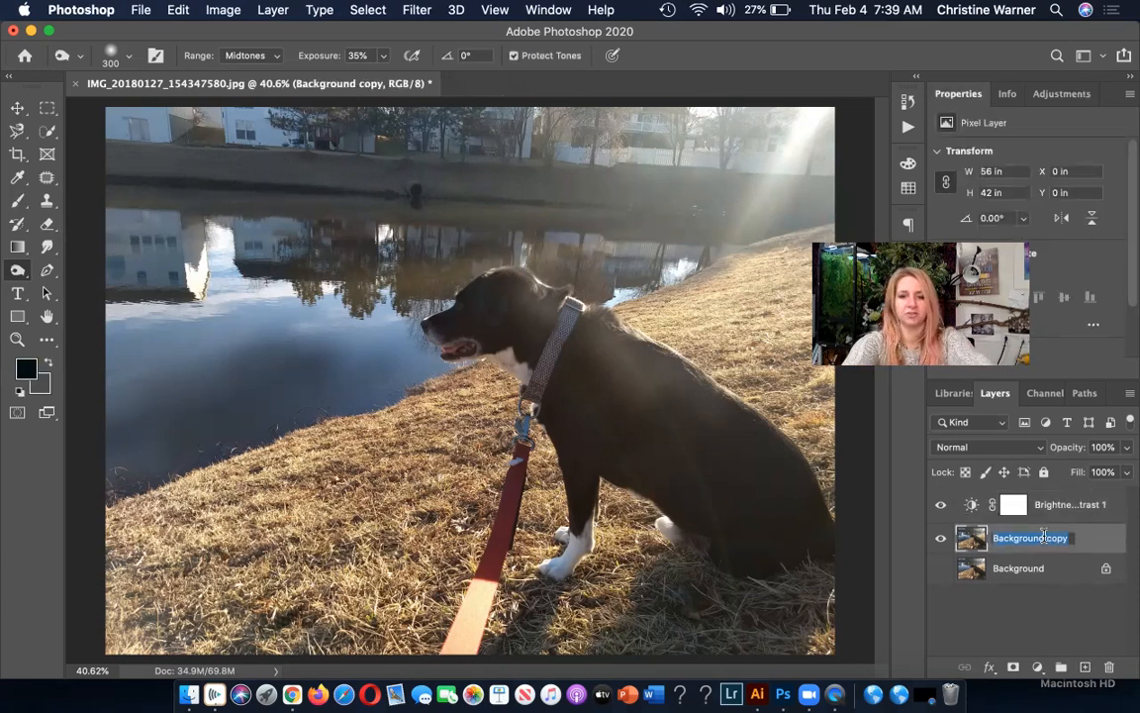
type("Background")
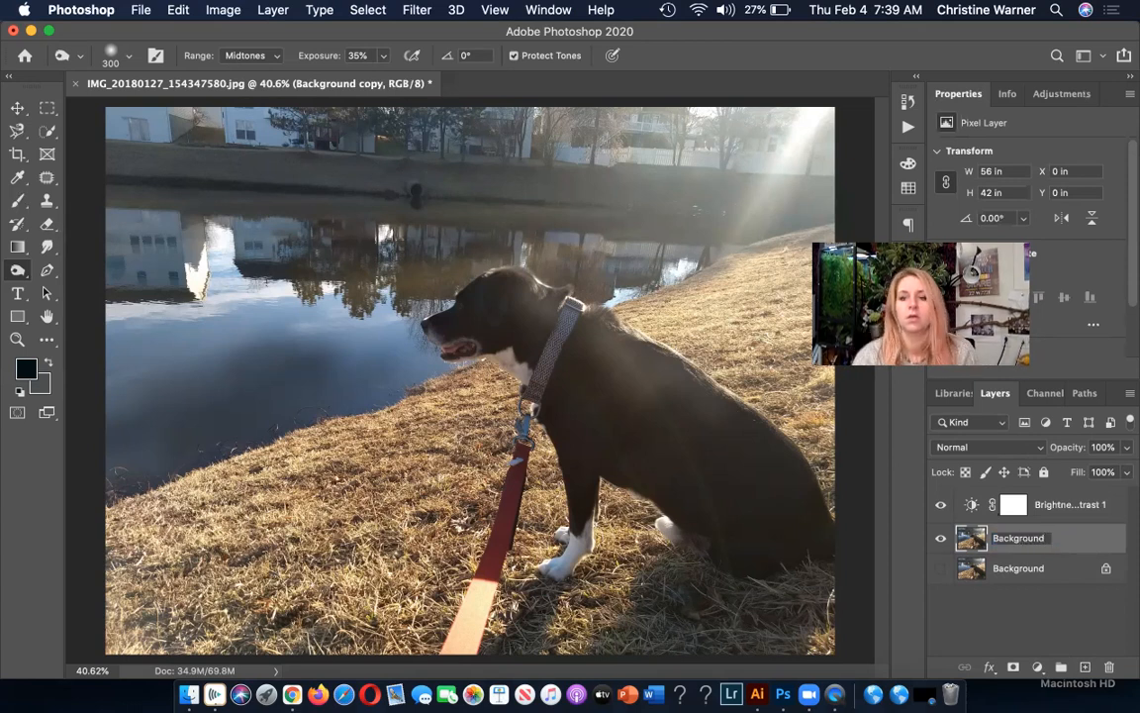
type("2")
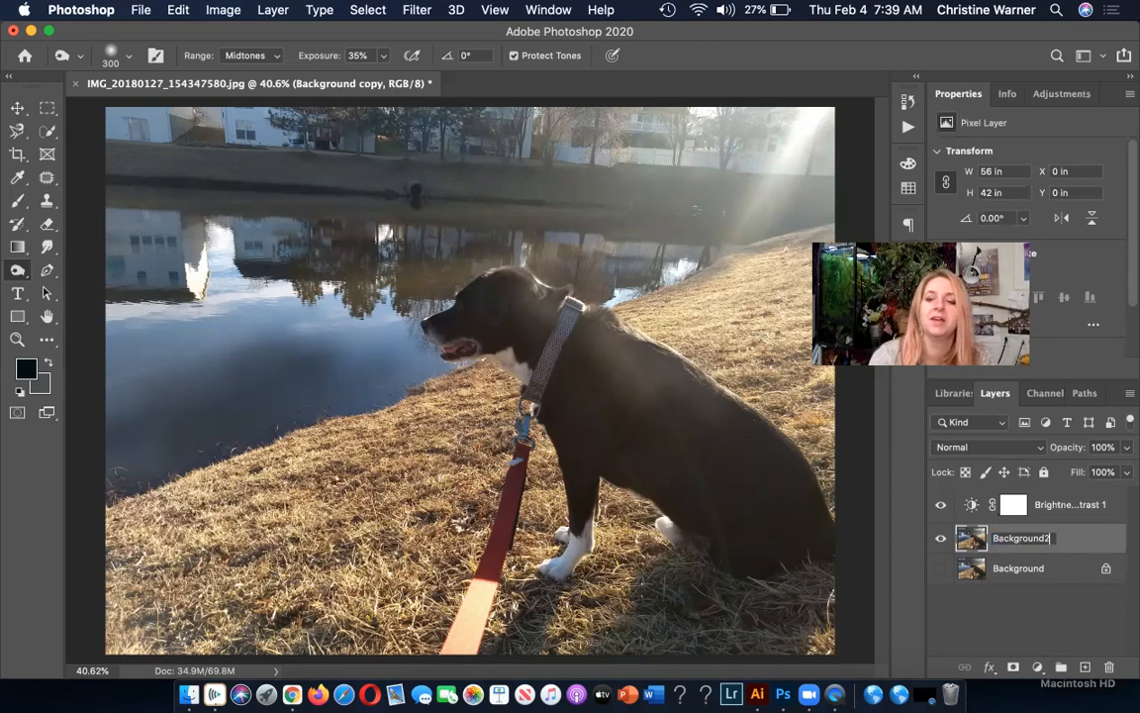
key("Return")
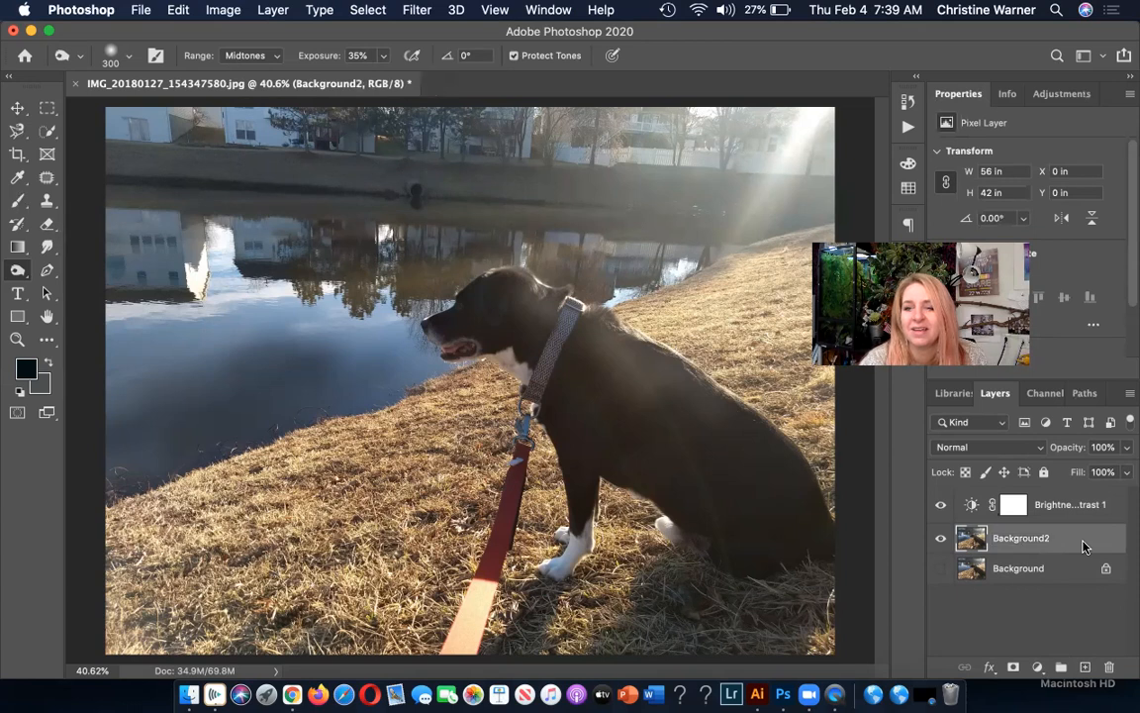
Set the Brightness/Contrast adjustment layer to brightness 19 and contrast 1.
left_click(1072, 508)
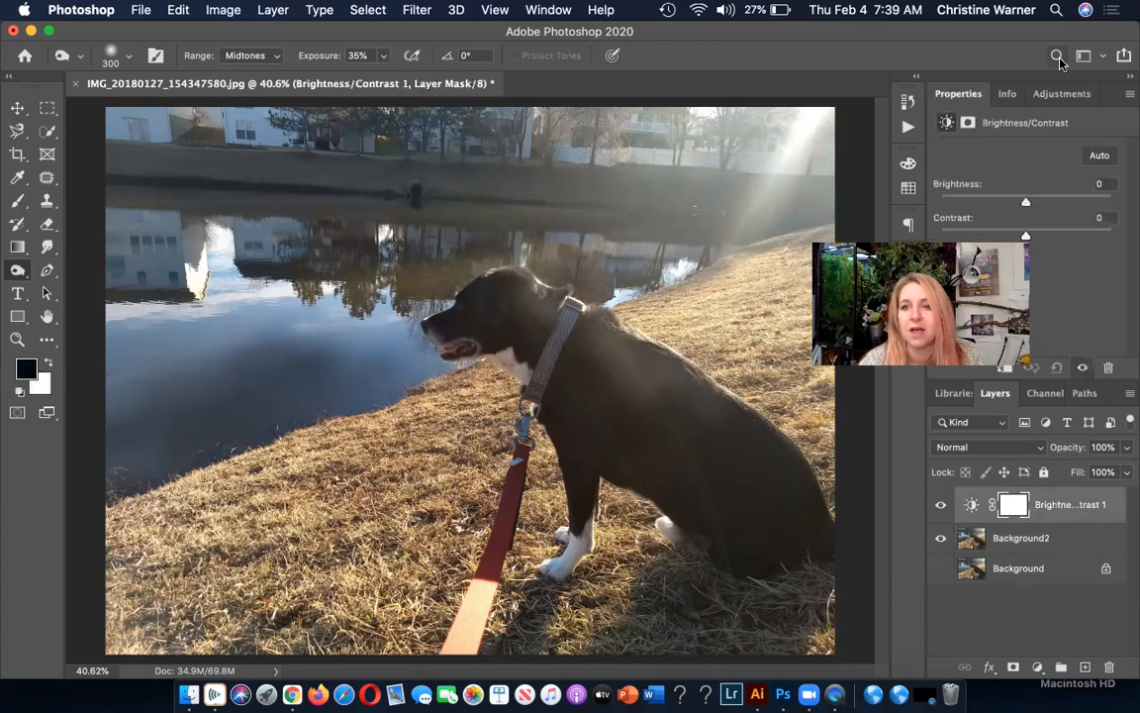
left_click_drag(1027, 202, 1057, 202)
left_click_drag(966, 201, 1038, 225)
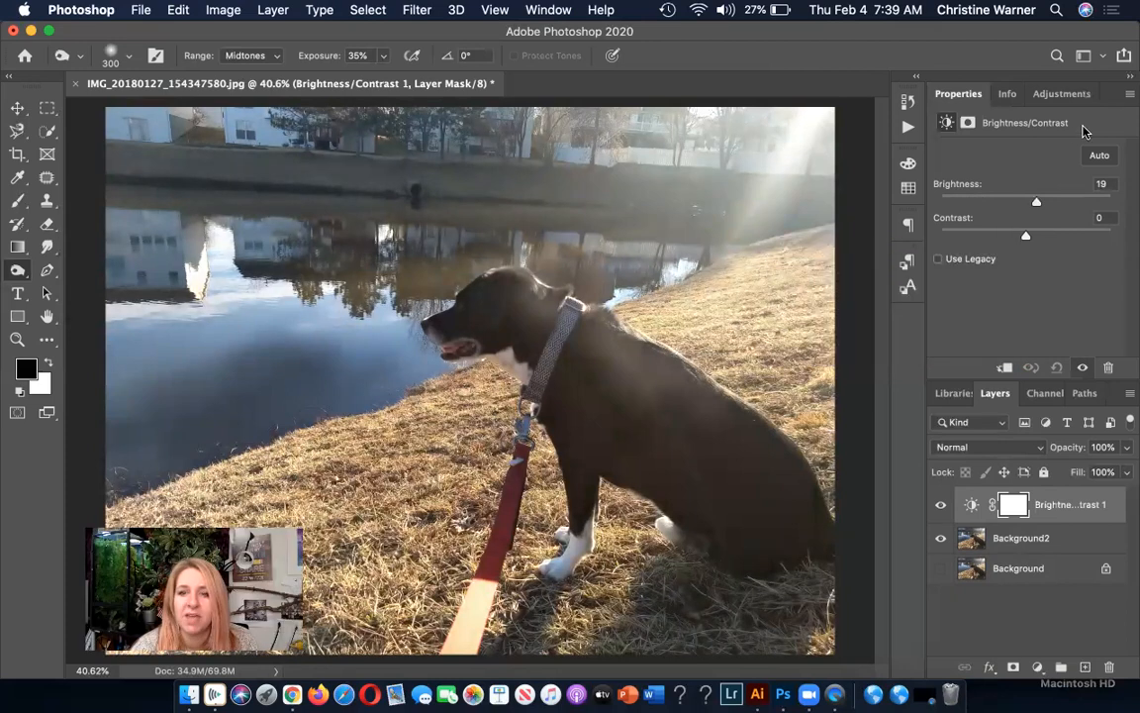
left_click_drag(1025, 235, 1021, 236)
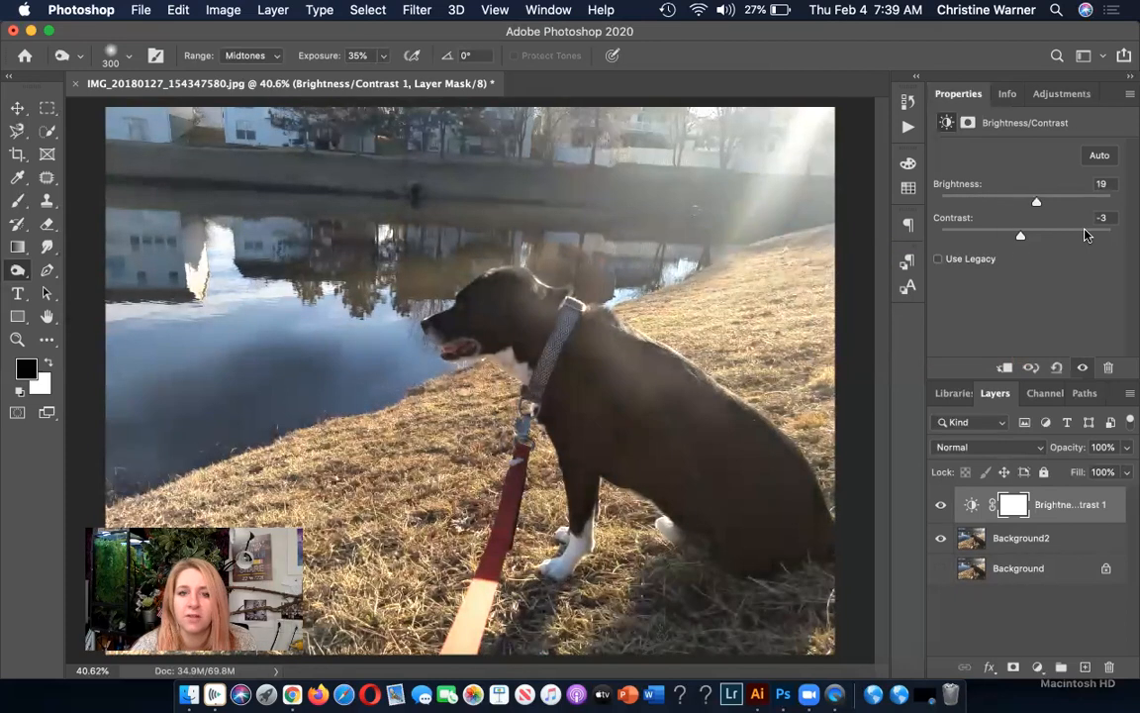
left_click(1084, 233)
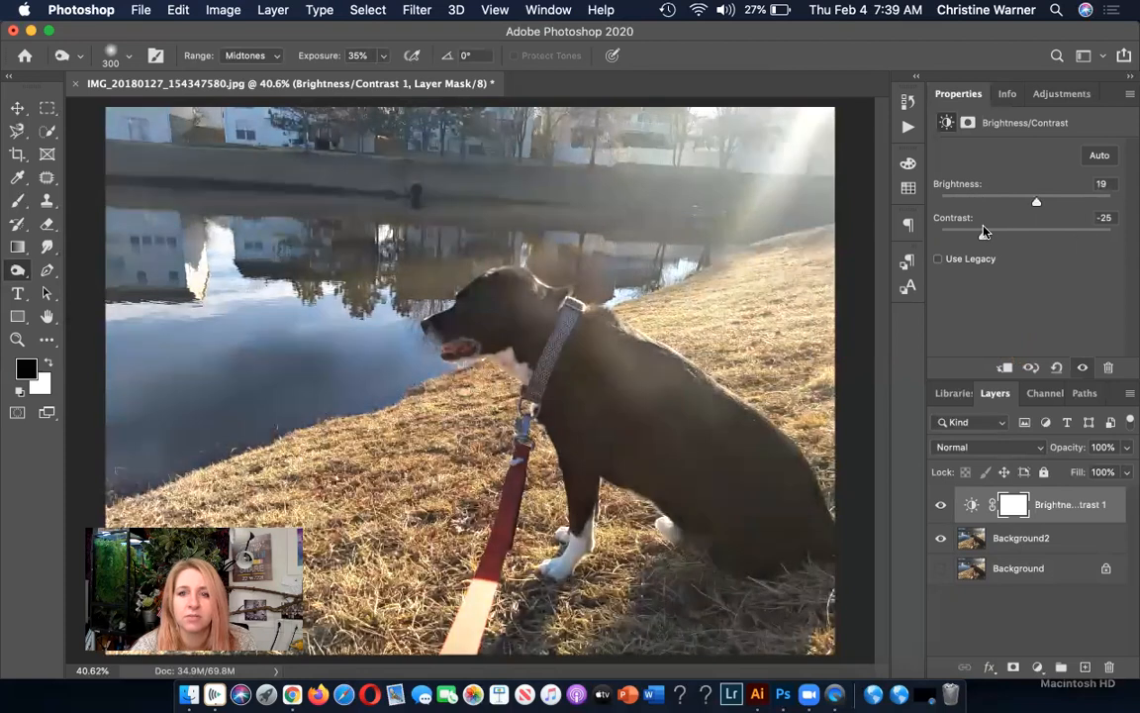
left_click_drag(983, 231, 1028, 235)
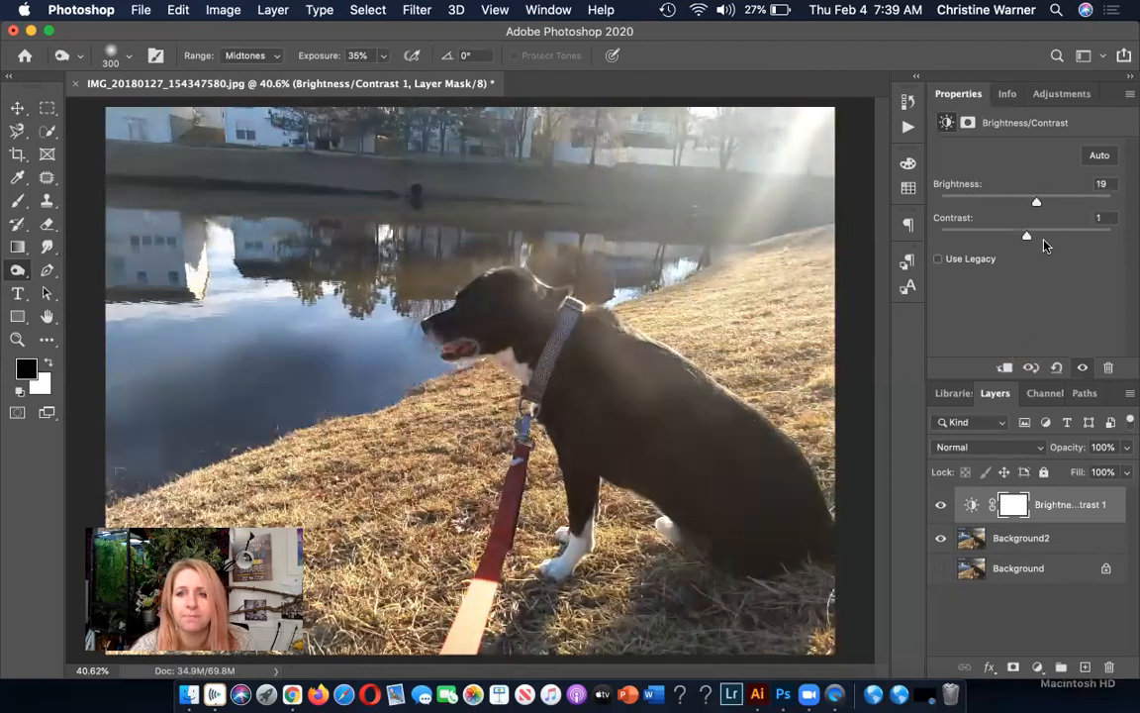
Add a Hue/Saturation adjustment layer above Brightness/Contrast and shift its master hue to a negative value.
left_click(1079, 97)
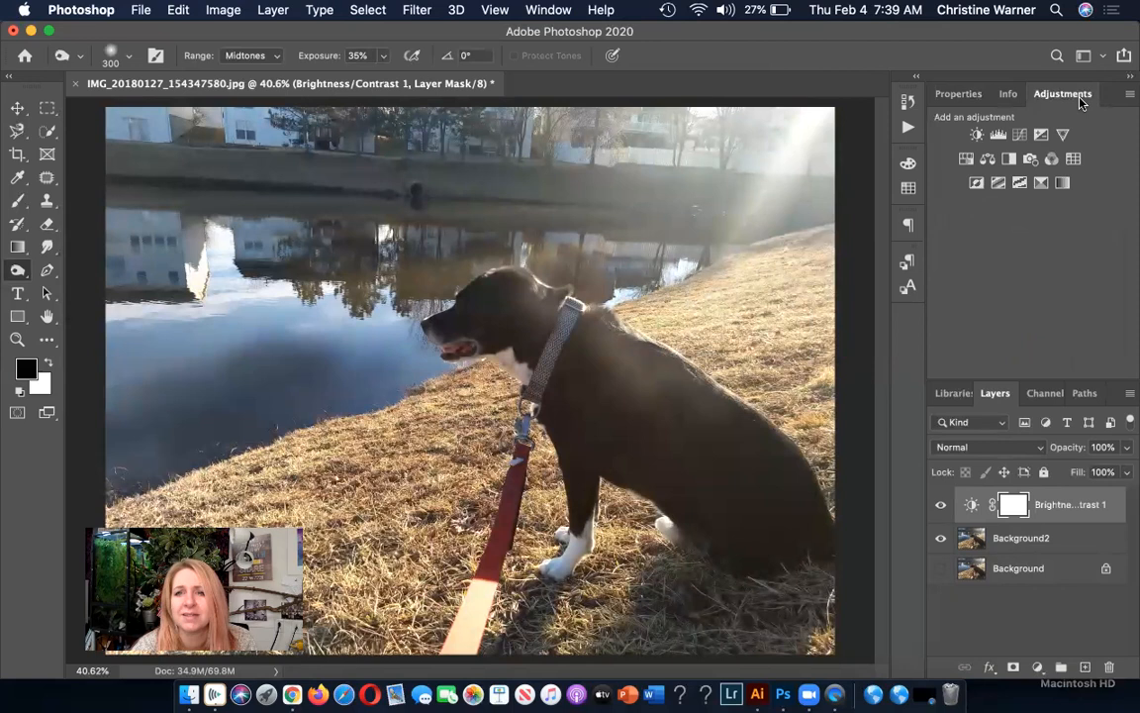
left_click(965, 160)
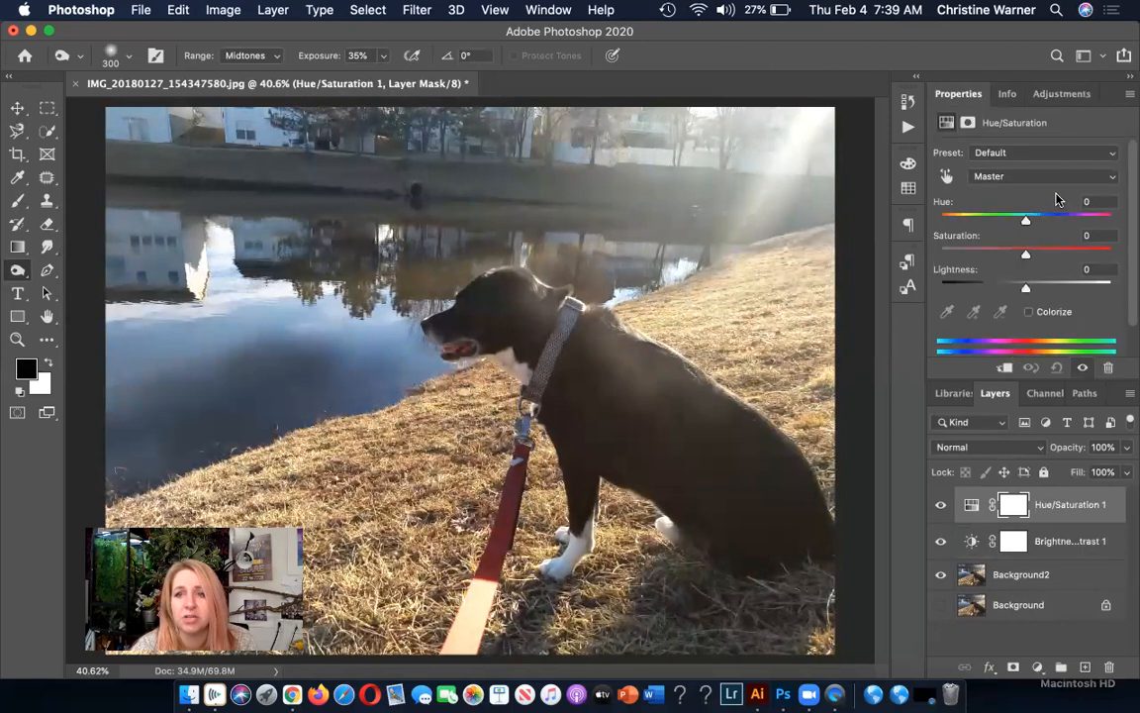
left_click_drag(1025, 225, 1006, 223)
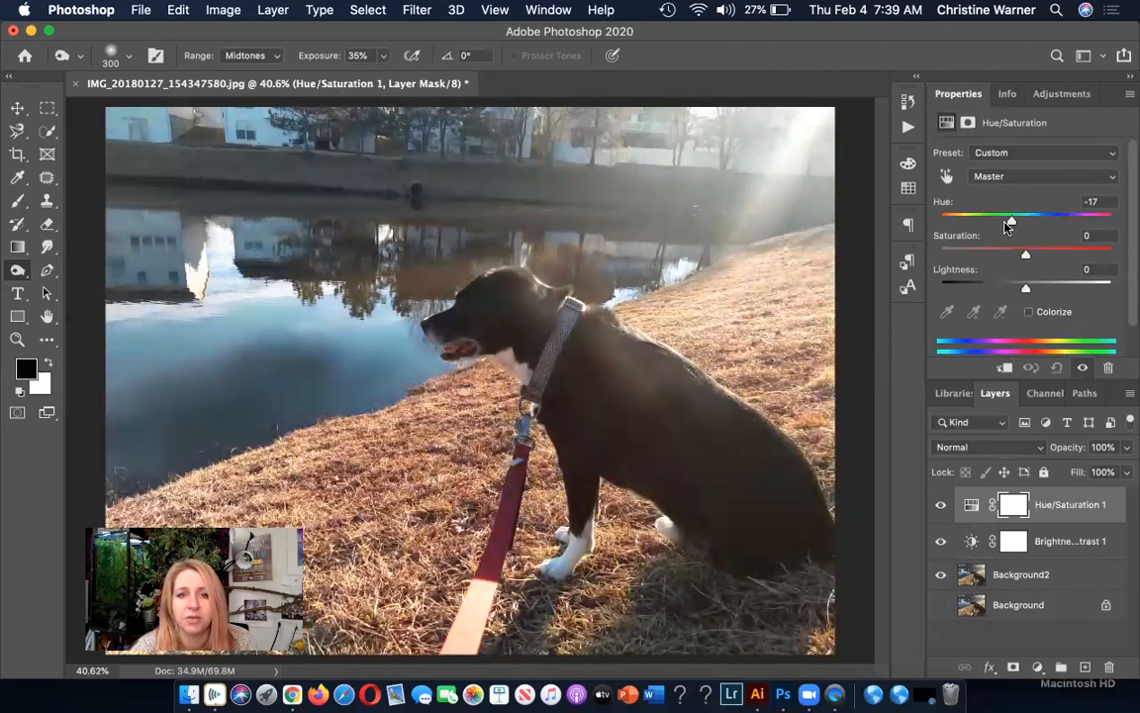
Add a Black & White adjustment layer with reds at 3, greens at 175 and blues at -101.
left_click(1072, 94)
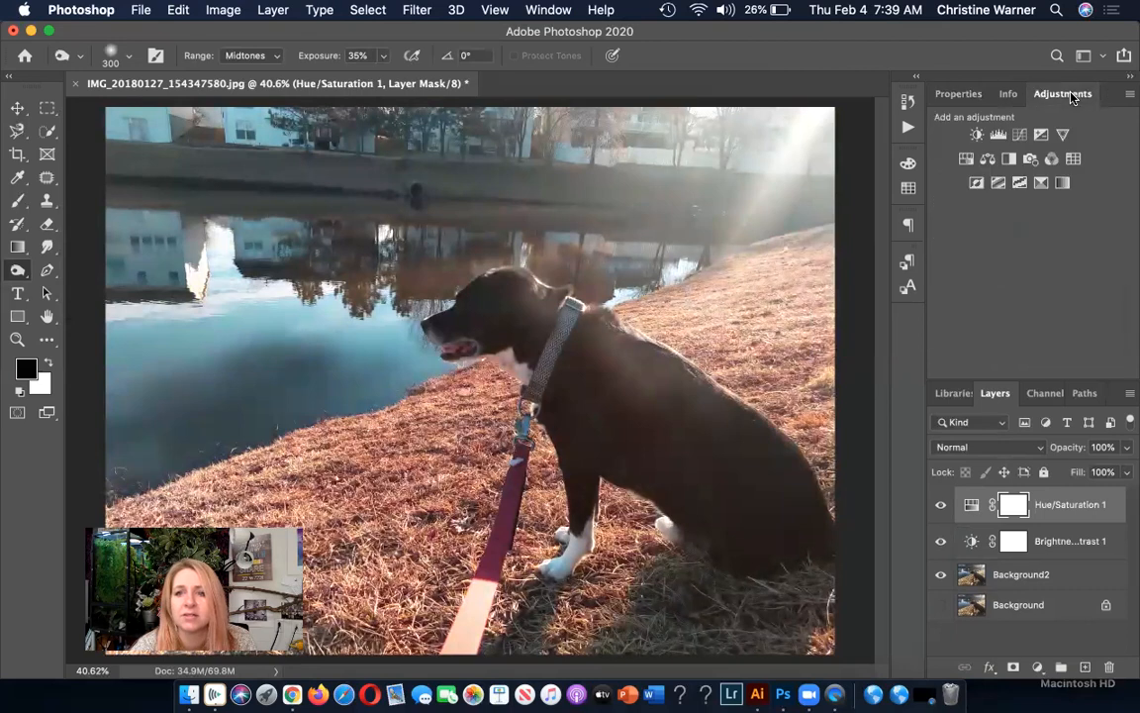
left_click(1010, 160)
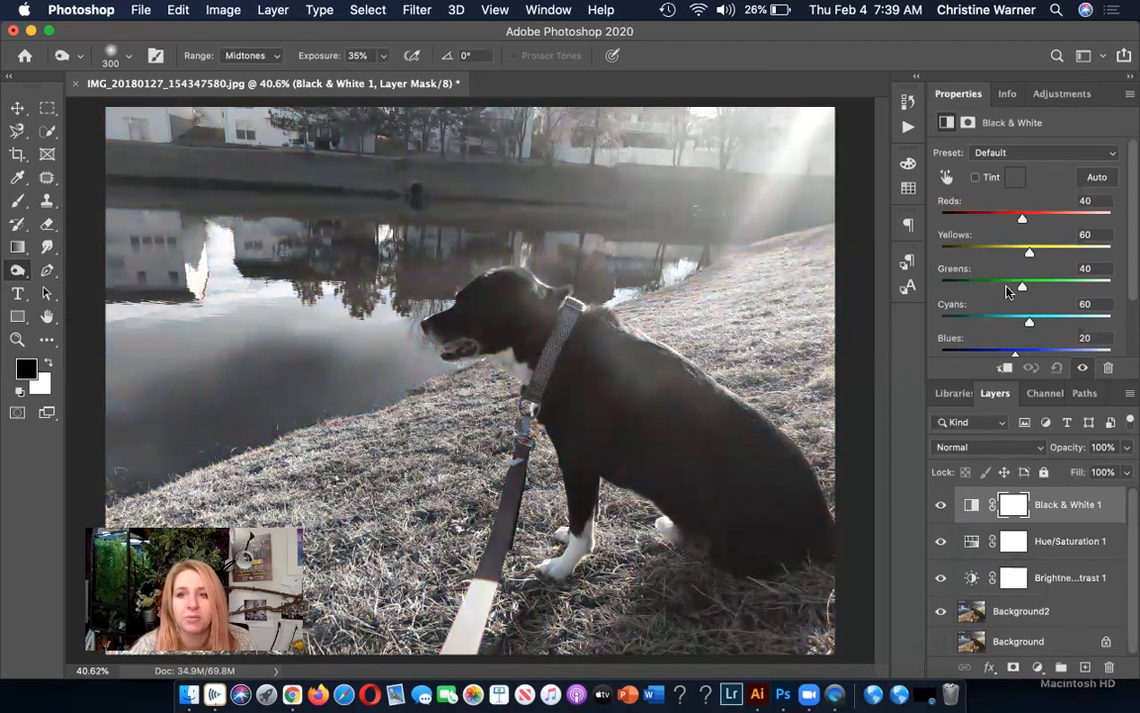
left_click_drag(1023, 224, 1007, 224)
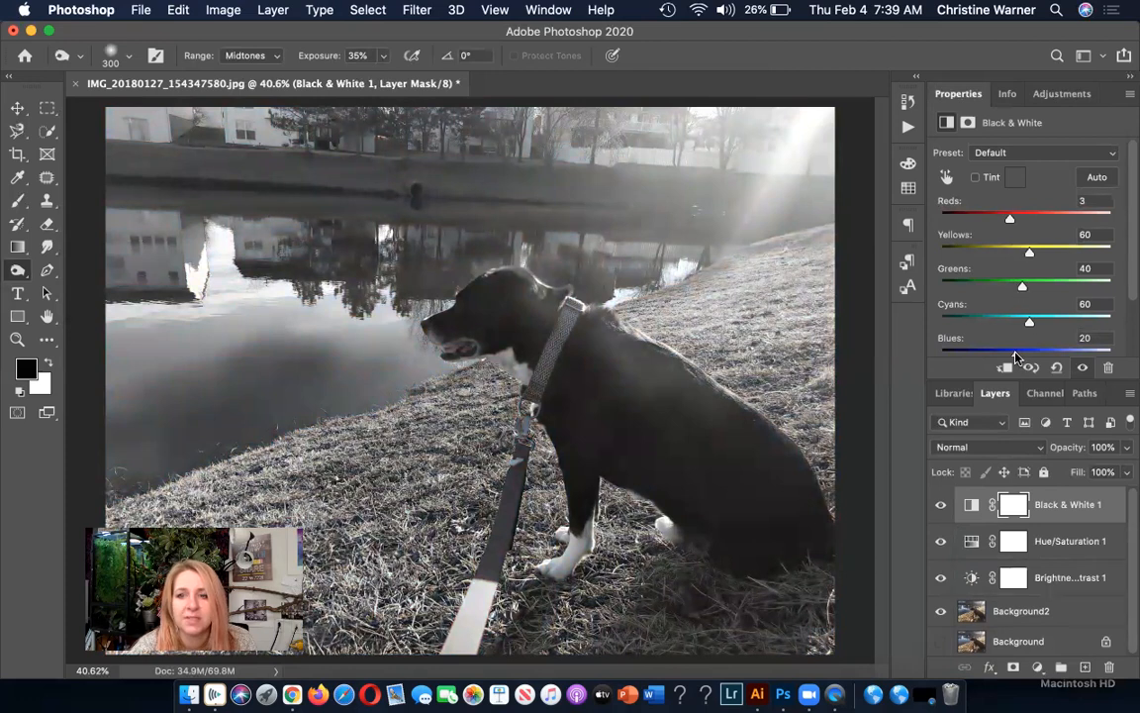
left_click_drag(1014, 352, 974, 352)
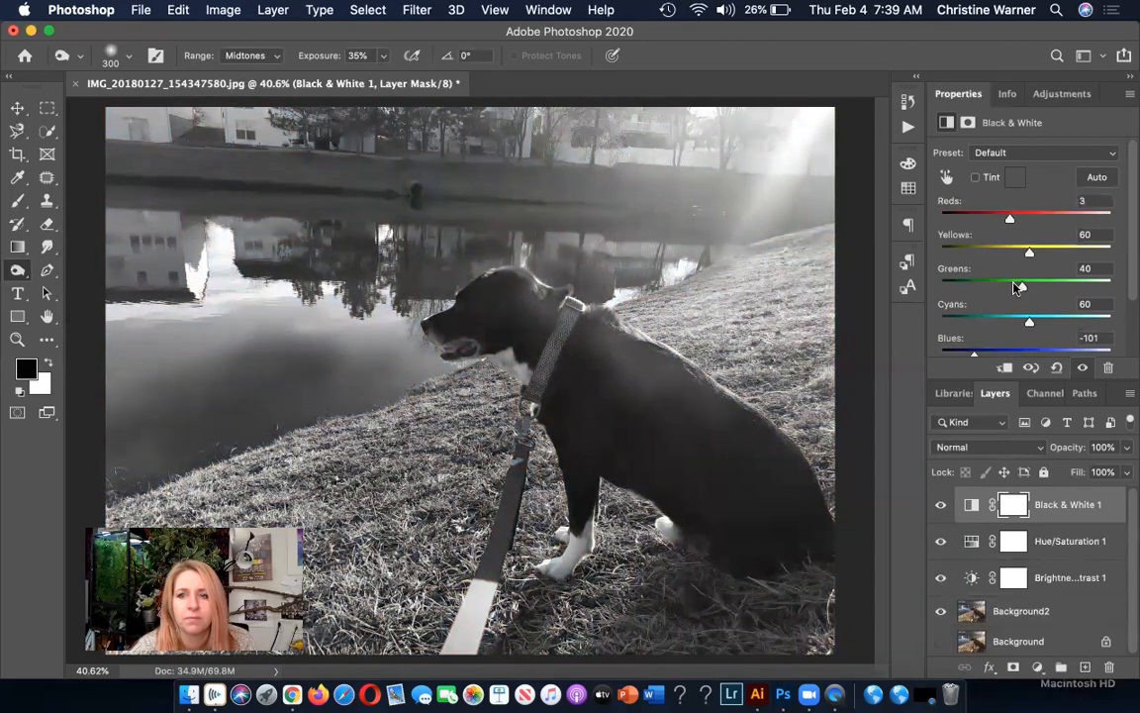
left_click_drag(1023, 287, 1068, 288)
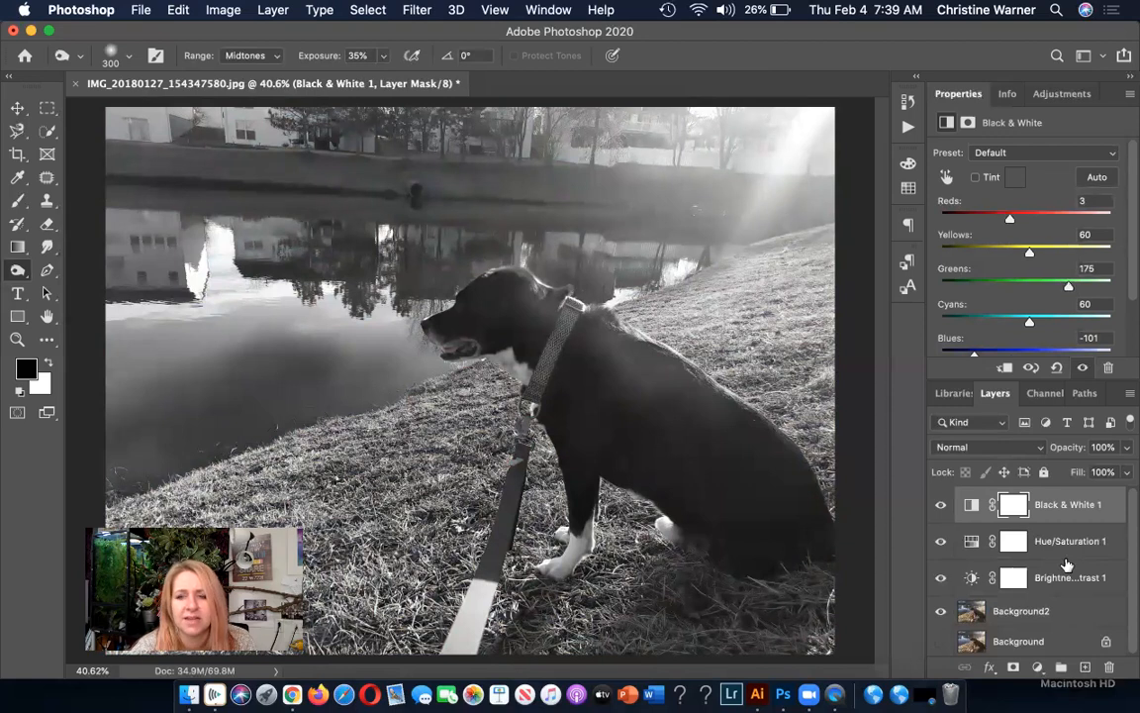
Hide the Black & White and Hue/Saturation layers, keep Brightness/Contrast shown, and make Background2 the active layer.
left_click(943, 509)
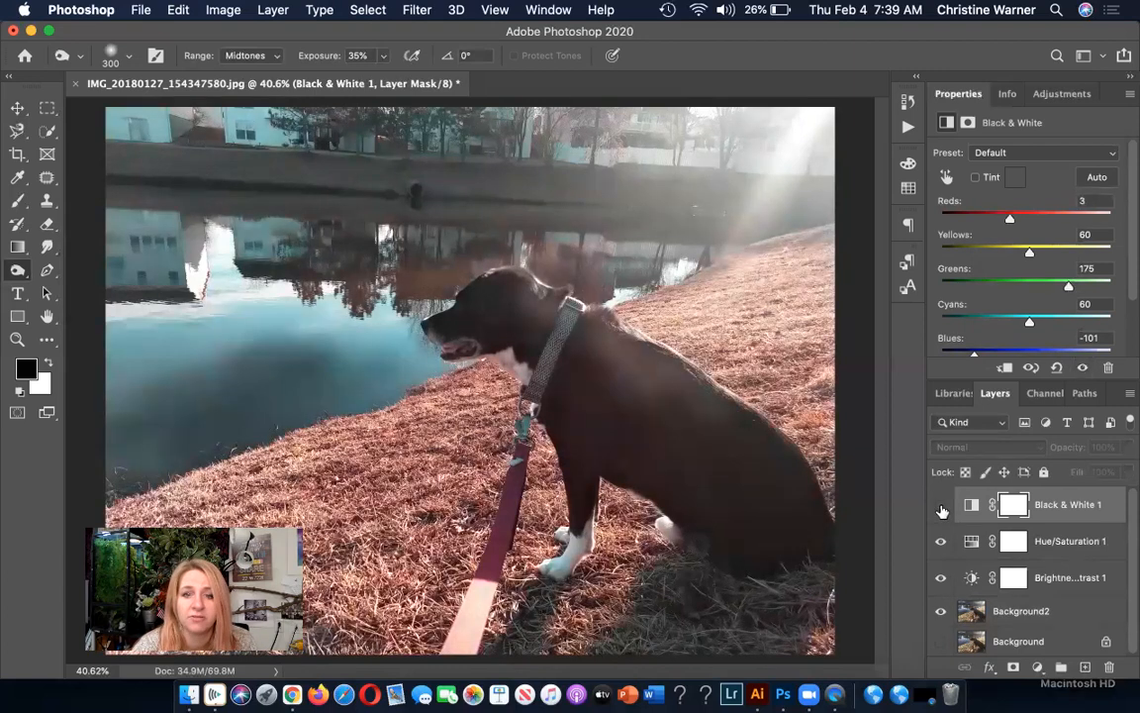
left_click(941, 541)
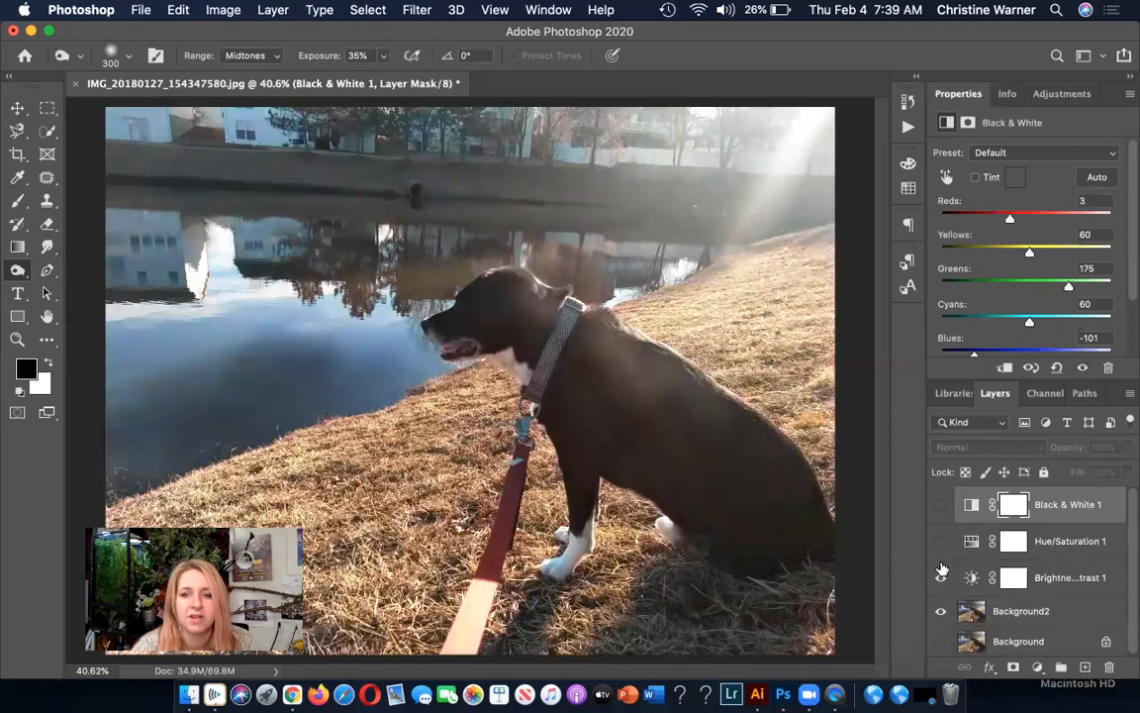
left_click(941, 578)
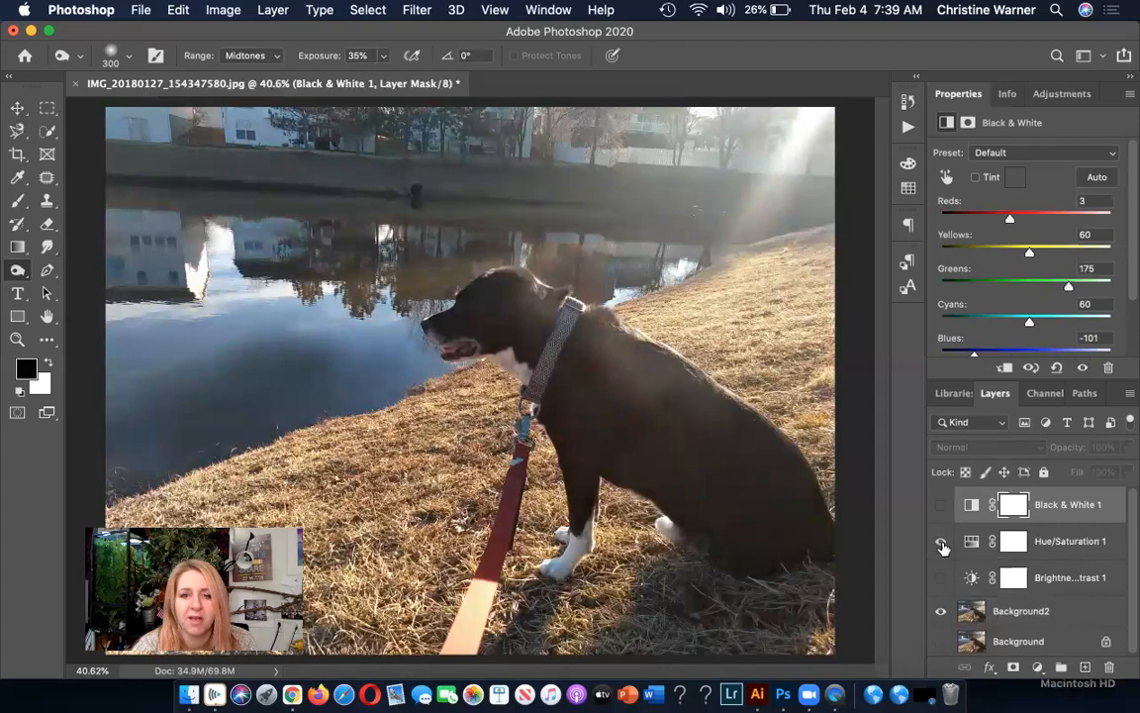
left_click(941, 541)
left_click(941, 541)
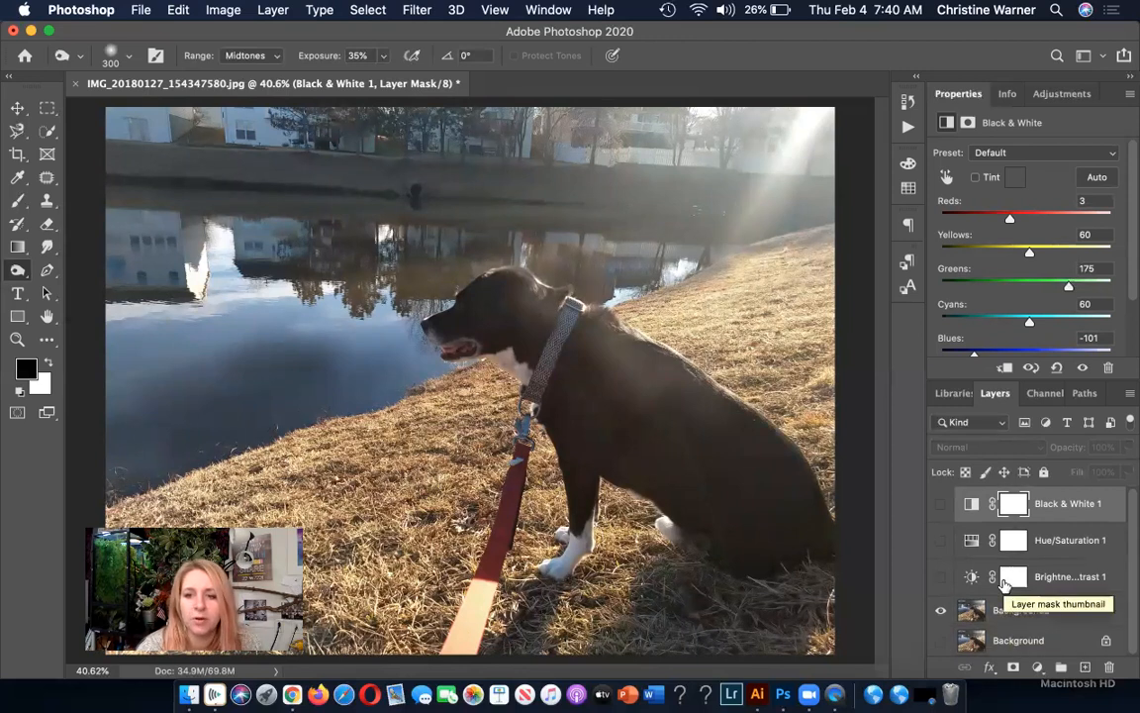
left_click(941, 578)
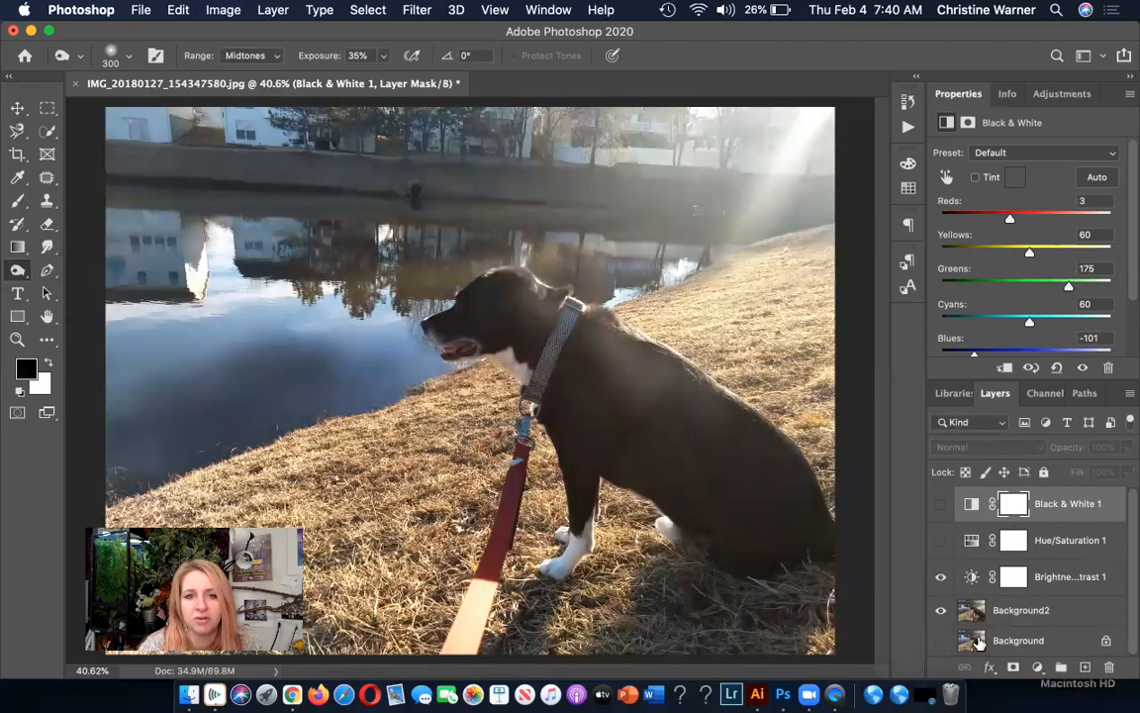
left_click(999, 616)
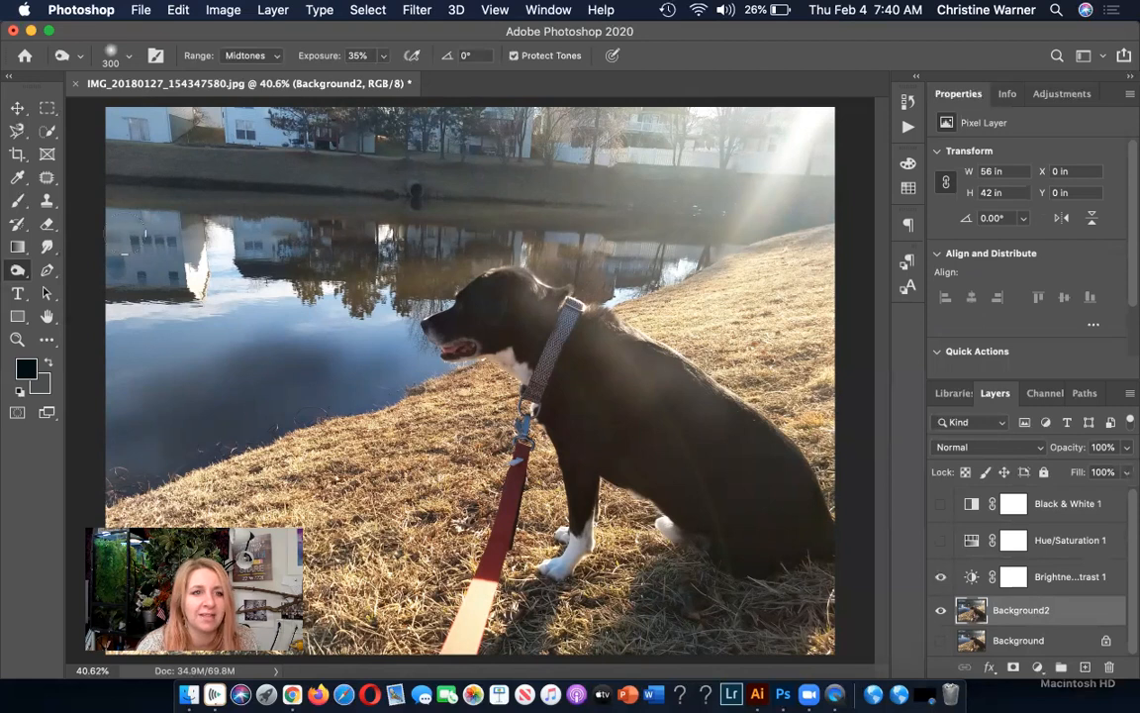
Try an elliptical marquee selection around the dog's head and clear it.
left_click(47, 111)
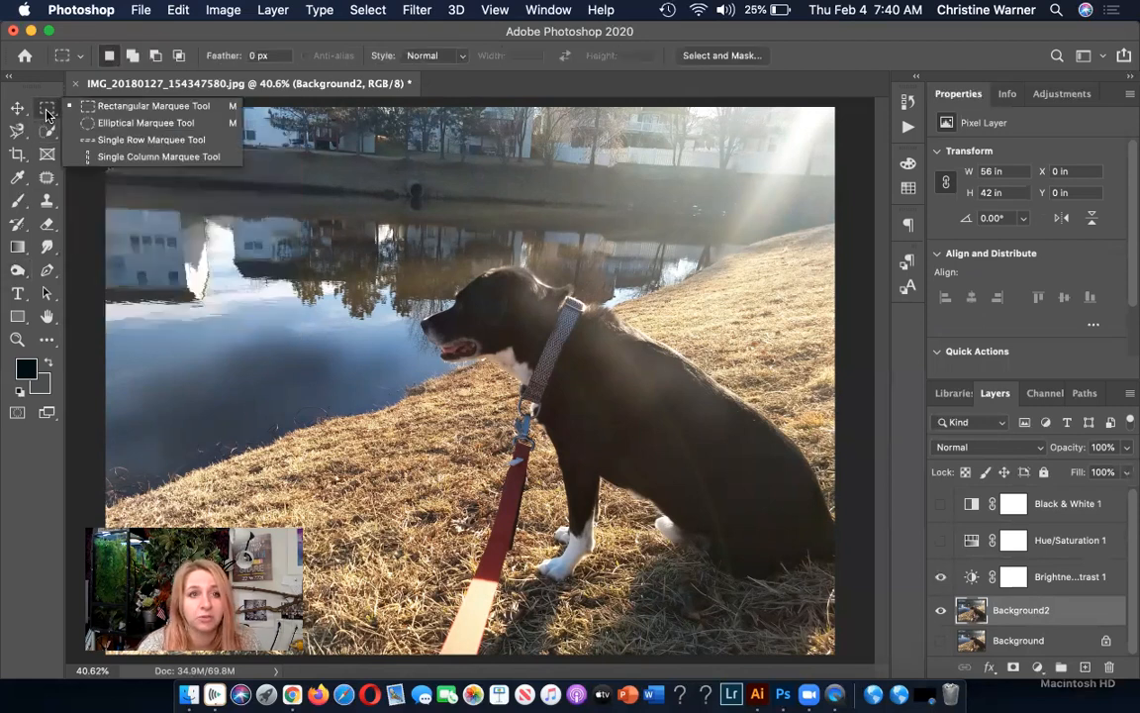
left_click(92, 124)
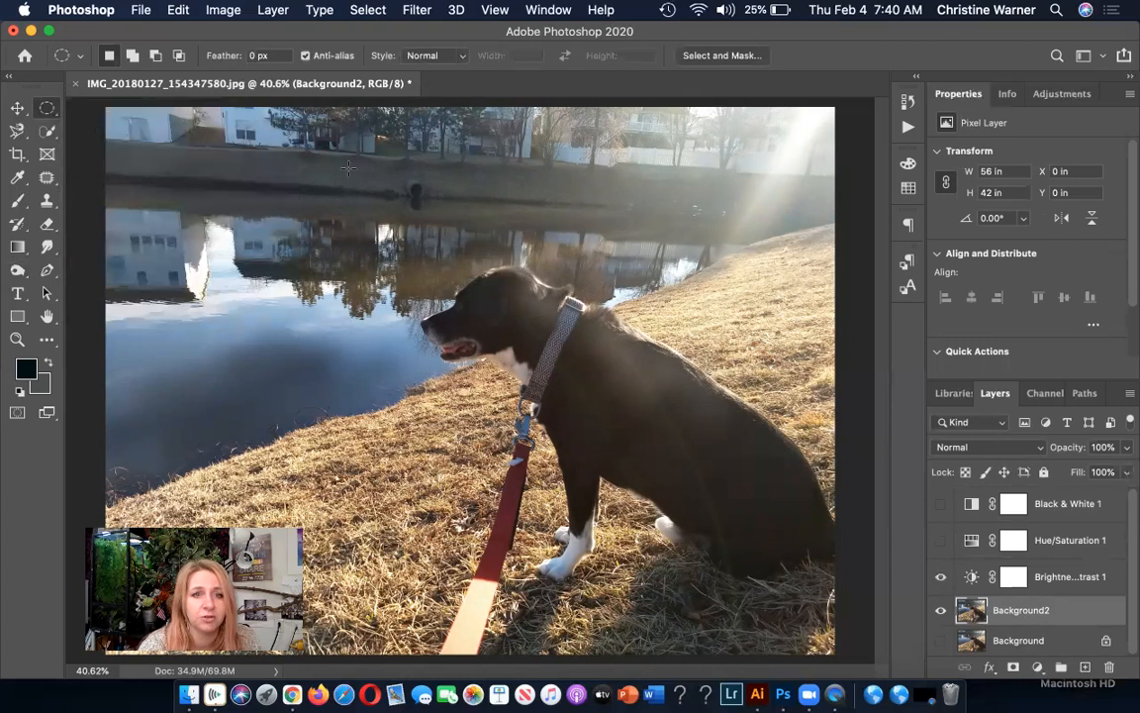
left_click_drag(377, 192, 569, 393)
left_click(512, 353)
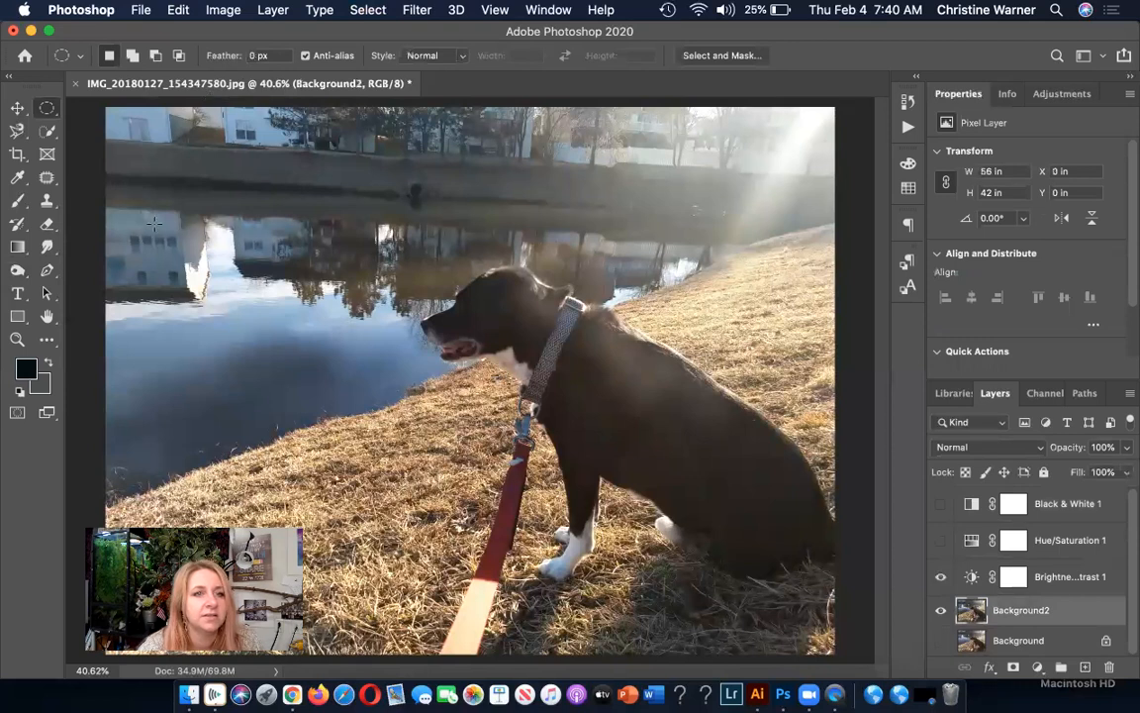
Try a loose freehand Lasso selection around the dog's head and chest, and deselect it.
left_click(16, 129)
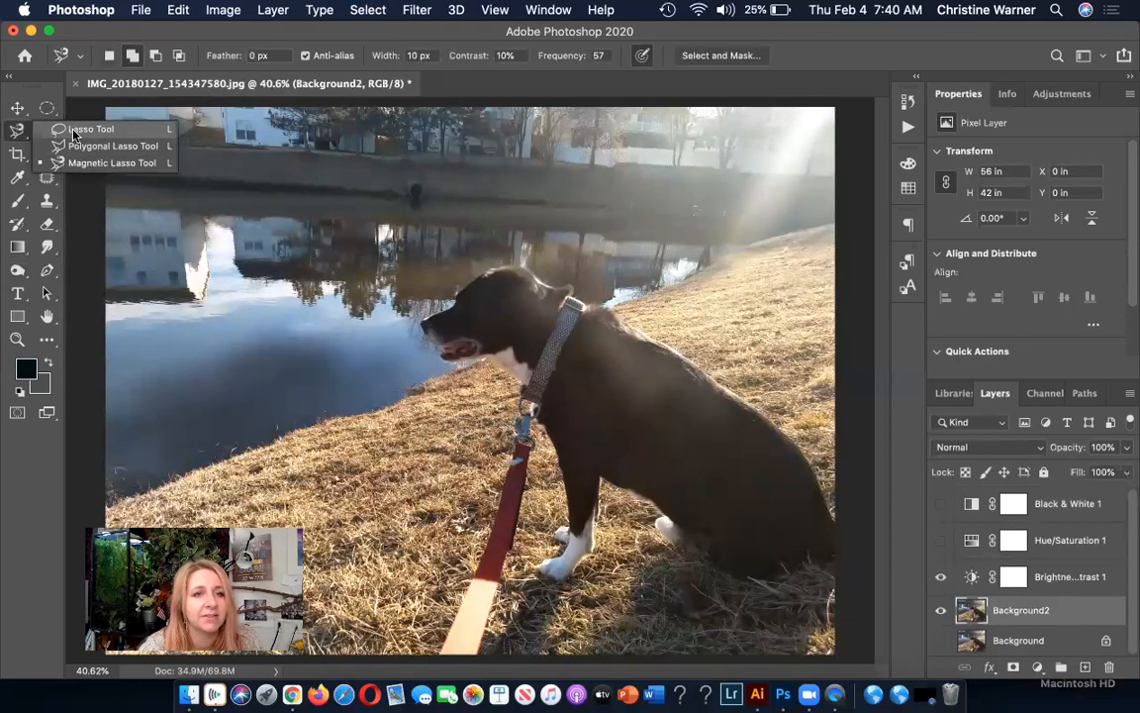
left_click(92, 126)
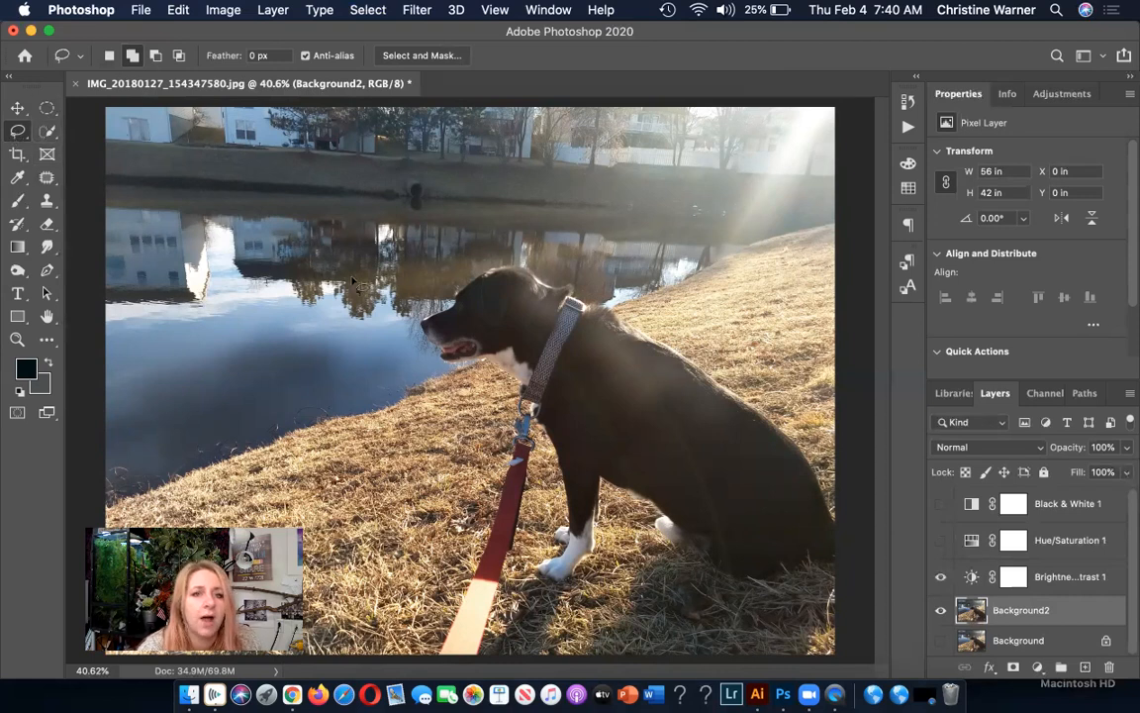
mouse_move(363, 353)
left_mouse_down()
mouse_move(507, 450)
mouse_move(641, 310)
mouse_move(531, 205)
mouse_move(433, 200)
mouse_move(404, 219)
mouse_move(358, 315)
left_mouse_up()
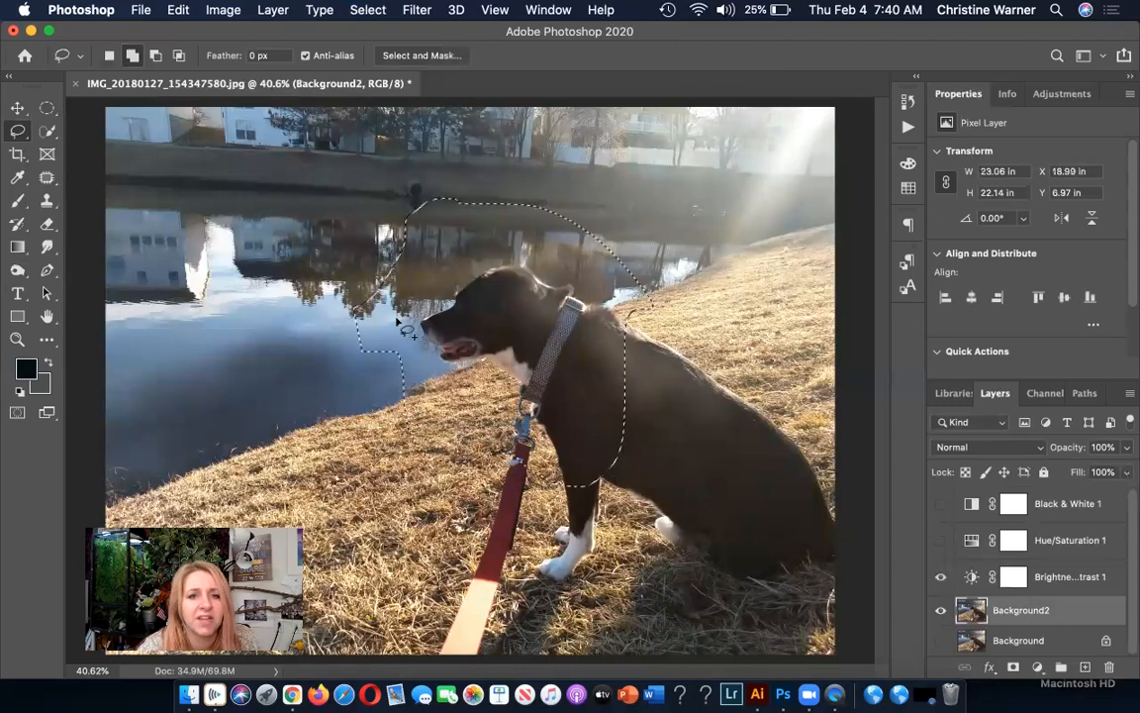
key("super+d")
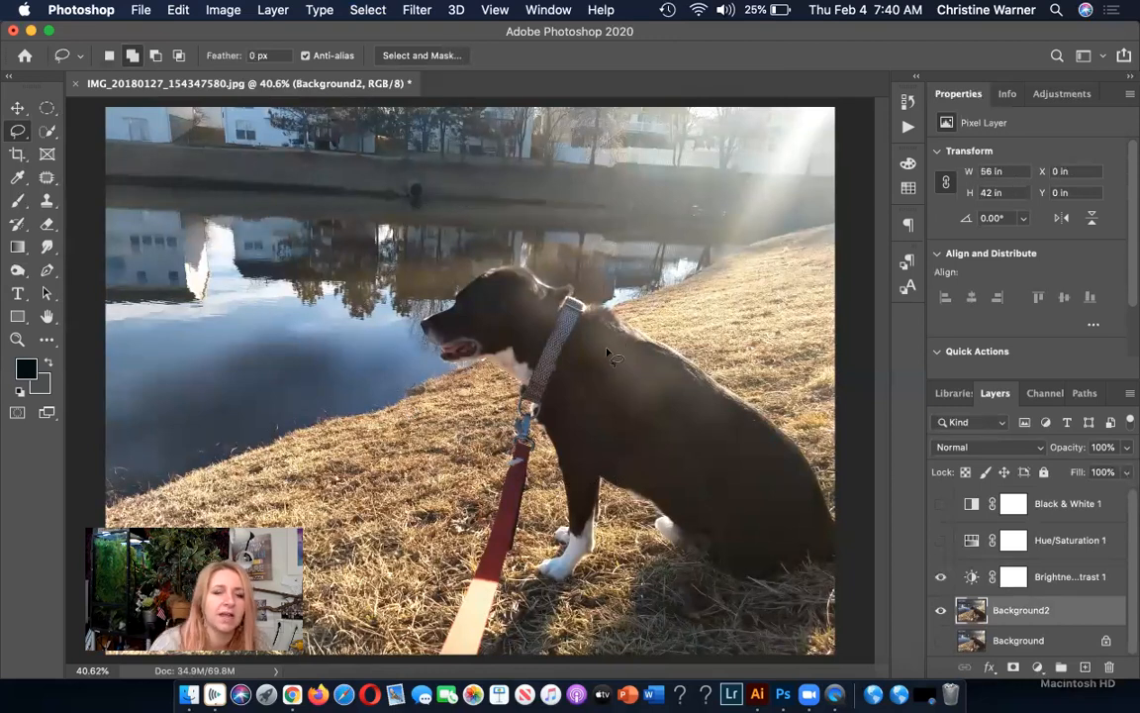
Select the dog's head and body on Background2 by tracing its outline with the Magnetic Lasso tool.
left_click(18, 129)
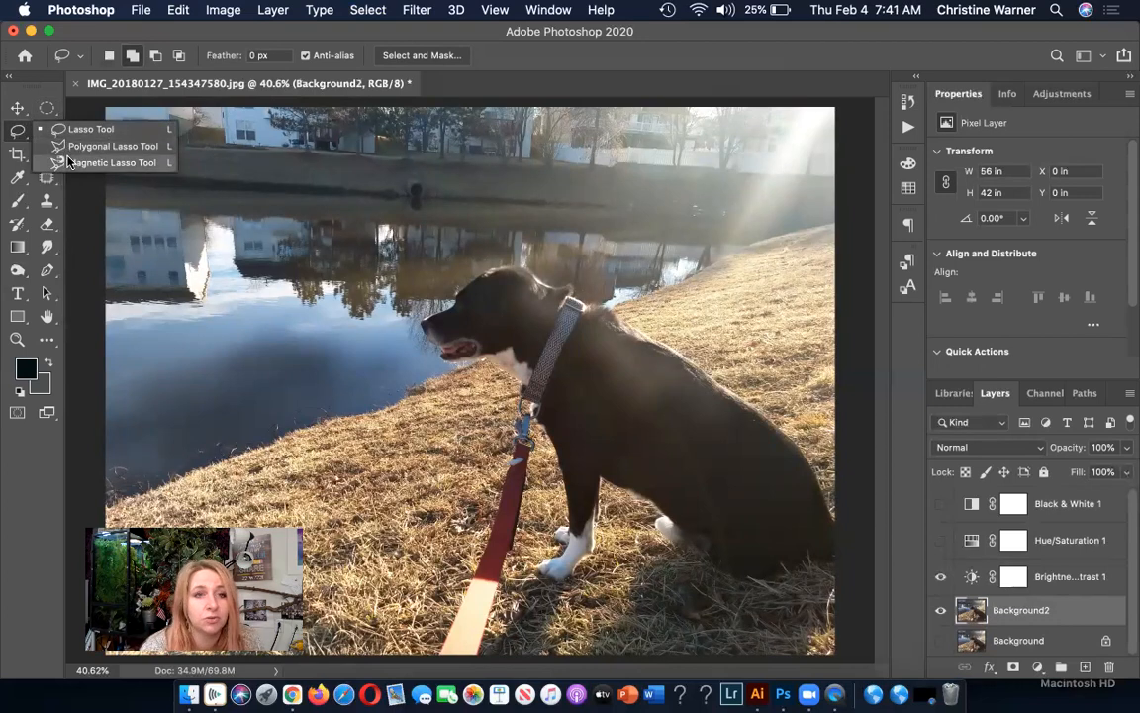
left_click(99, 163)
left_click(460, 293)
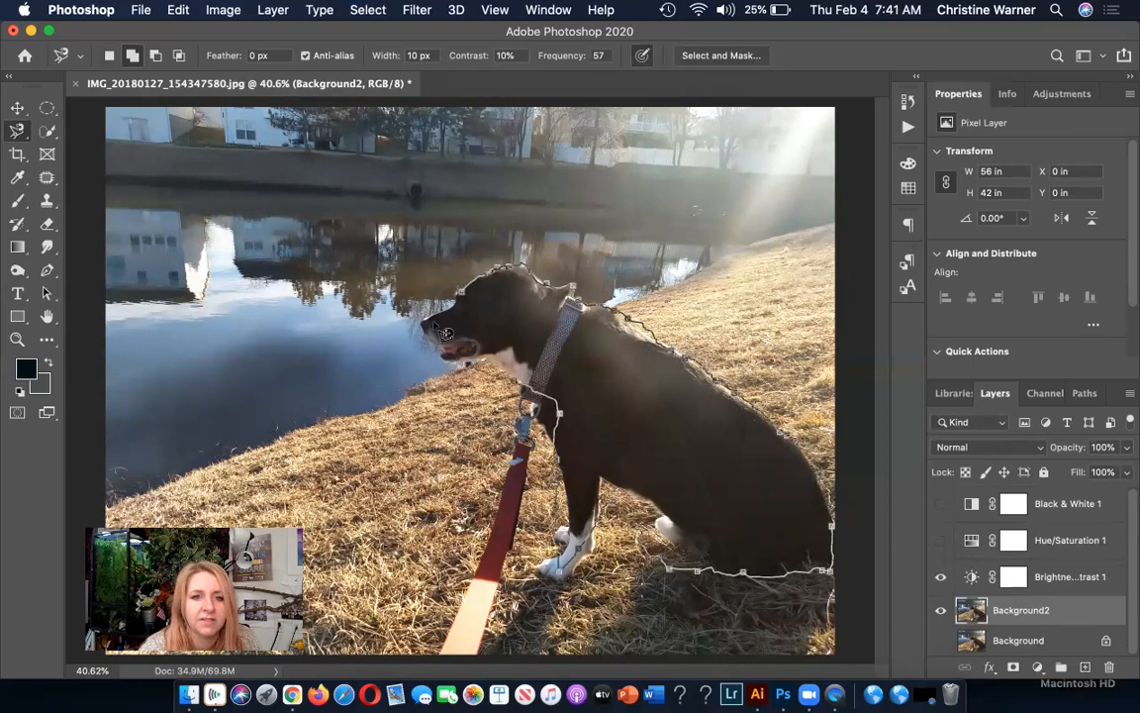
left_click(470, 306)
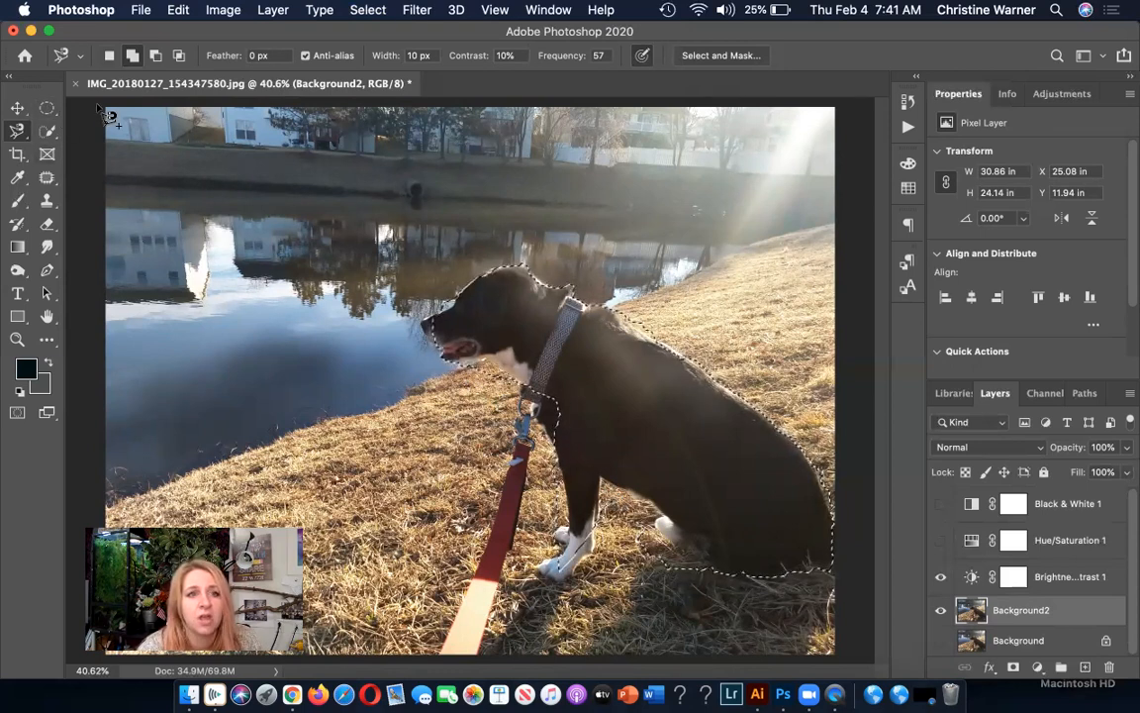
Lower the program window on the desktop and open the dog selection in Select and Mask.
left_click_drag(106, 36, 91, 113)
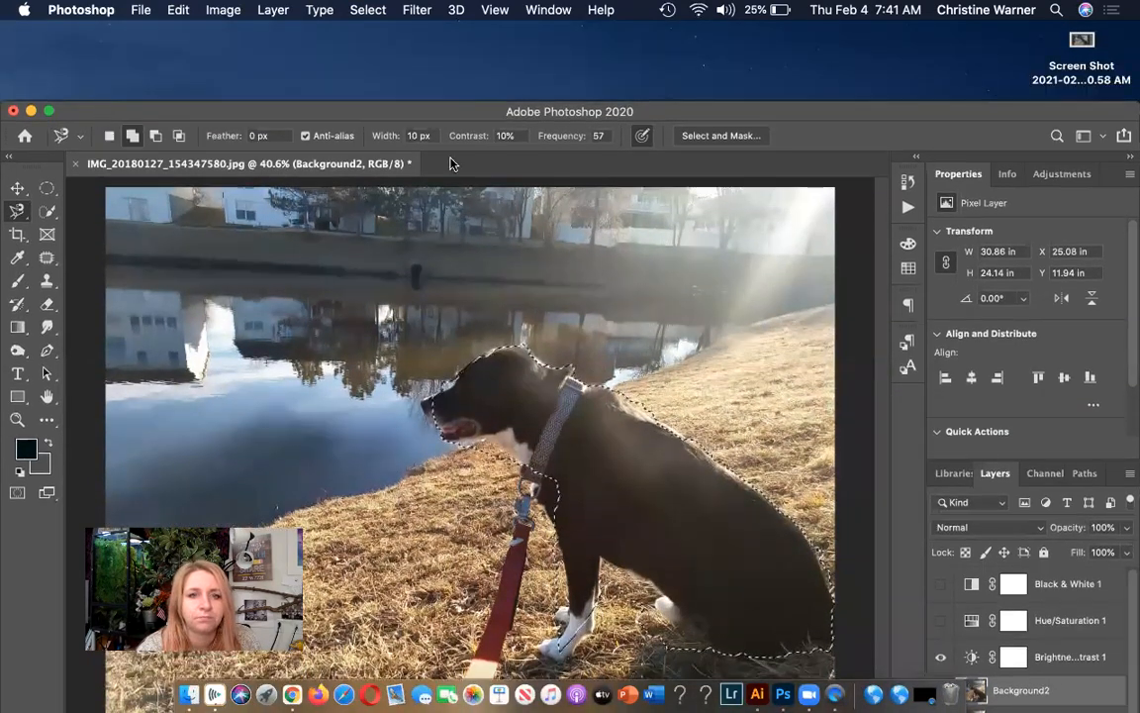
left_click(714, 137)
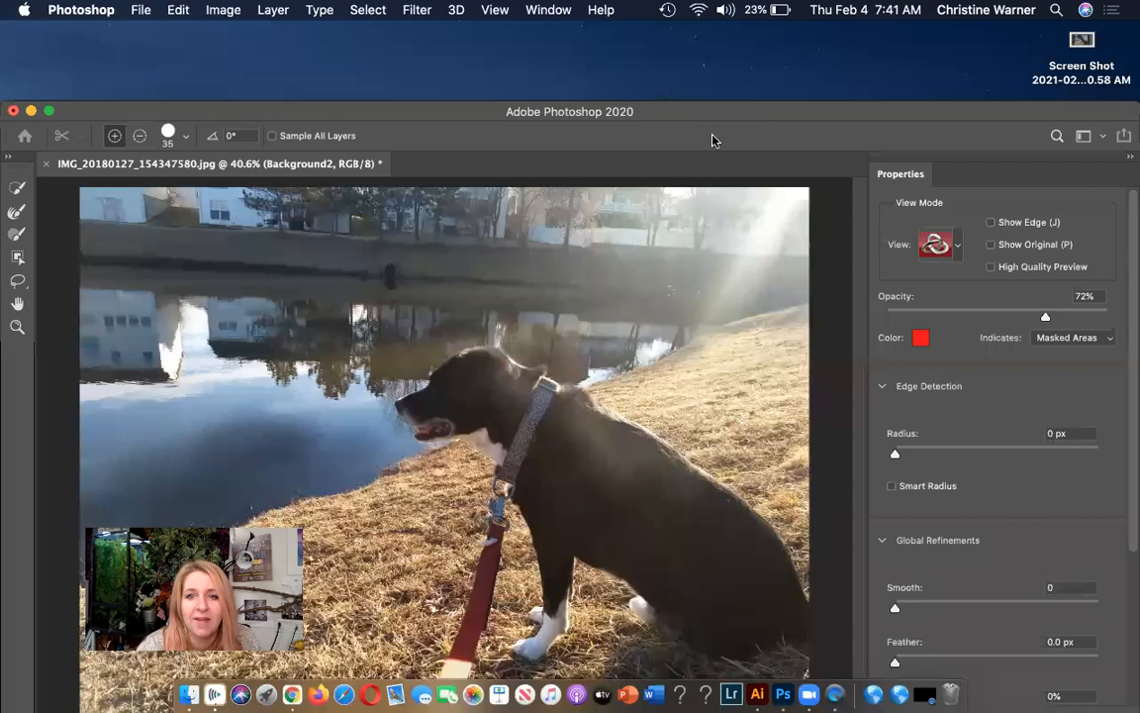
Try feathering the traced dog selection by 17.5 px in Select and Mask, accept it, and deselect.
left_click(950, 245)
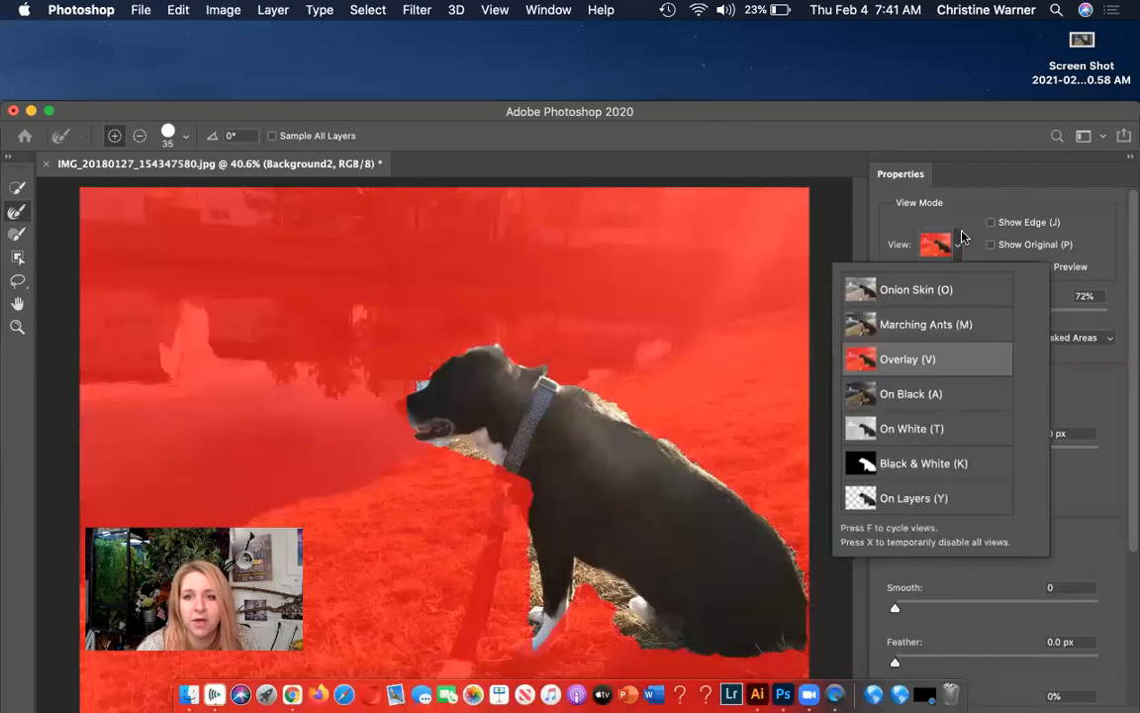
left_click(1108, 495)
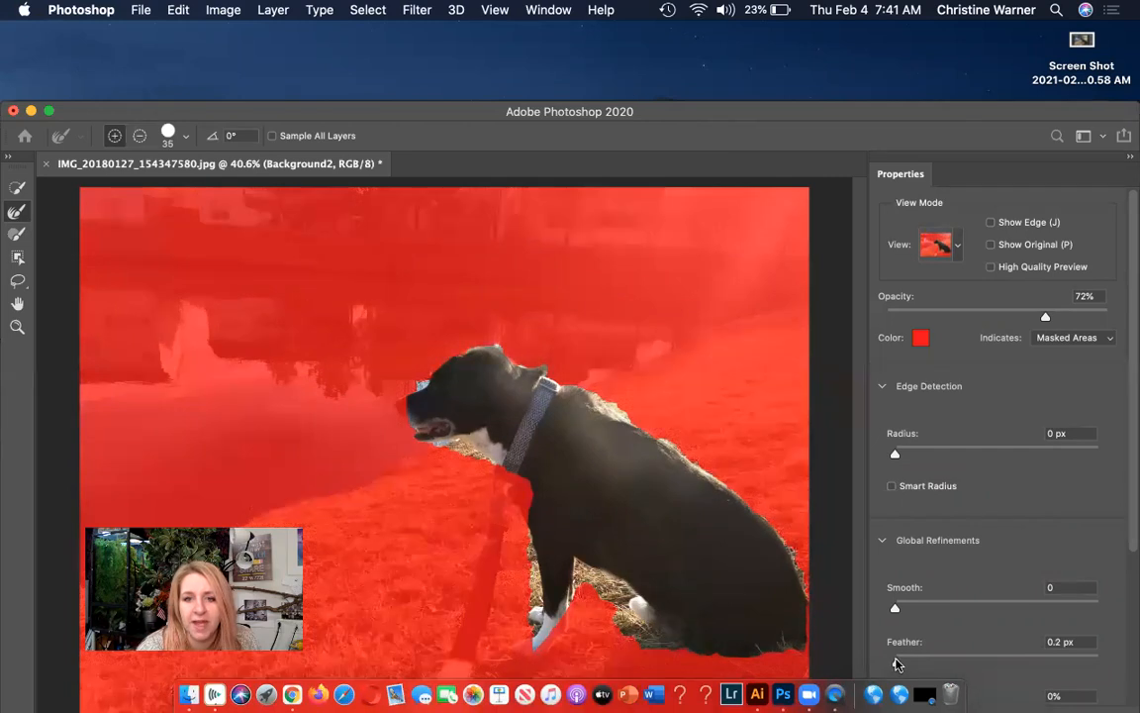
left_click_drag(894, 663, 981, 660)
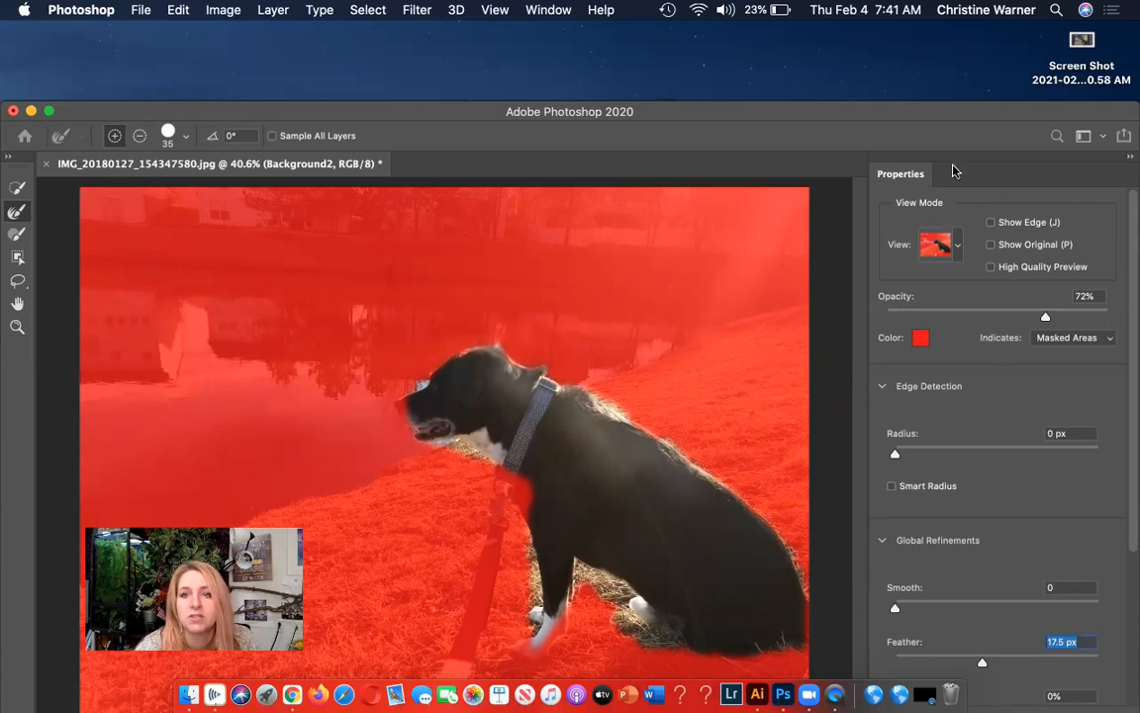
left_click_drag(943, 103, 941, 31)
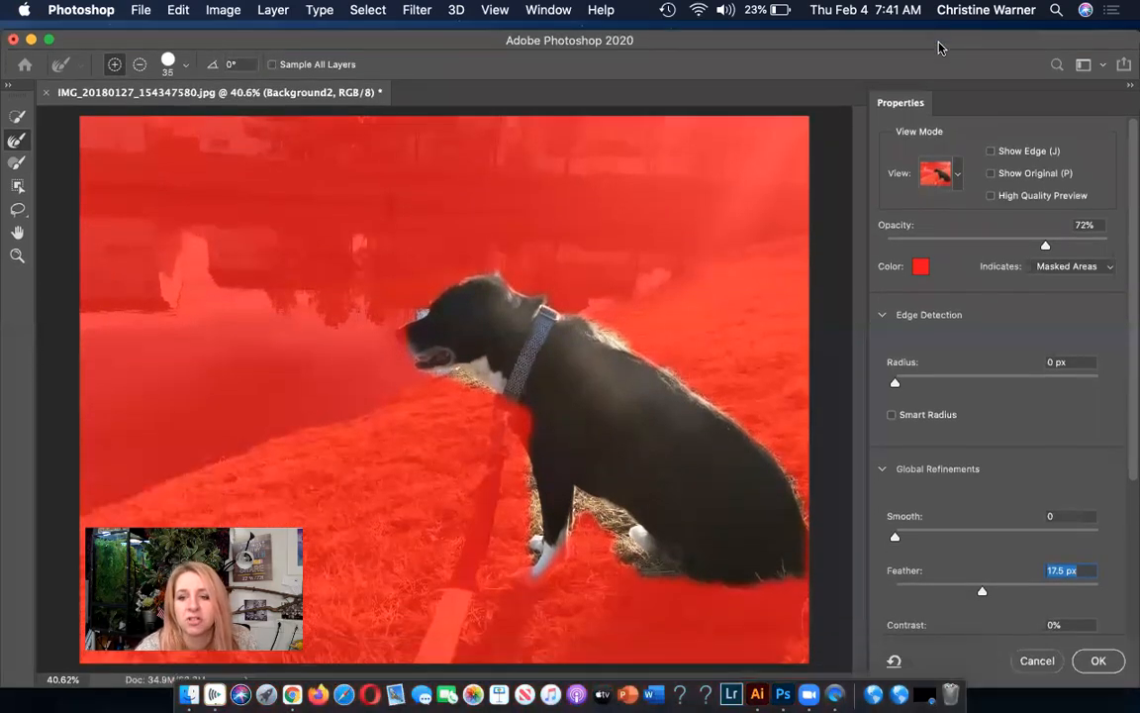
left_click(1095, 661)
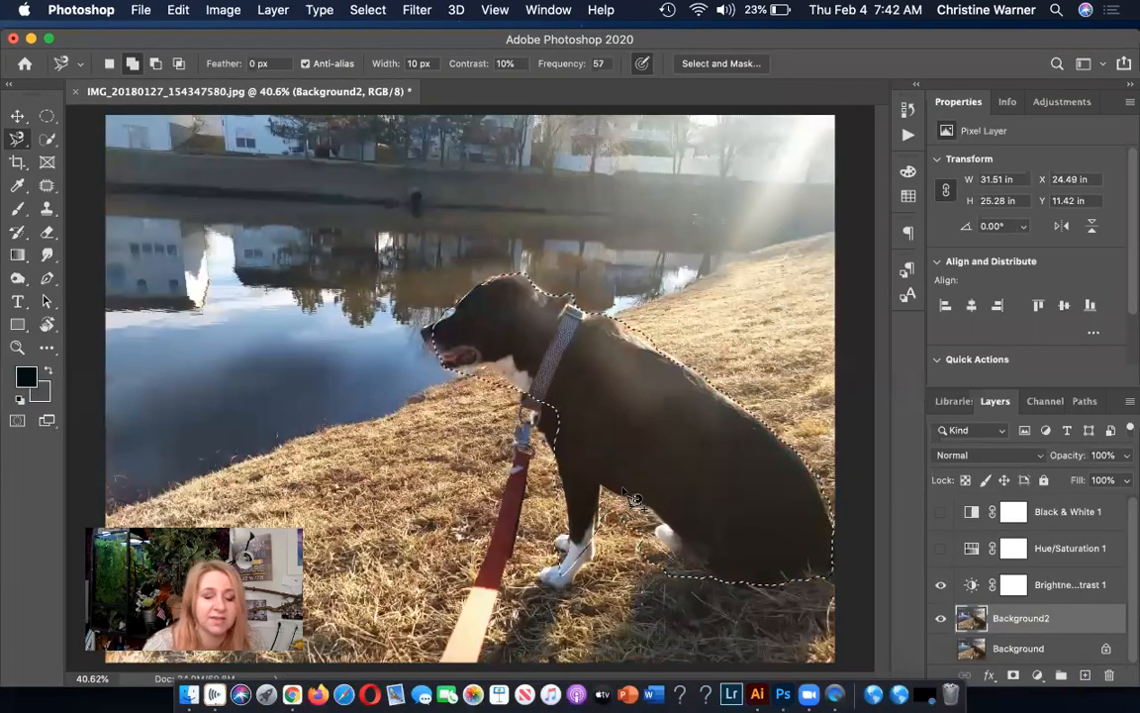
key("super+d")
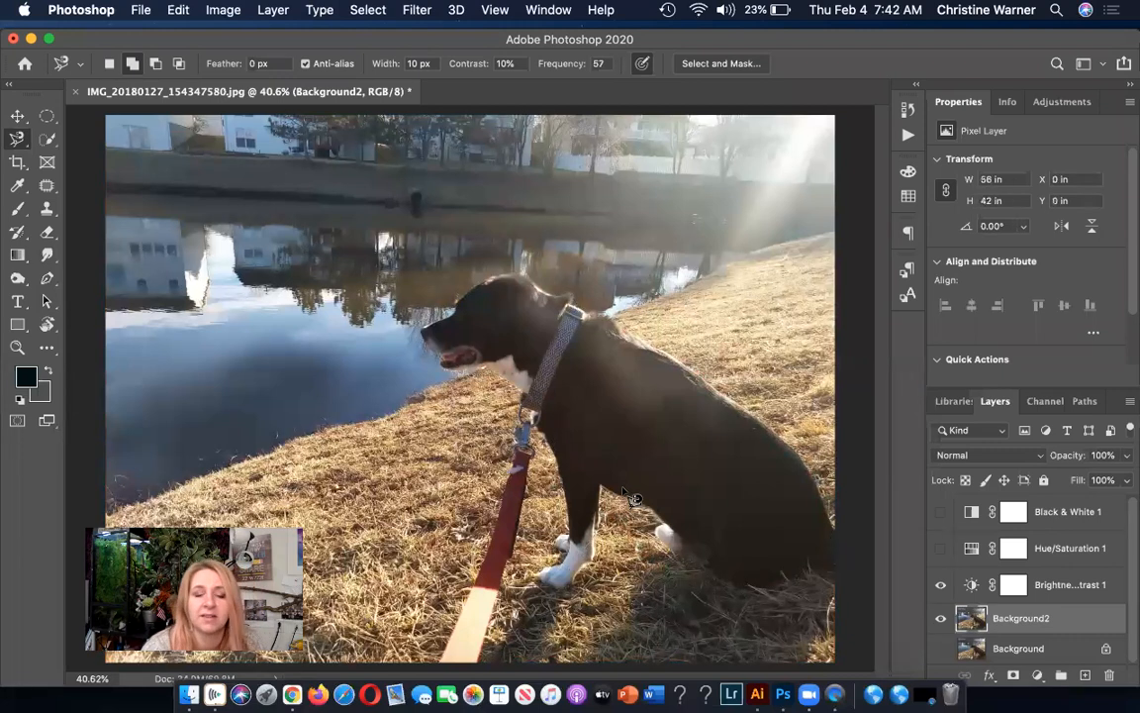
Try Magic Wand selections with tolerance 50 on the pond water, grassy slope and far bank, switching to new-selection mode.
left_click(45, 141)
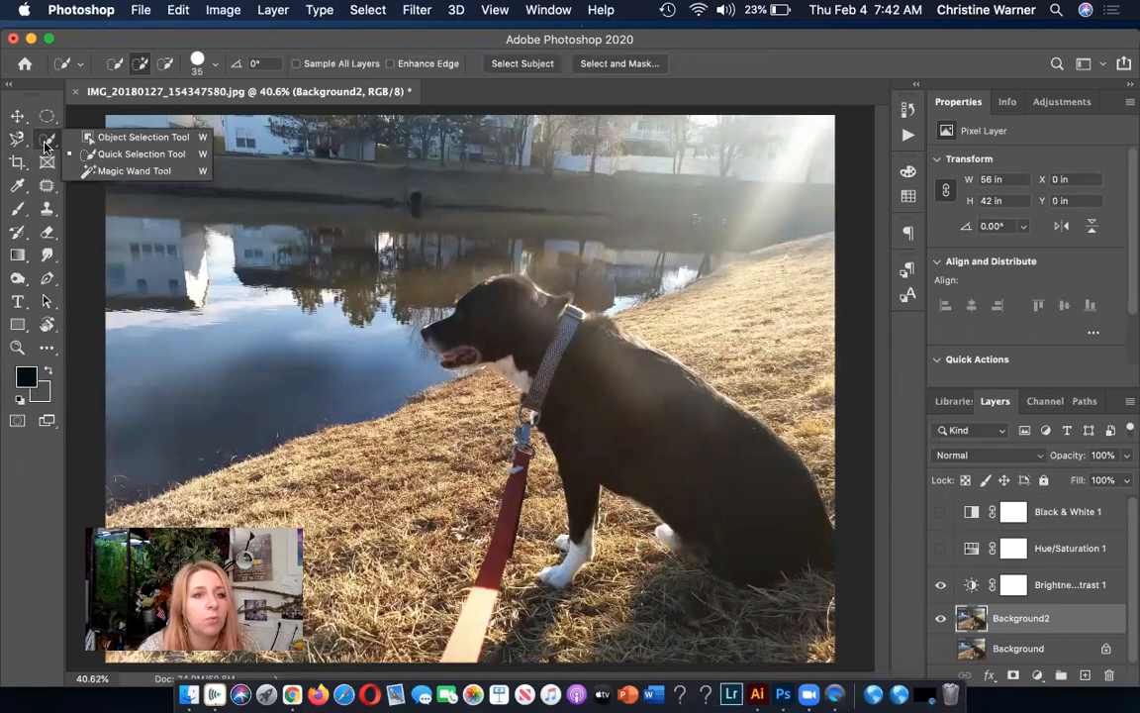
left_click(103, 173)
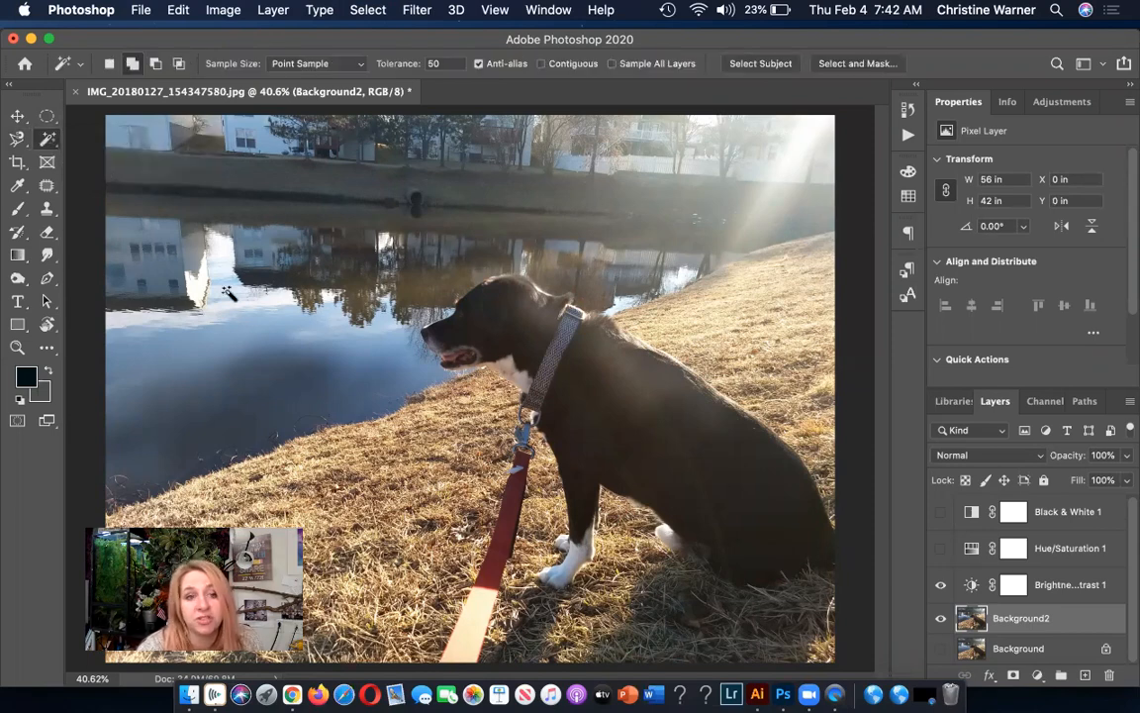
left_click(227, 297)
left_click(809, 386)
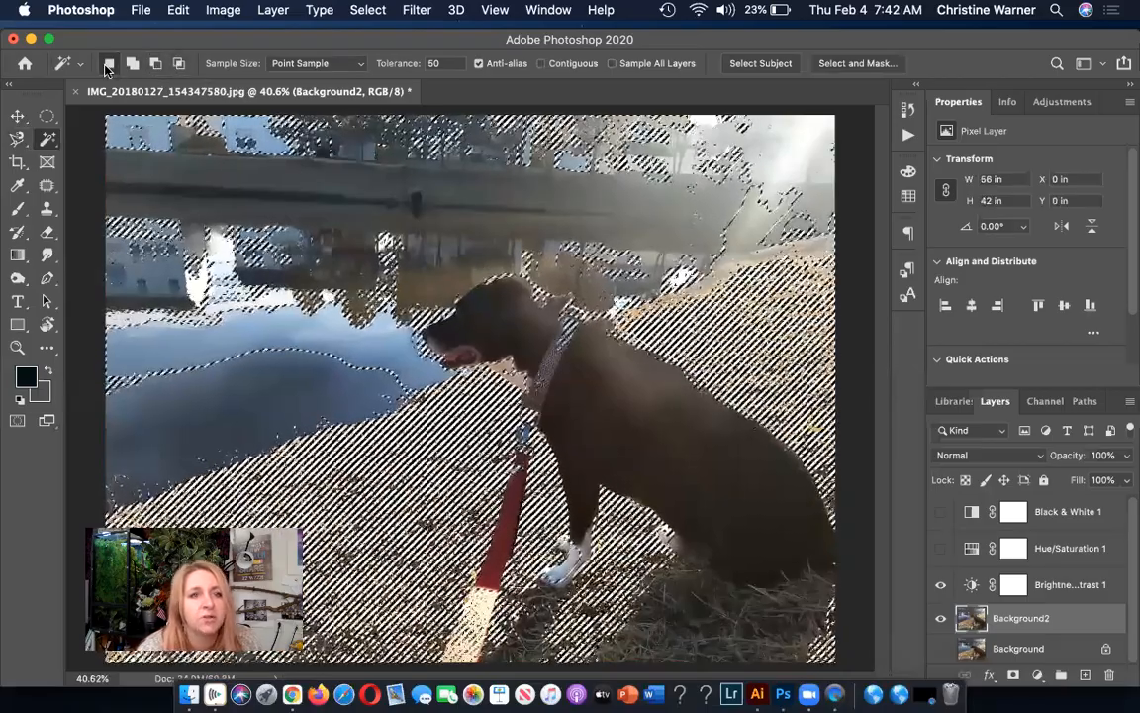
left_click(285, 366)
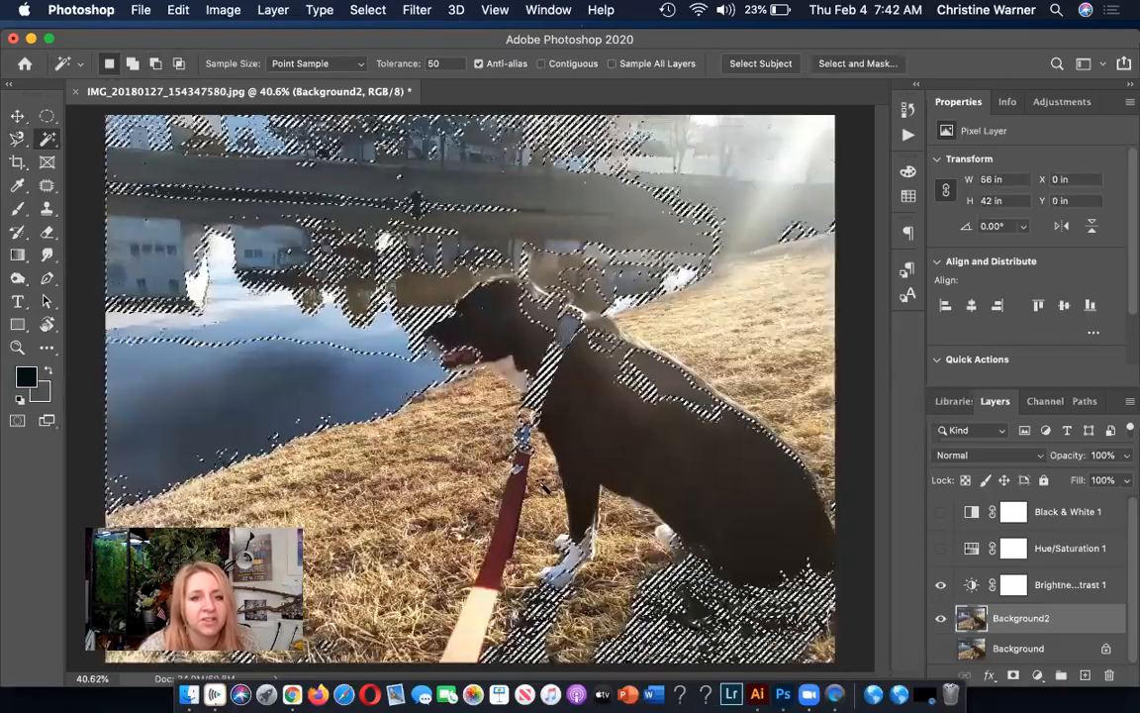
left_click(726, 319)
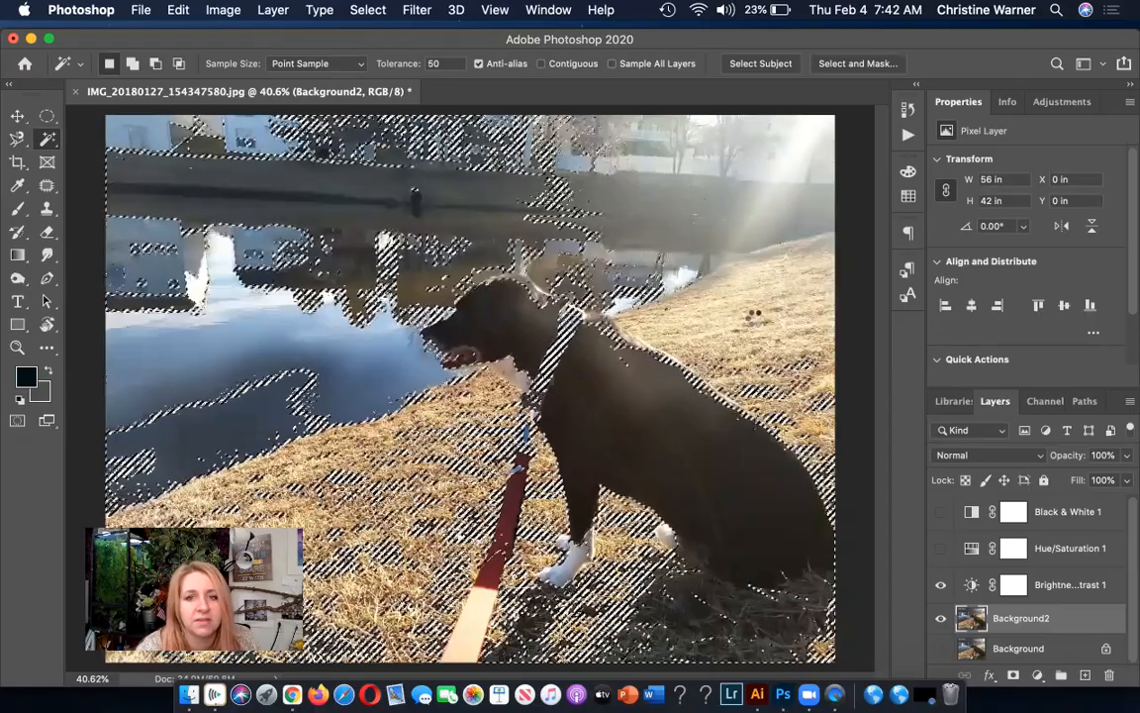
left_click(683, 211)
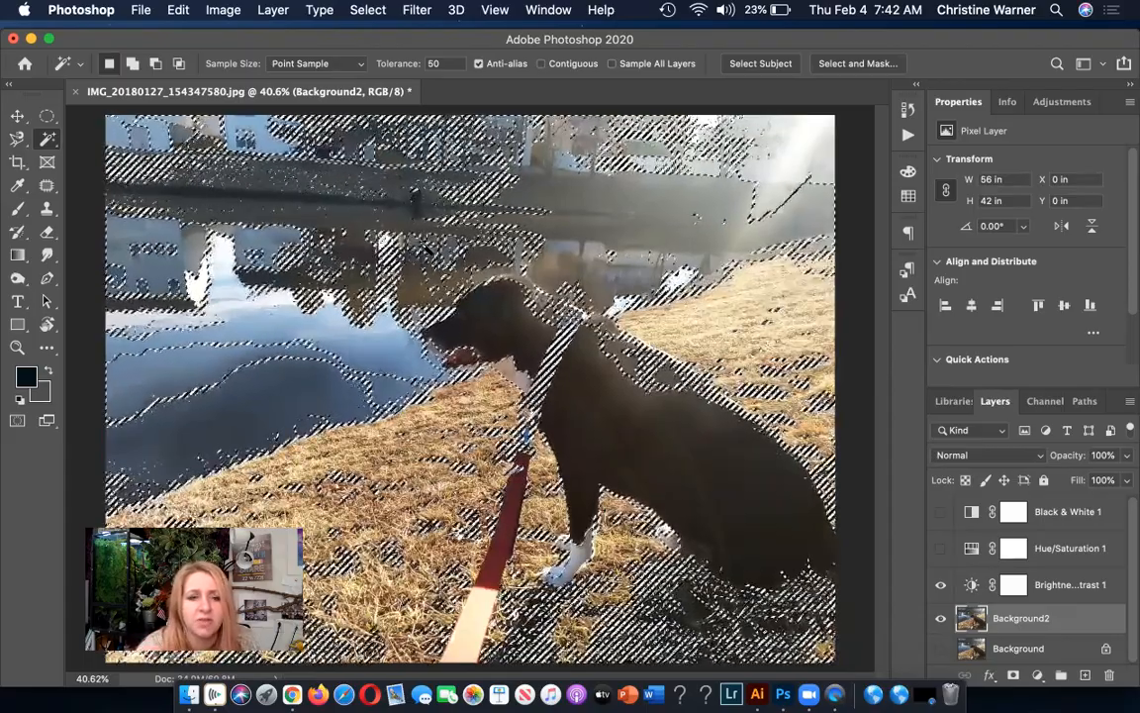
Clear the selection and select the dog's head, body, front leg and white chest with the Quick Selection tool.
right_click(46, 139)
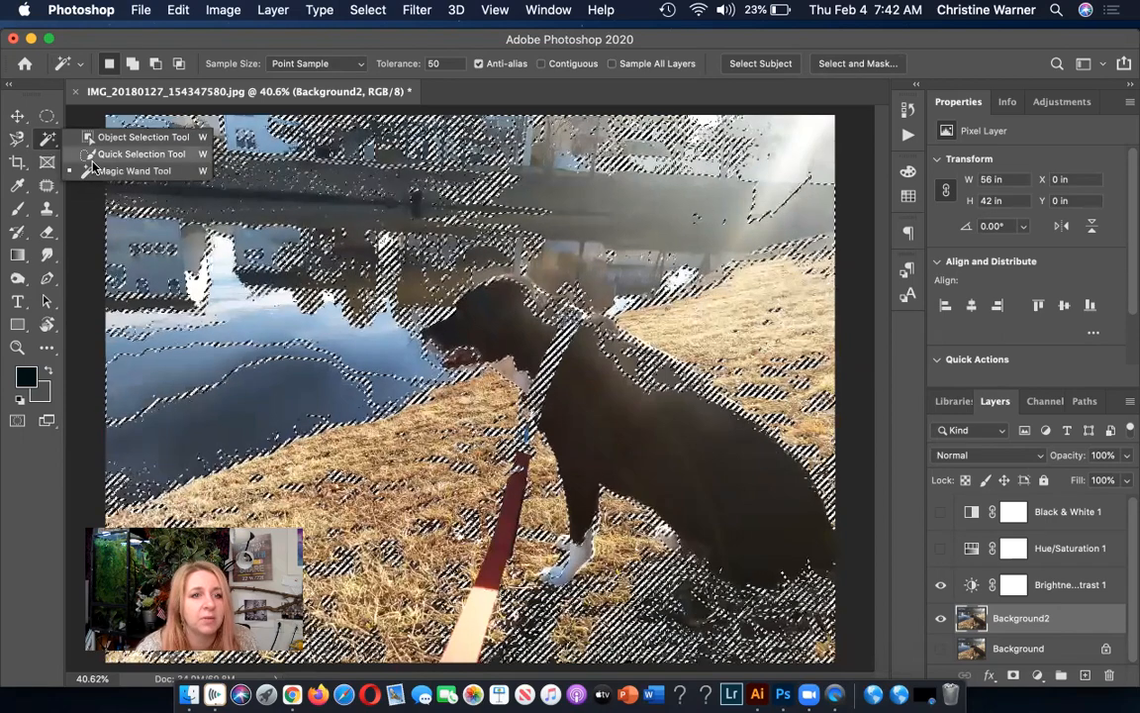
left_click(138, 153)
key("super+d")
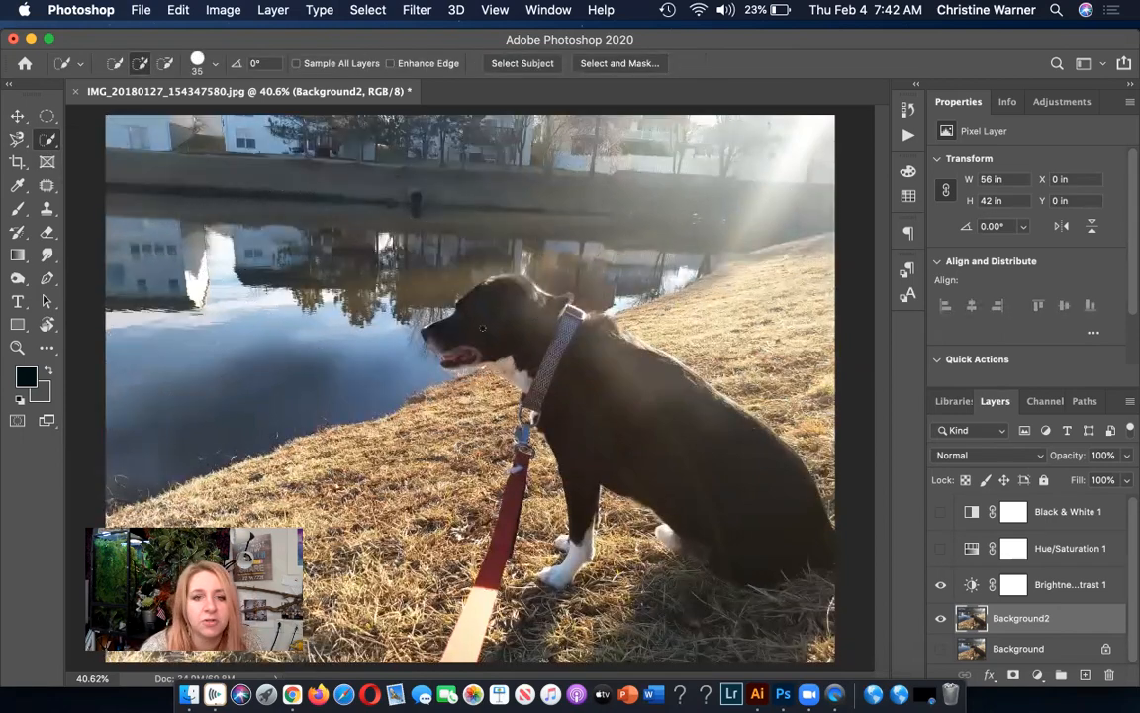
left_click_drag(548, 389, 551, 390)
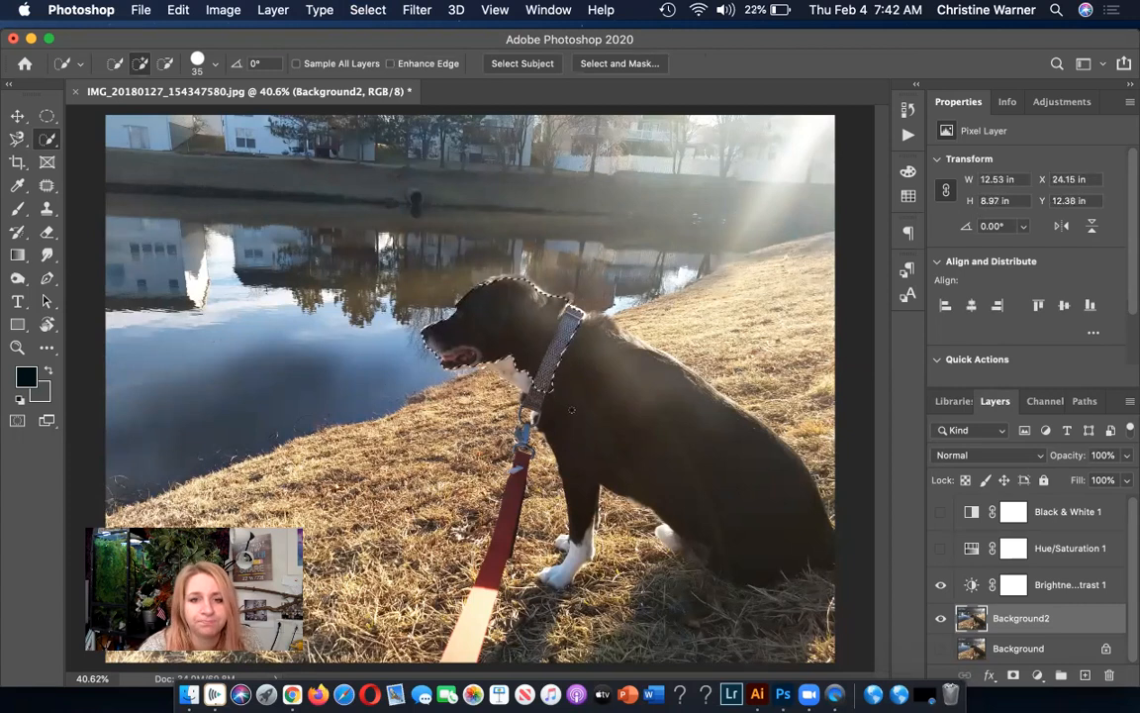
mouse_move(621, 457)
left_mouse_down()
mouse_move(681, 474)
mouse_move(708, 499)
left_mouse_up()
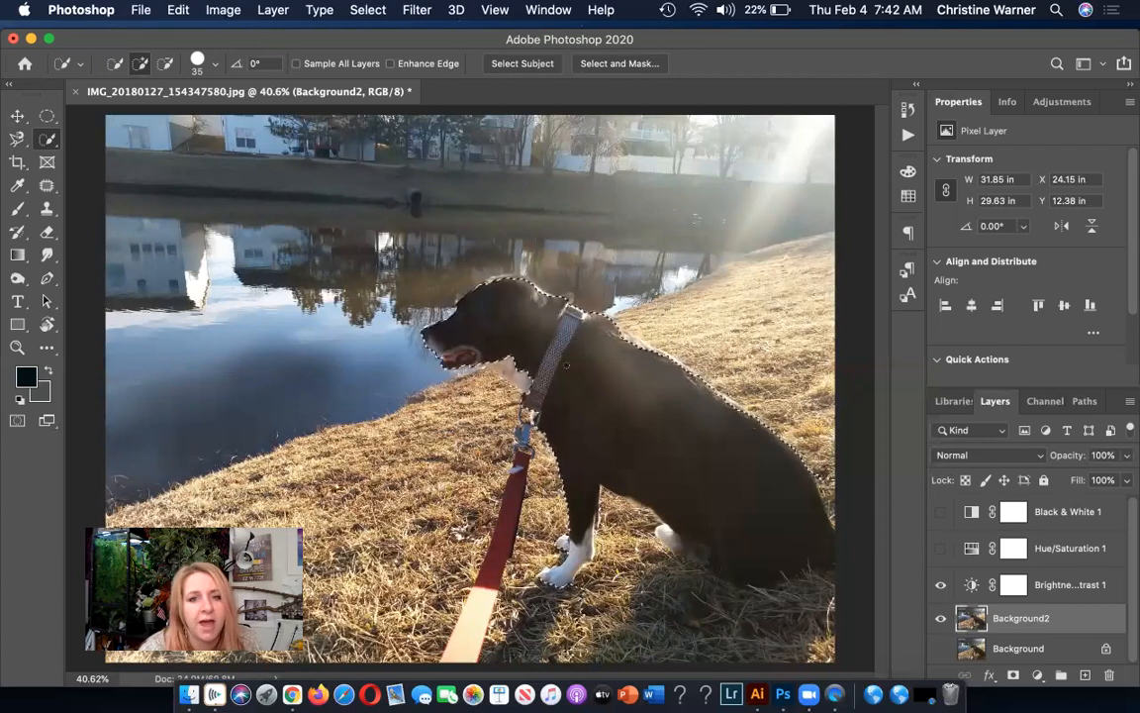
left_click_drag(507, 365, 521, 377)
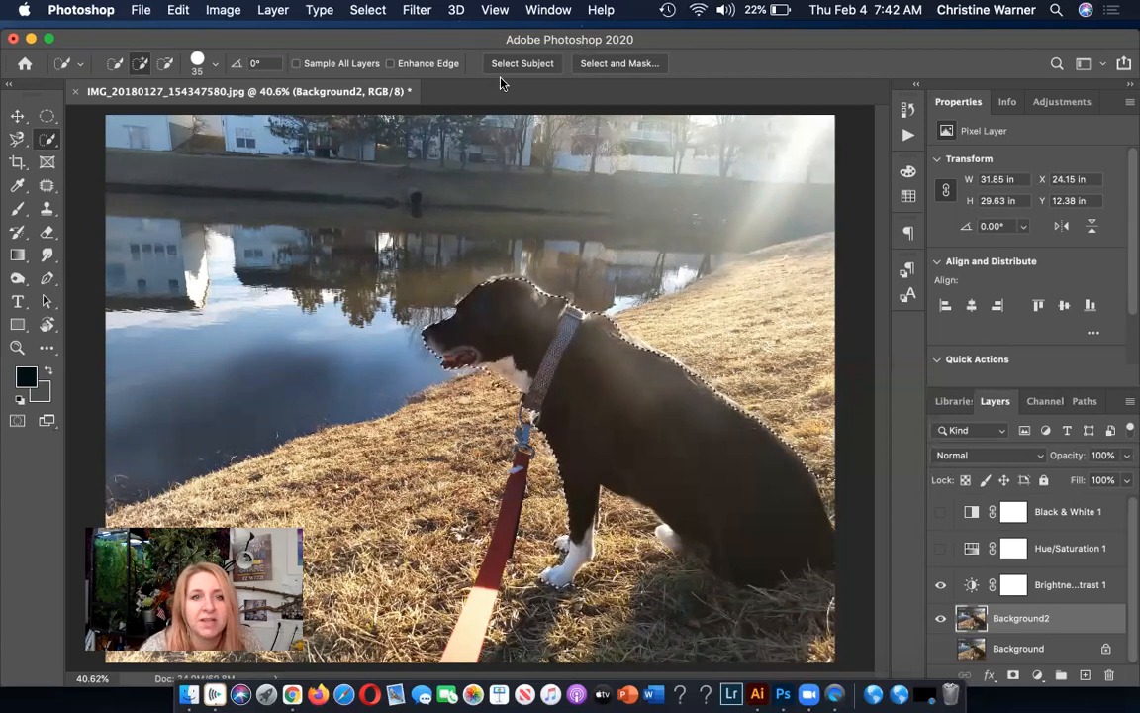
Feather the dog selection by 9.1 px in Select and Mask and accept the refinement.
left_click_drag(214, 36, 214, 83)
left_click(598, 110)
left_click_drag(895, 636, 965, 638)
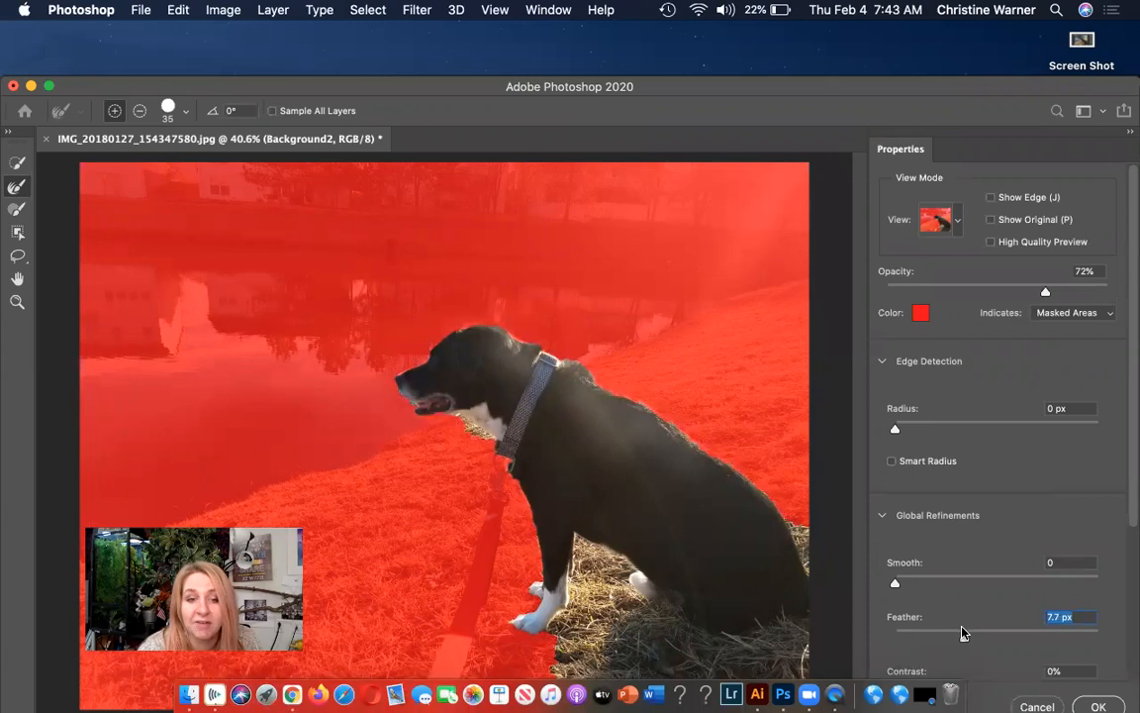
left_click_drag(964, 636, 972, 637)
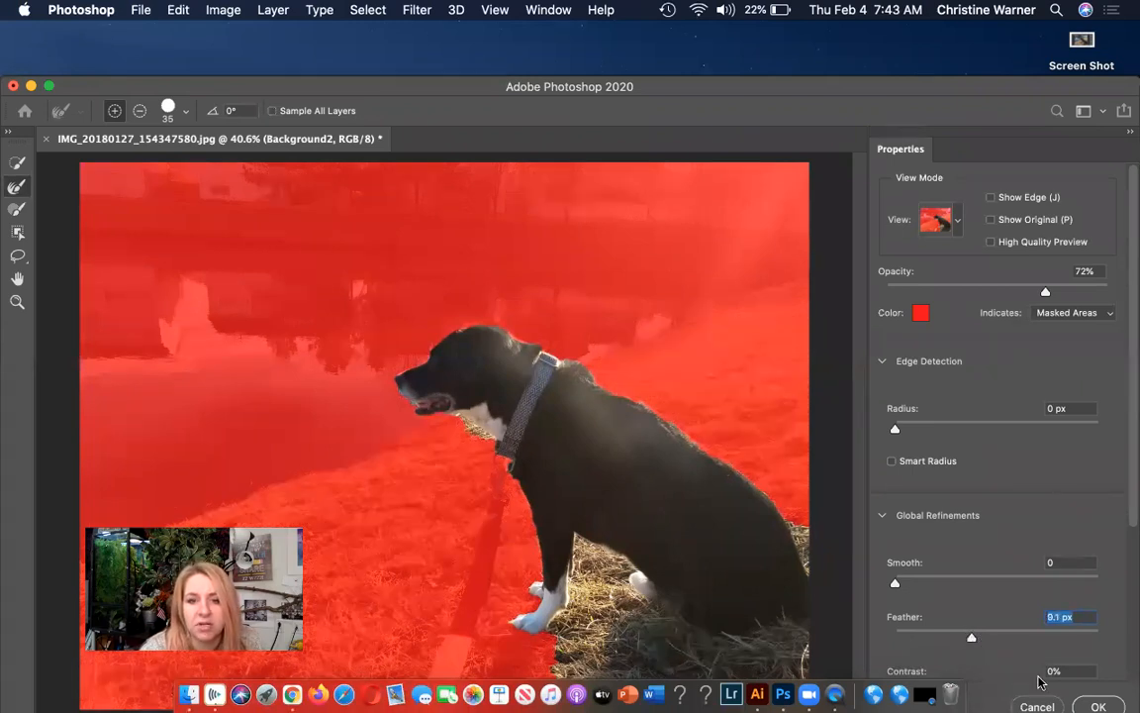
left_click(1095, 703)
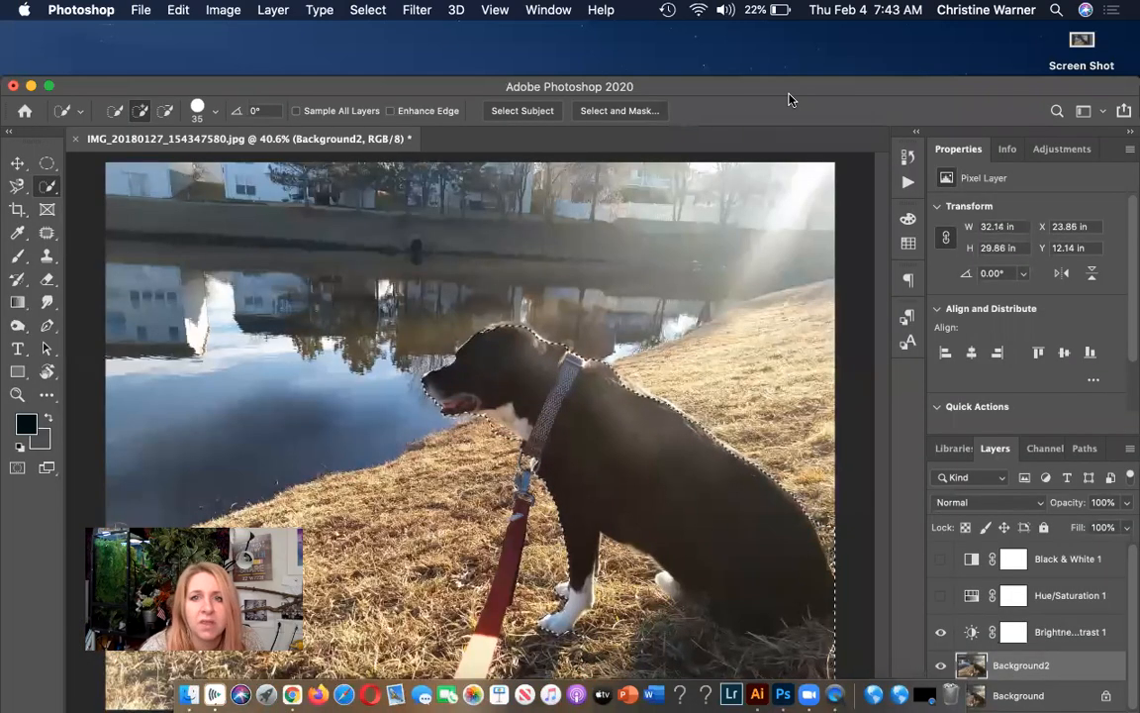
Move the program window back up and subtract the grass beneath the dog from the selection with Quick Selection.
left_click_drag(731, 83, 733, 33)
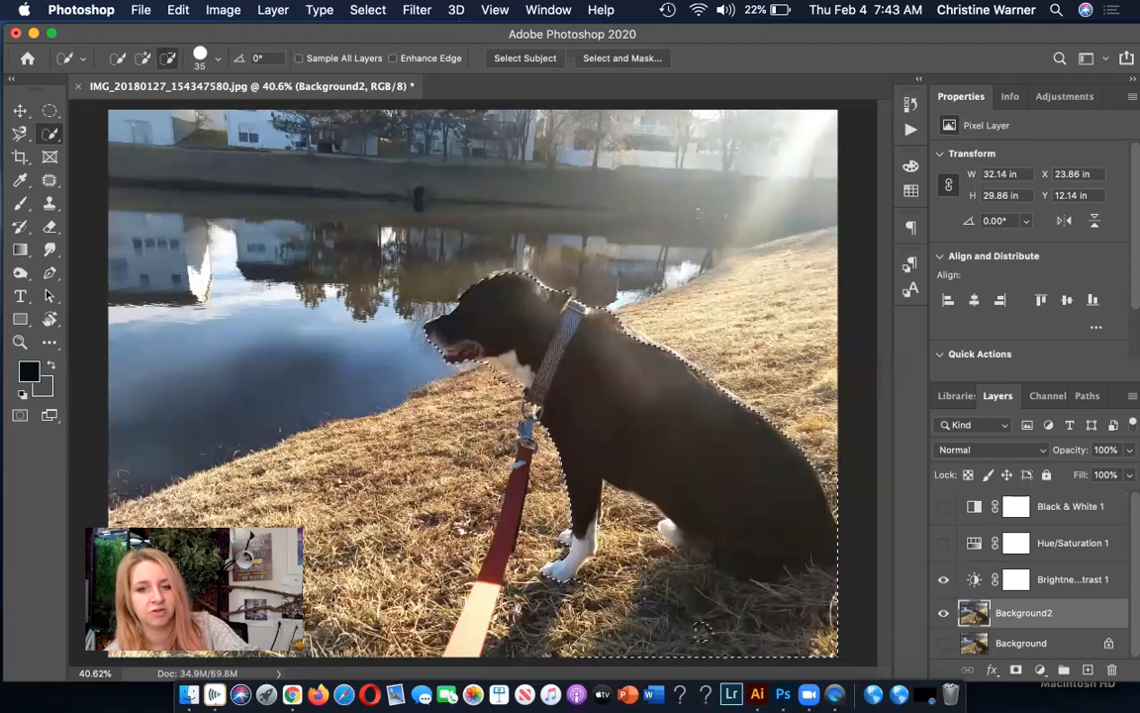
mouse_move(702, 641)
left_mouse_down()
mouse_move(786, 643)
mouse_move(724, 621)
mouse_move(791, 606)
left_mouse_up()
mouse_move(693, 612)
left_mouse_down()
mouse_move(633, 586)
mouse_move(649, 559)
mouse_move(675, 571)
left_mouse_up()
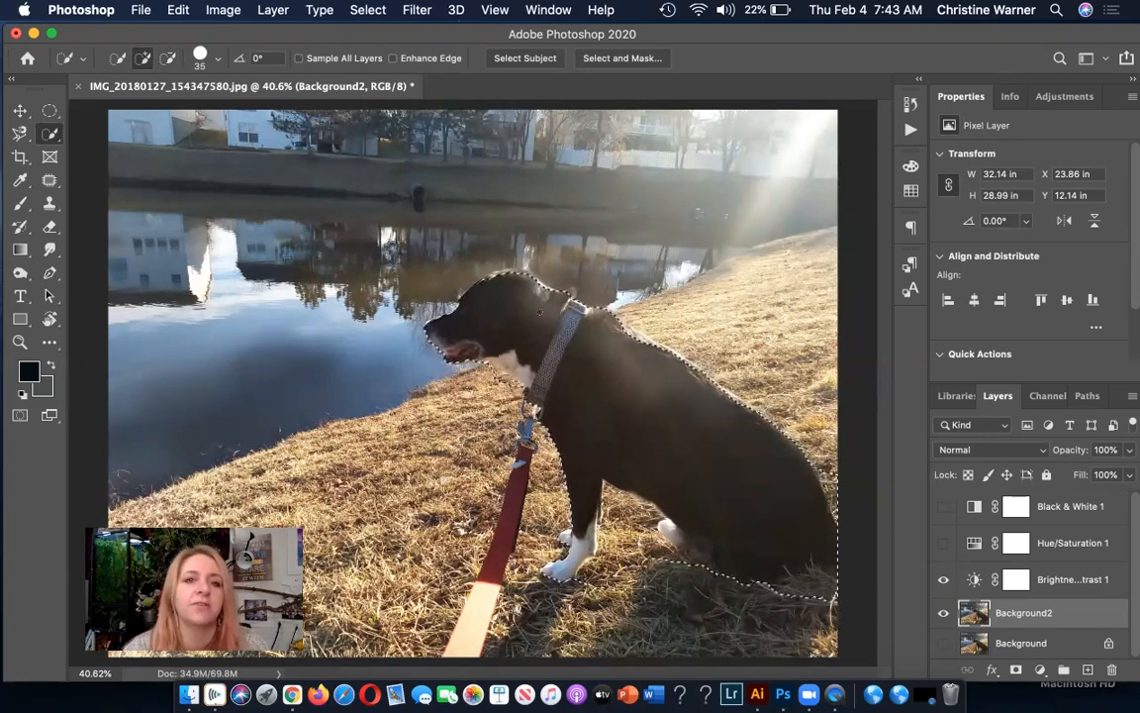
Copy the selected dog, paste it onto a new layer, and rename that layer Dog.
left_click(170, 12)
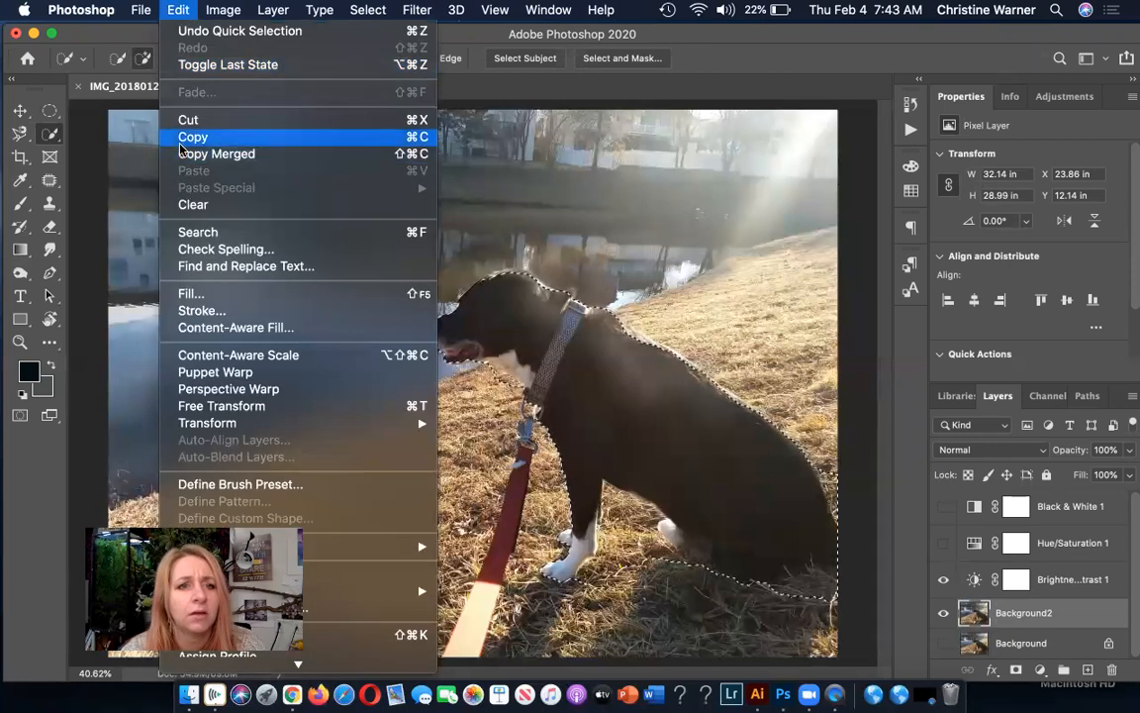
left_click(188, 137)
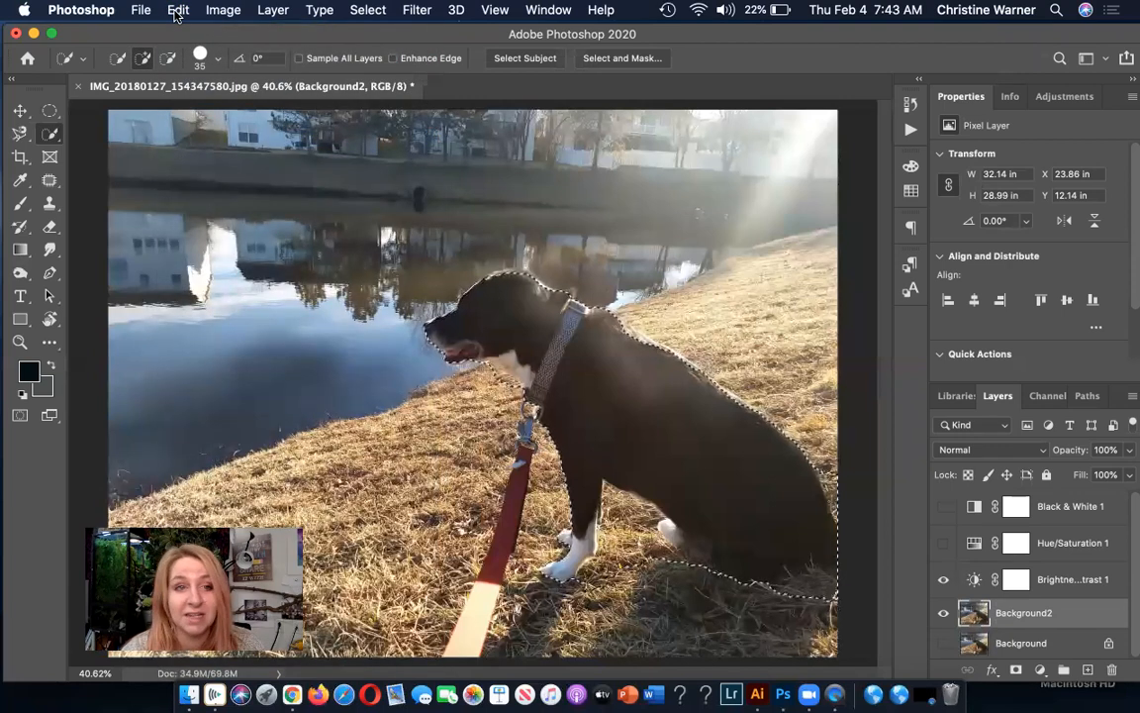
left_click(177, 12)
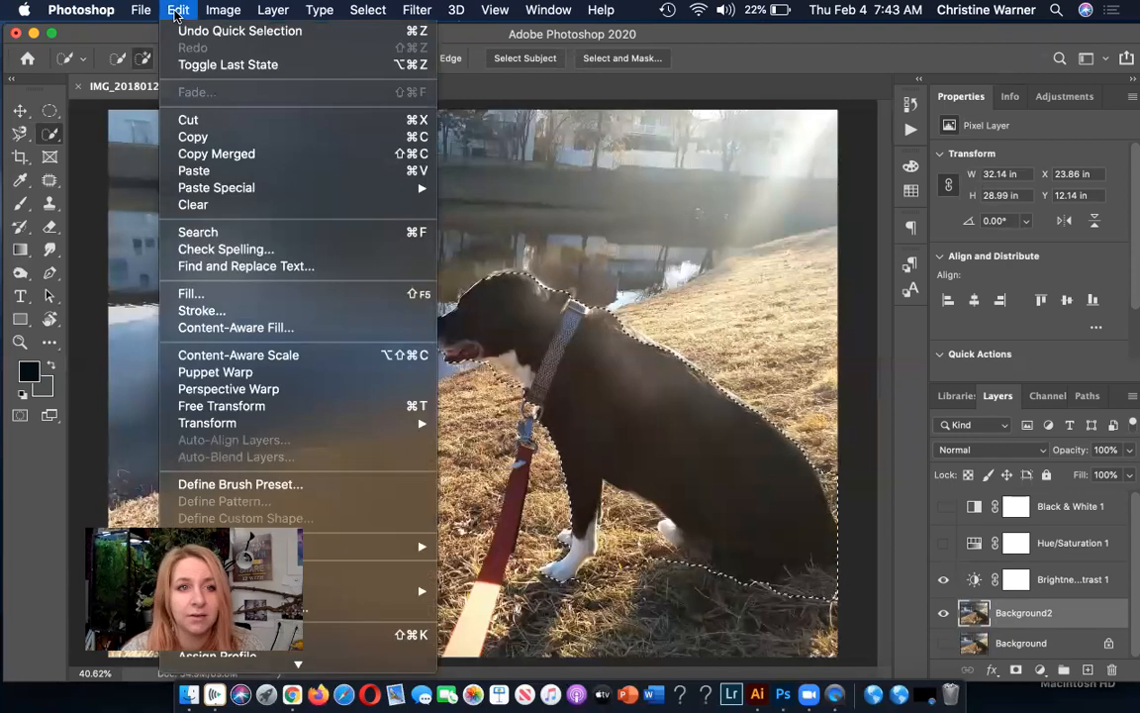
left_click(188, 174)
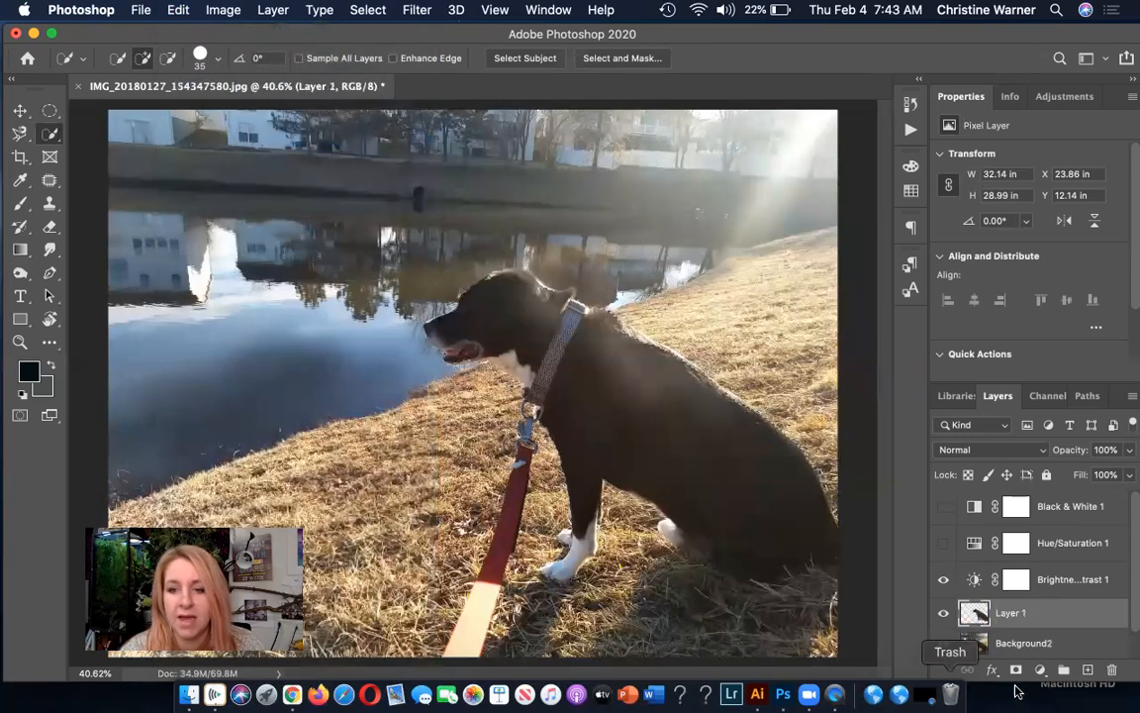
double_click(1009, 613)
type("Dog")
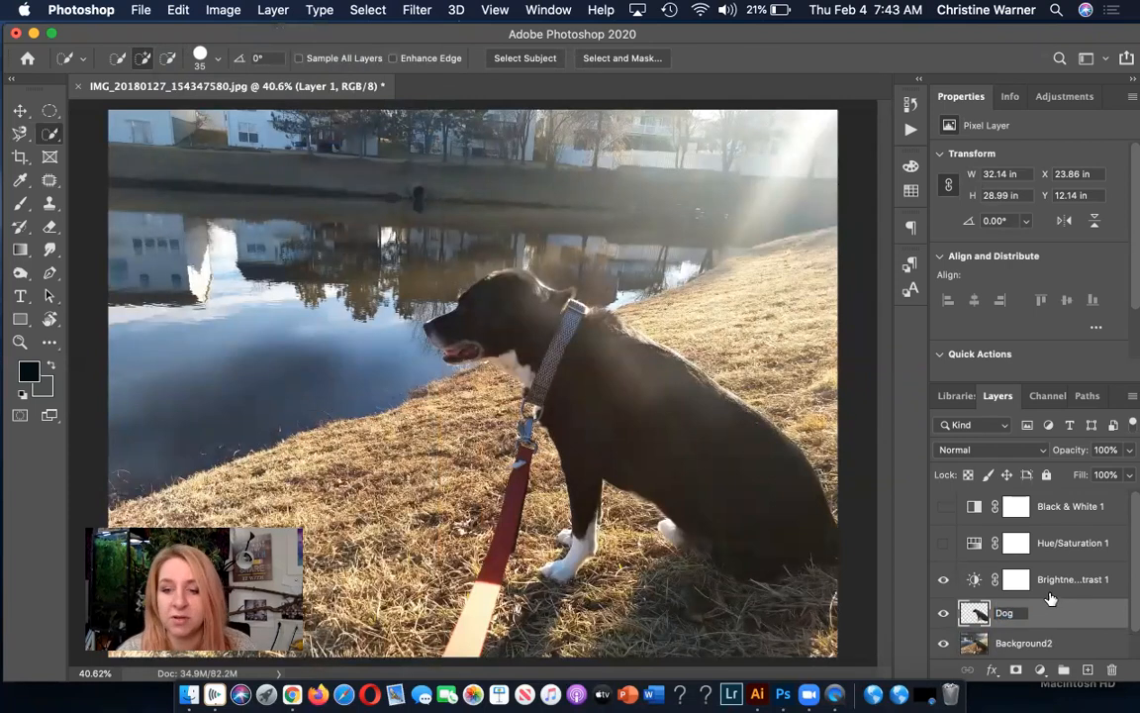
Hide the Background2 layer to inspect the dog cutout on its own, and show the layer again.
scroll(941, 644, "down", 1)
left_click(945, 614)
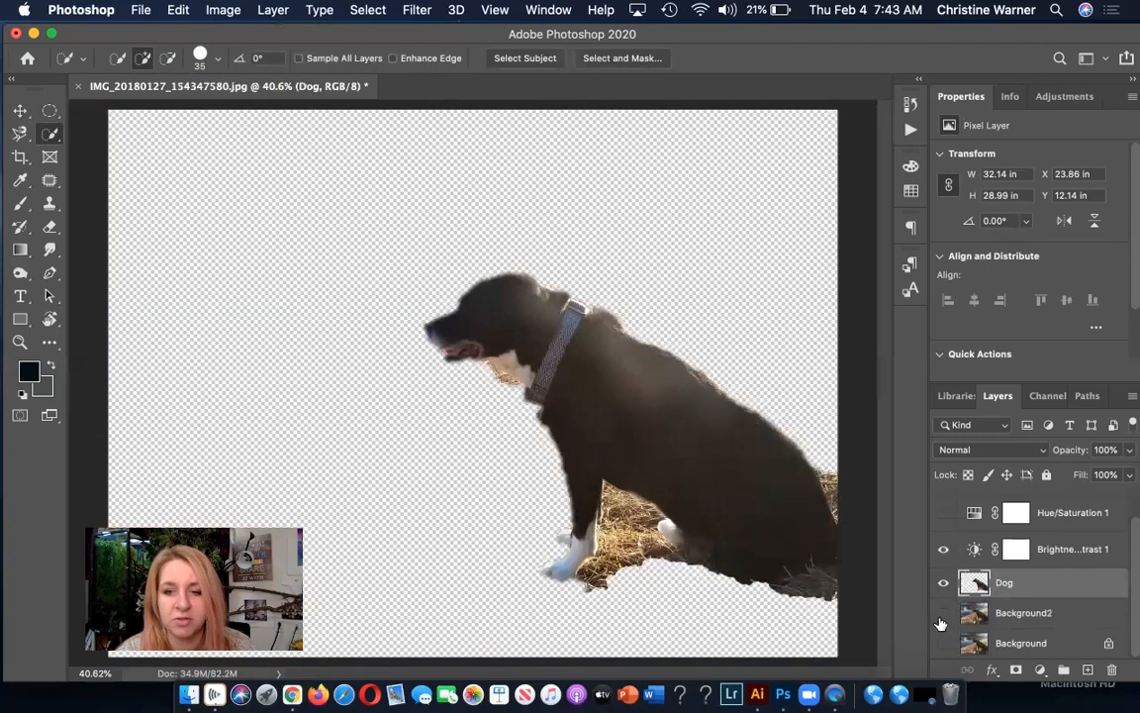
left_click(943, 614)
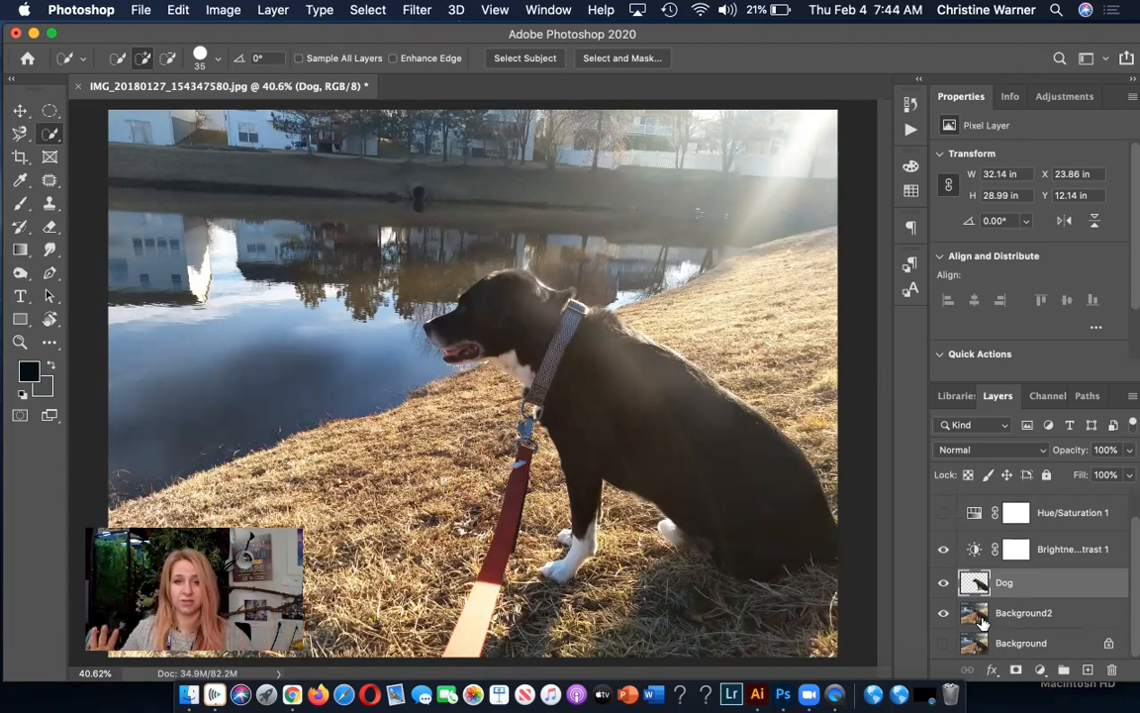
Apply a Gaussian Blur with a radius of 23.3 pixels to the Background2 layer.
left_click(981, 615)
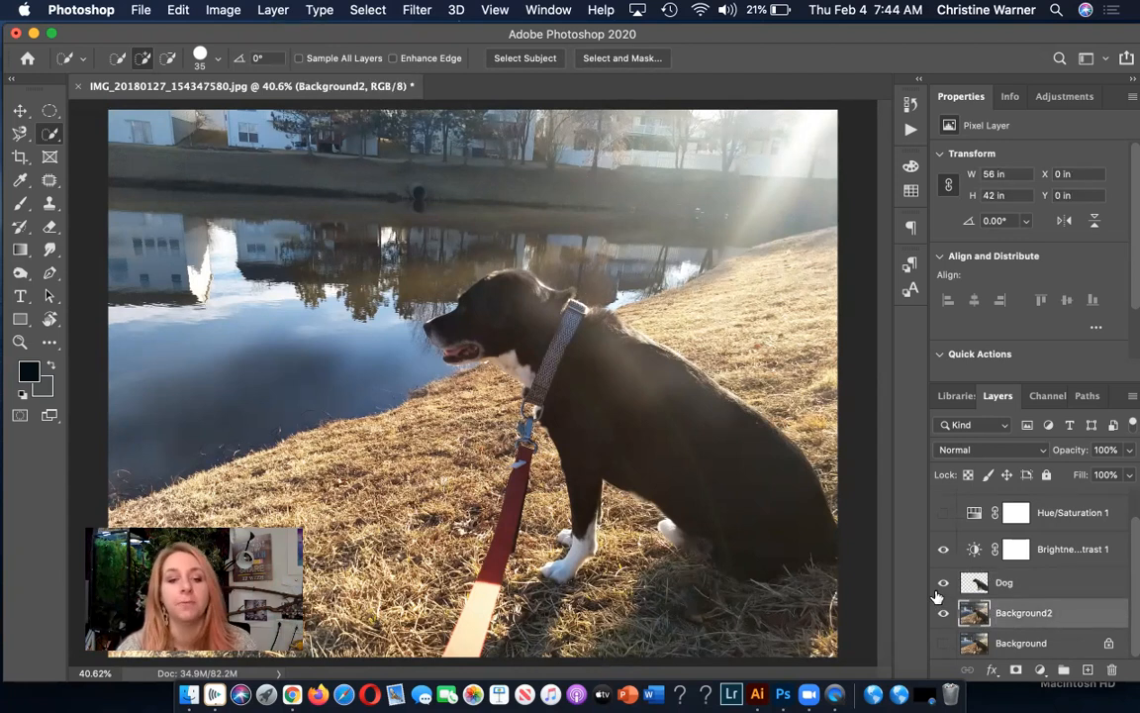
left_click(417, 10)
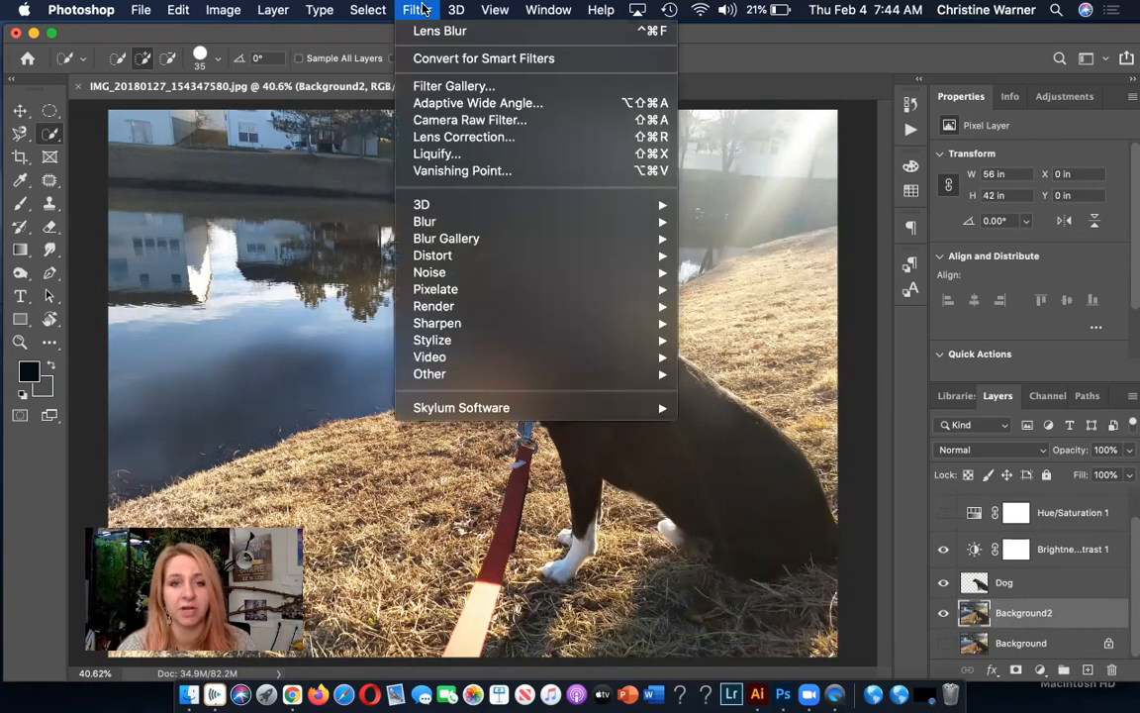
mouse_move(445, 224)
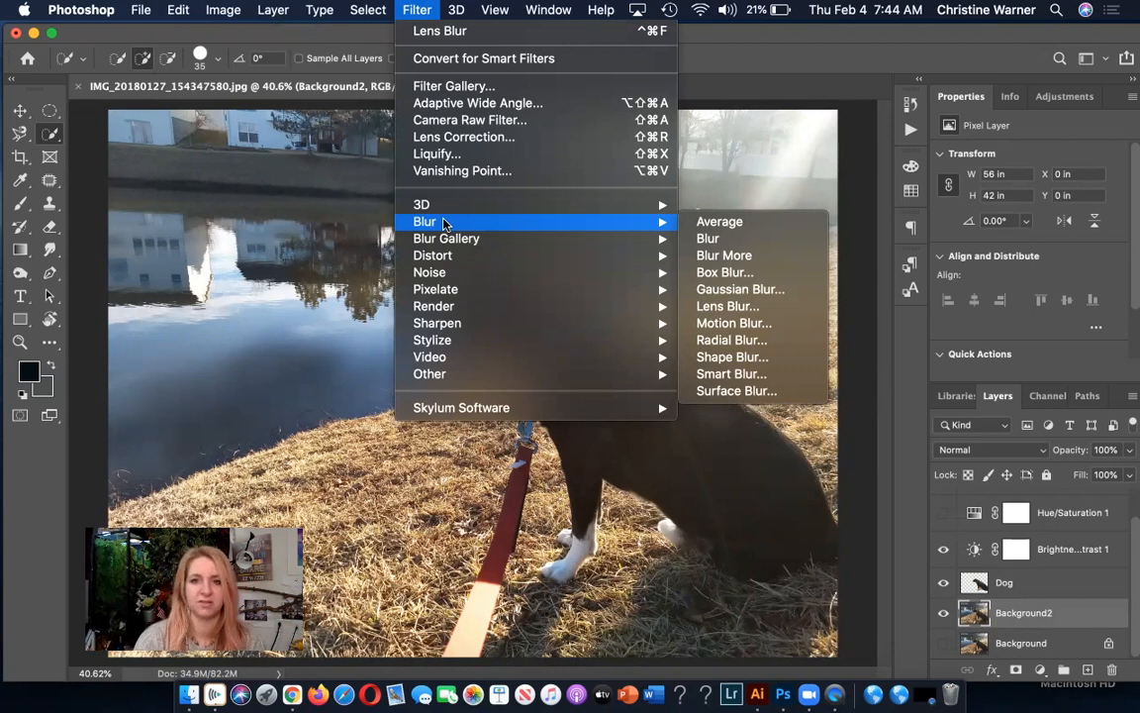
left_click(746, 290)
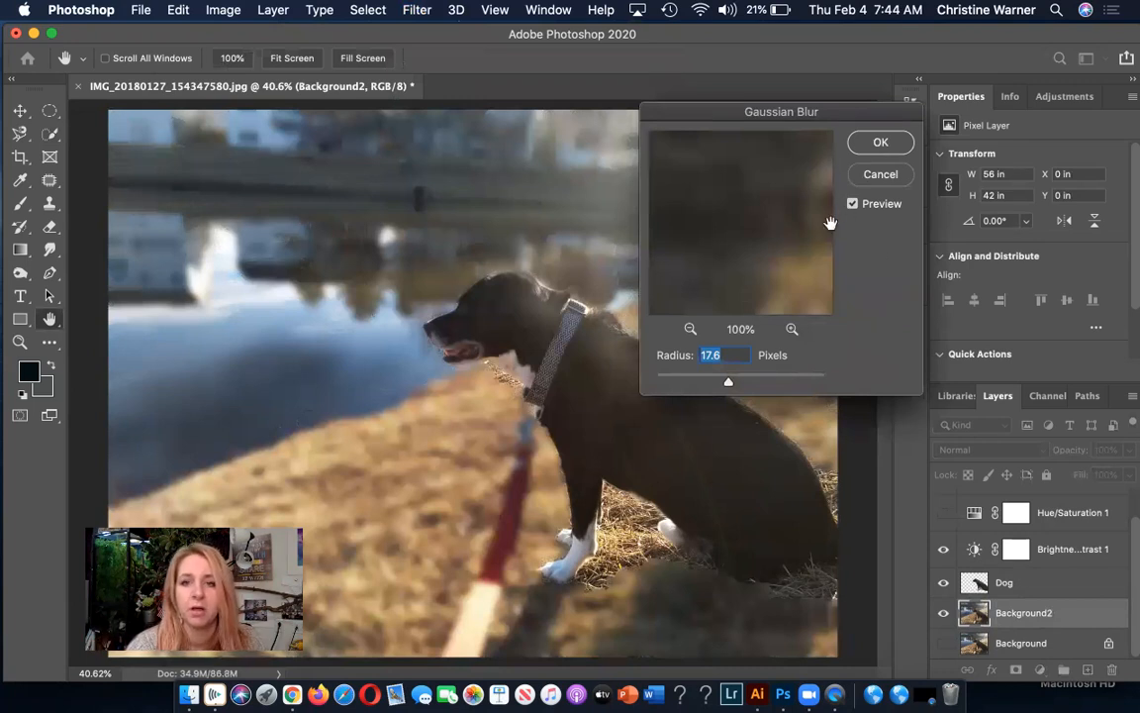
left_click_drag(729, 382, 771, 393)
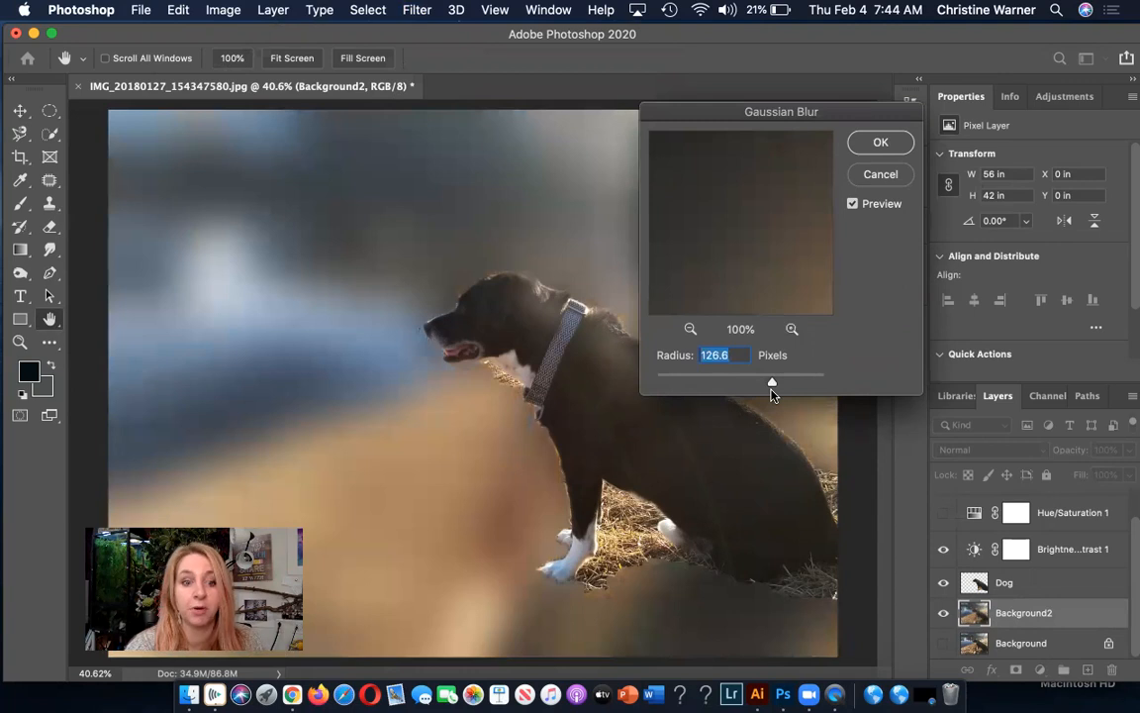
left_click_drag(773, 394, 733, 379)
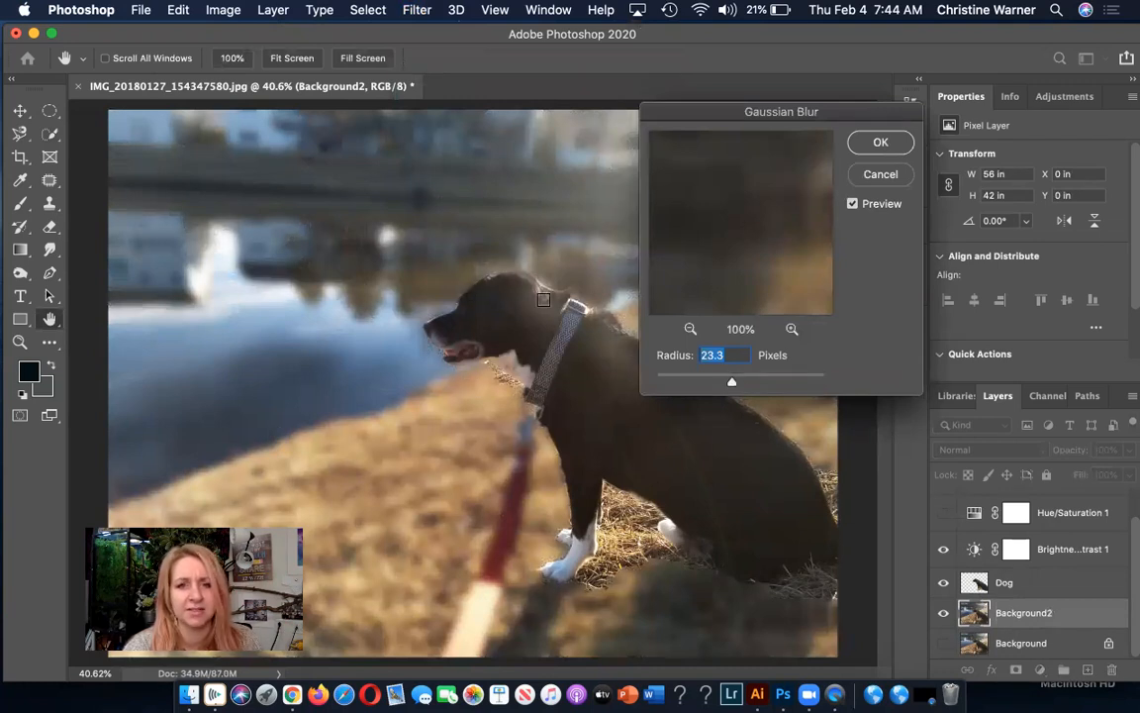
left_click(862, 144)
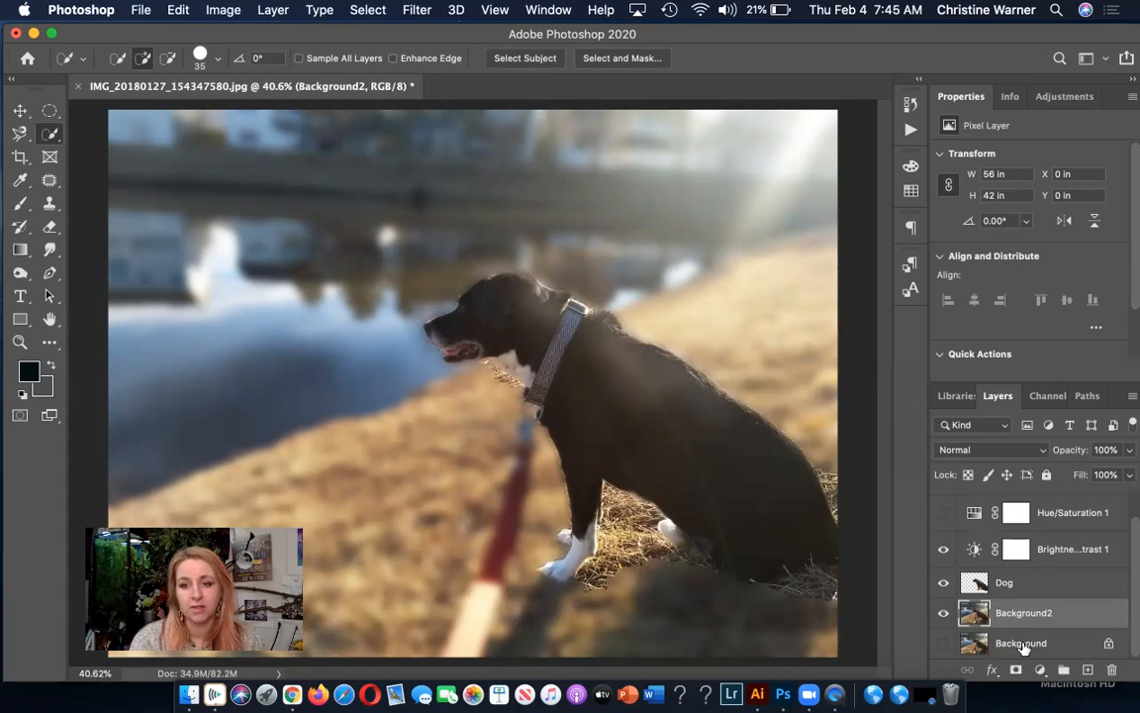
Show the original Background layer and toggle Background2's visibility to compare the sharp and blurred surroundings, leaving both layers visible.
left_click(943, 642)
left_click(944, 614)
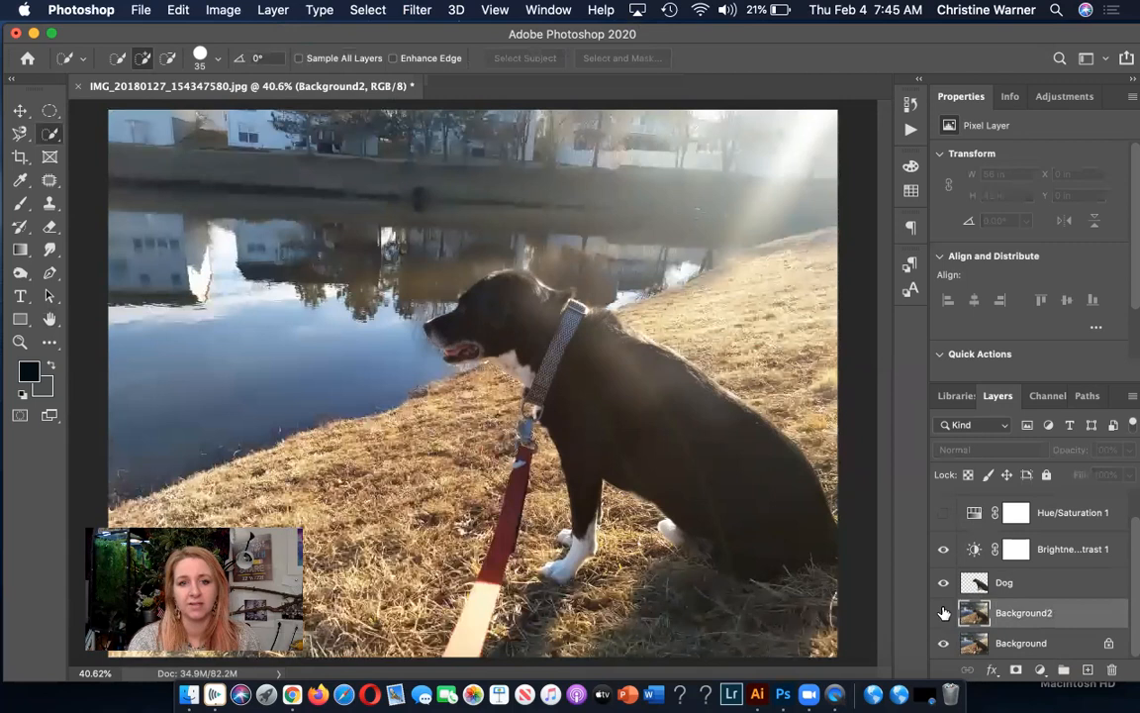
left_click(943, 614)
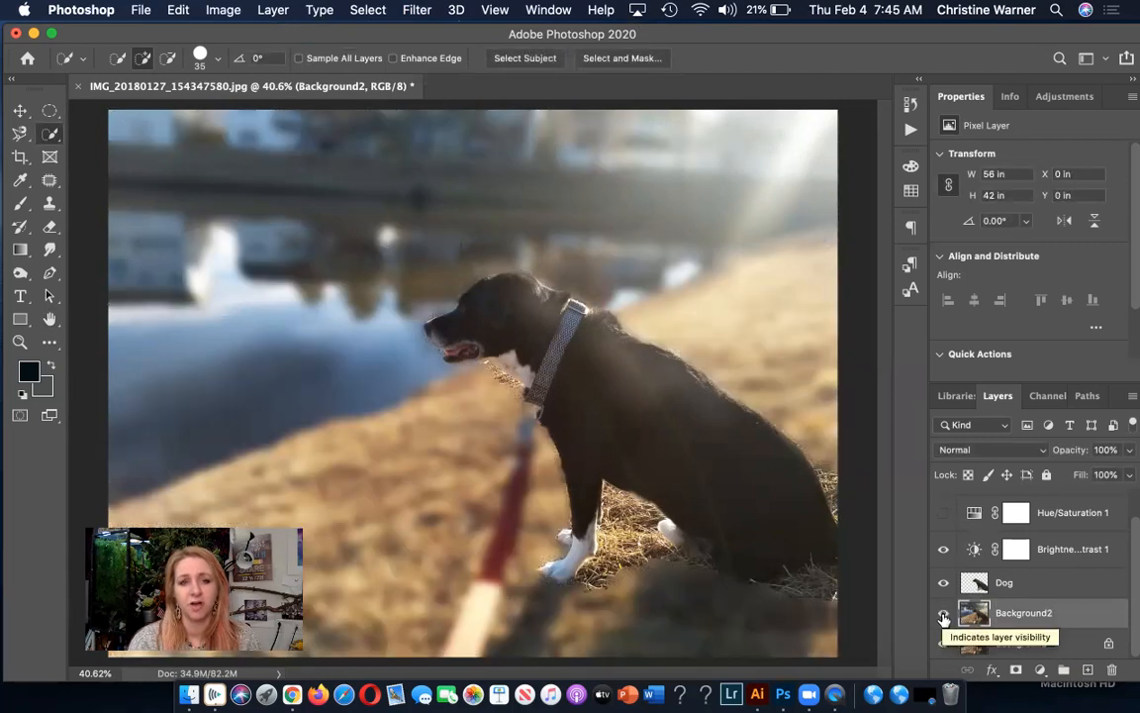
left_click(943, 614)
left_click(943, 614)
left_click(943, 615)
left_click(943, 615)
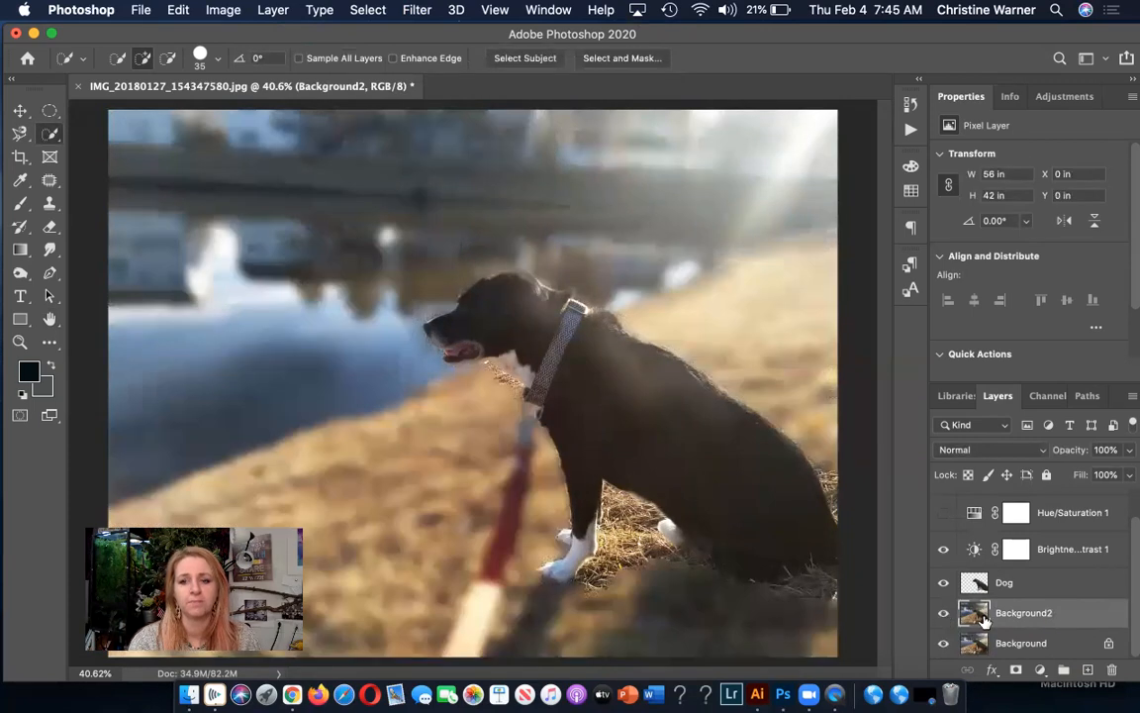
Add a layer mask to Background2 and draw a circular selection over the water in front of the dog's head.
left_click(1016, 673)
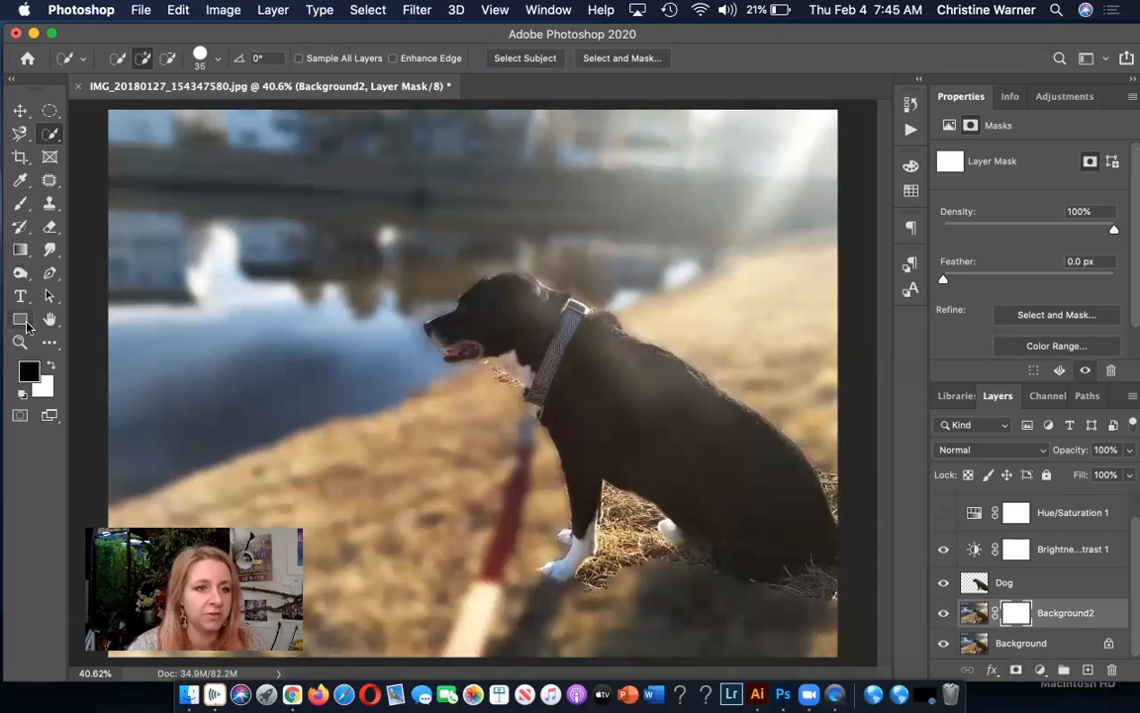
left_click(50, 114)
left_click_drag(241, 226, 384, 369)
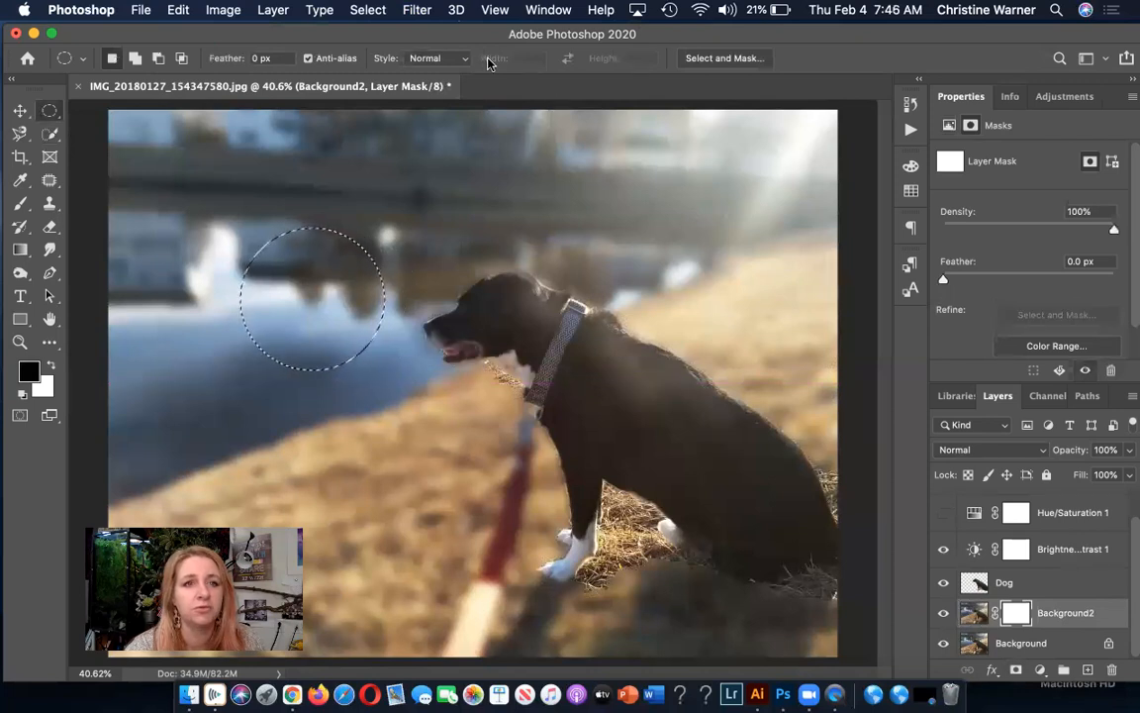
Fill the circular selection on the Background2 mask with the black foreground color at 100% opacity, and deselect it.
left_click(177, 10)
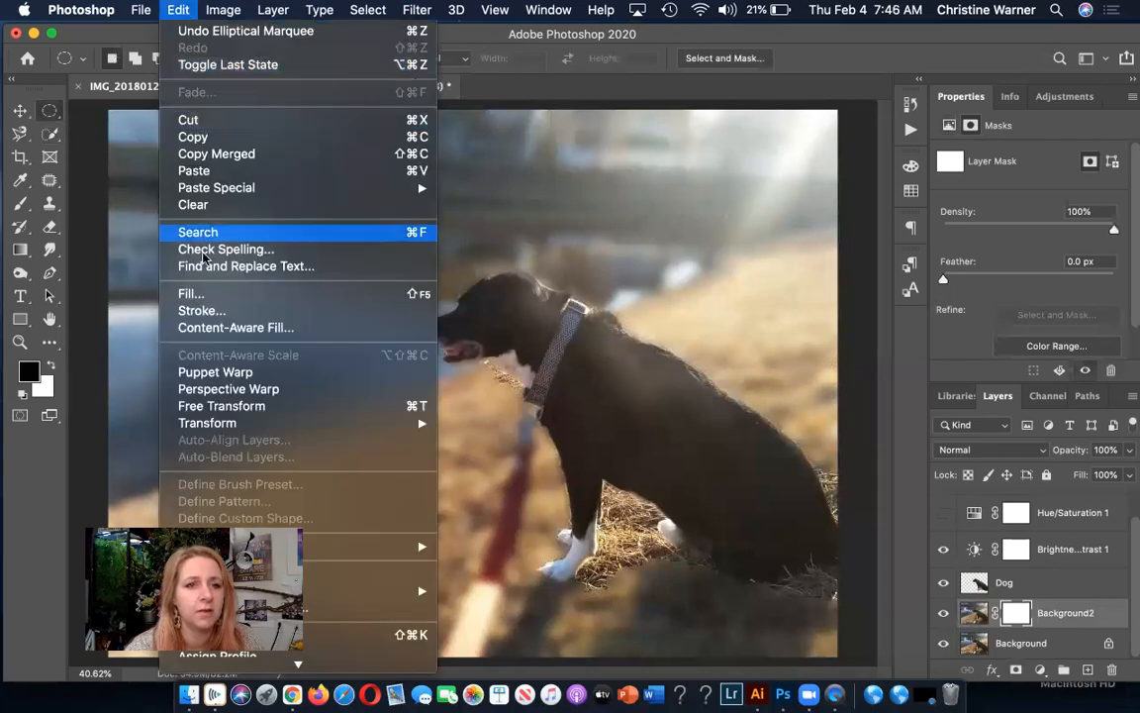
left_click(198, 293)
key("shift+BackSpace")
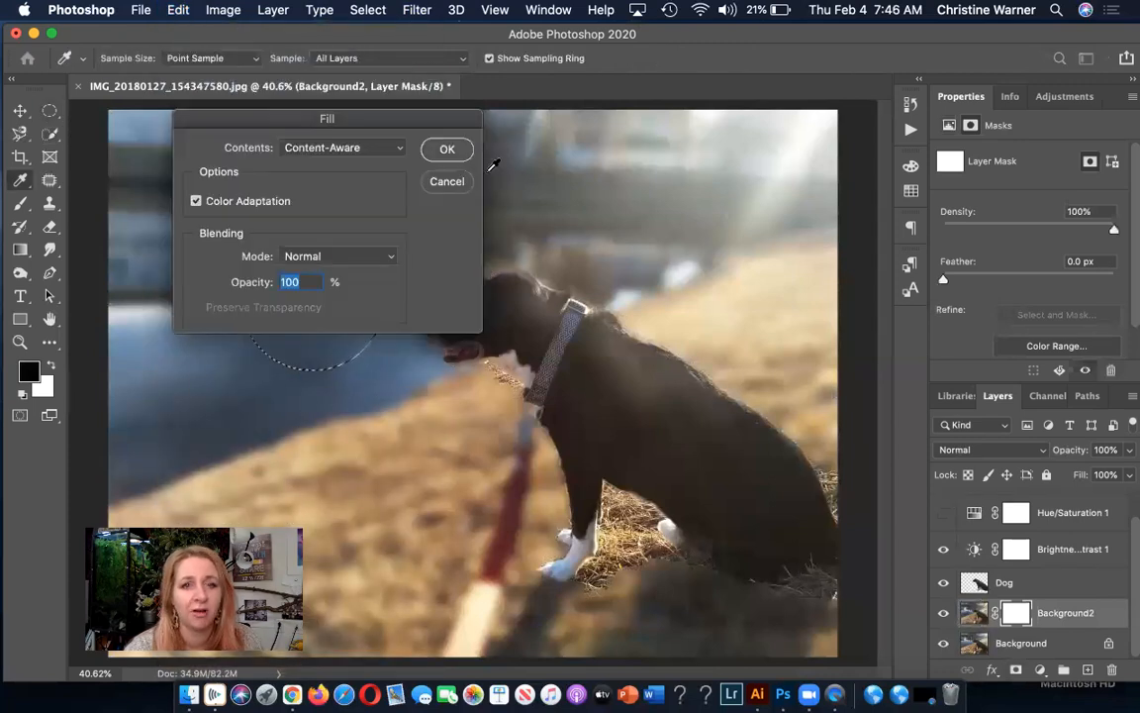
left_click(394, 149)
left_click(363, 91)
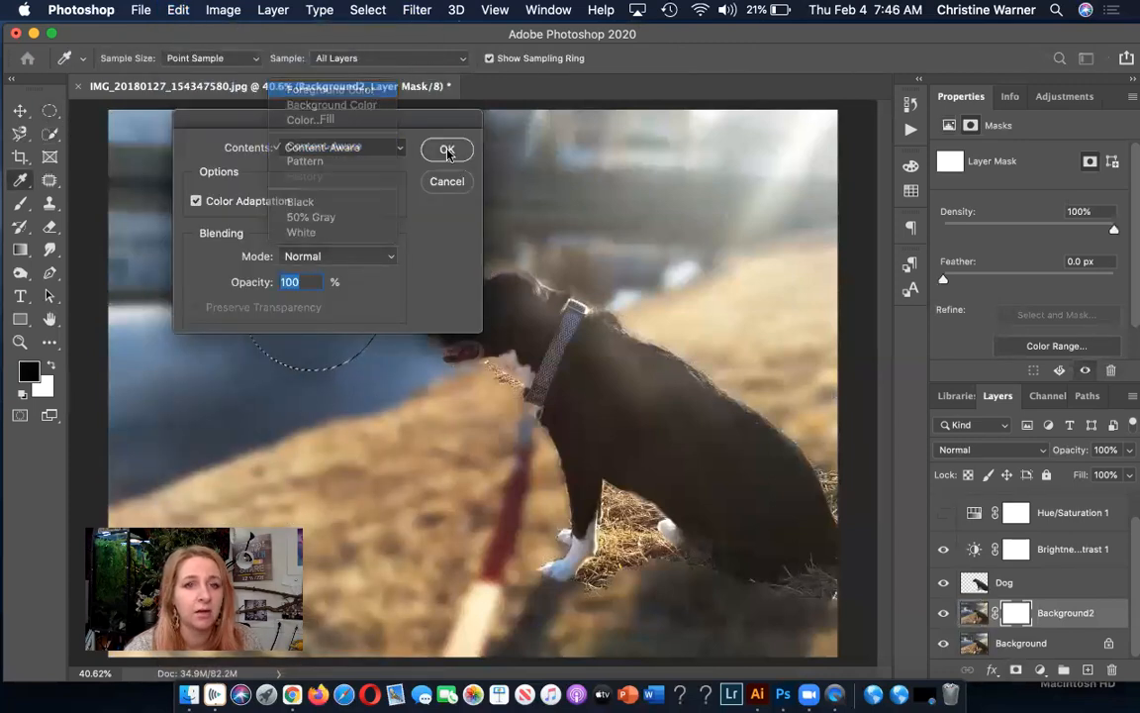
left_click(447, 150)
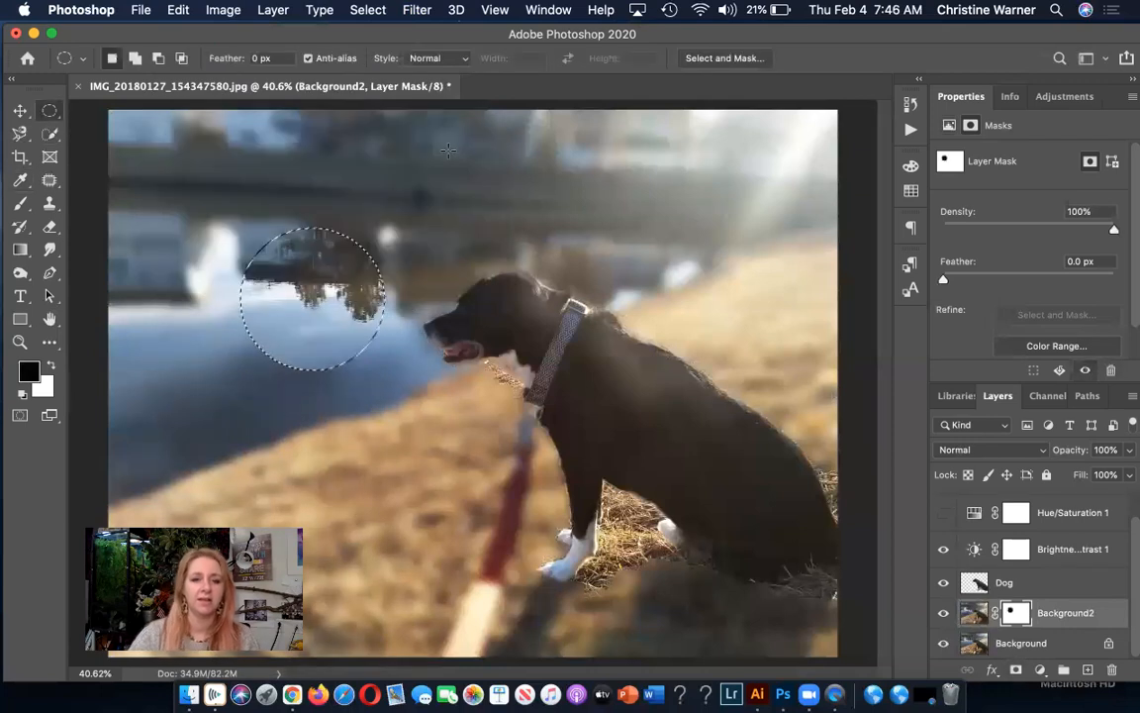
key("super+d")
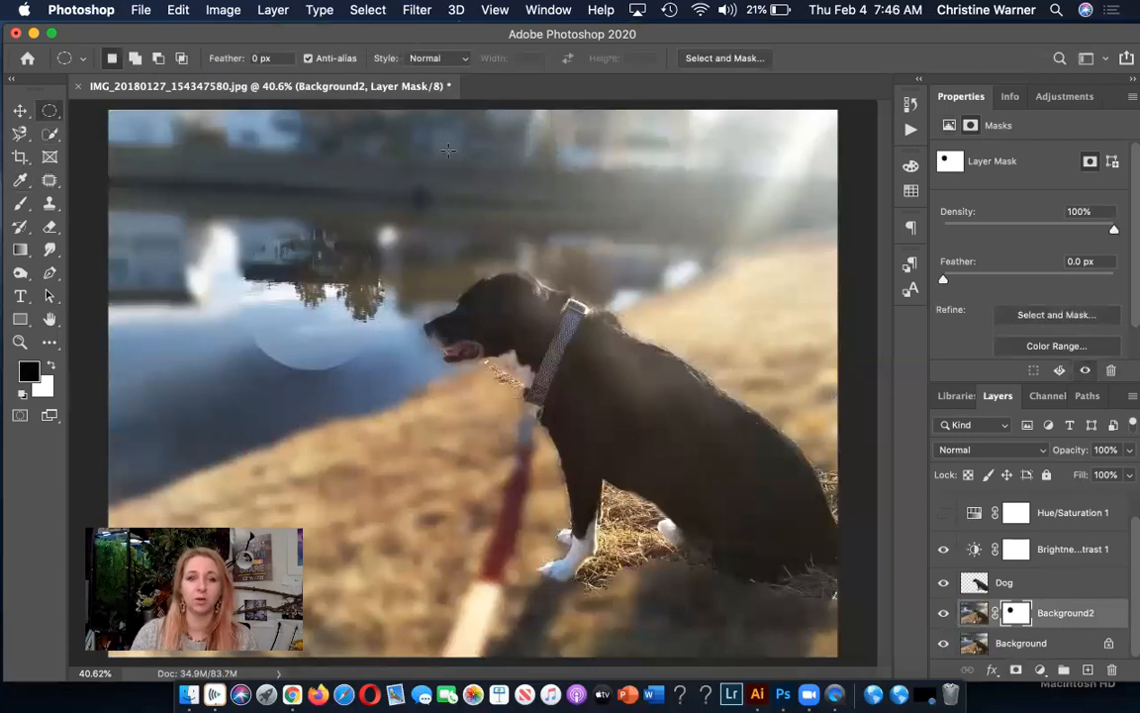
Toggle the Background2 layer's visibility to examine how the masked circle reveals the layer beneath.
left_click(943, 617)
left_click(943, 618)
left_click(944, 617)
left_click(943, 618)
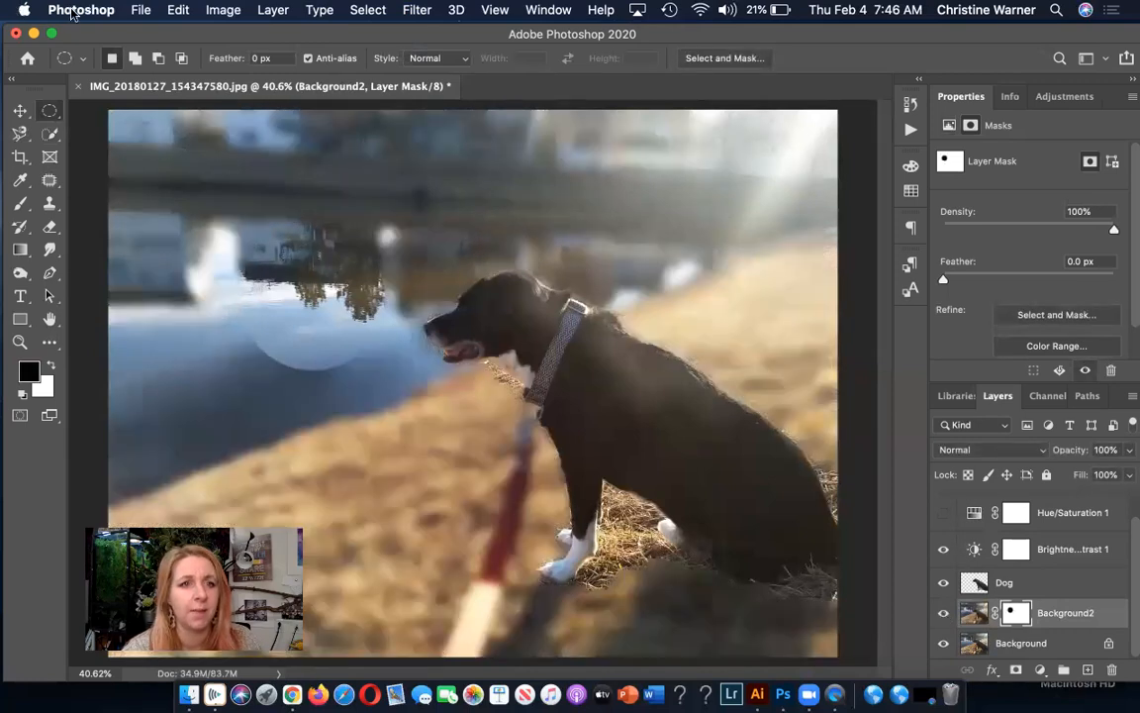
Undo the circular fill on the mask, clear the selection, and delete Background2's layer mask without applying it.
left_click(168, 11)
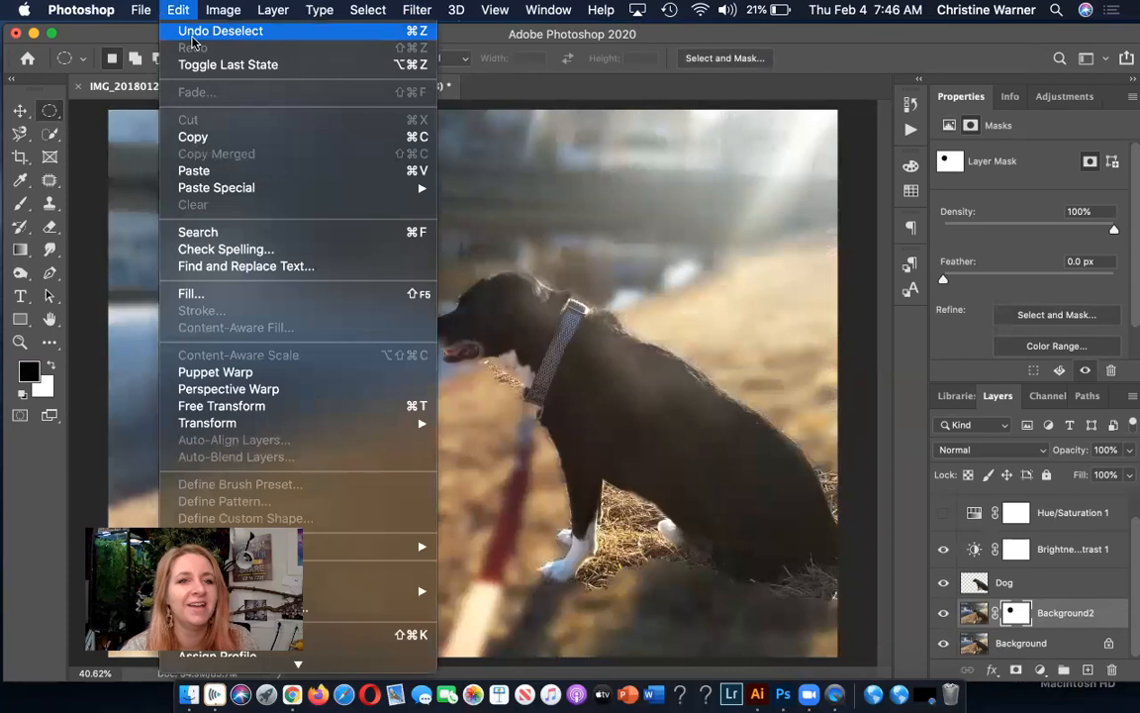
left_click(190, 31)
left_click(179, 11)
left_click(179, 10)
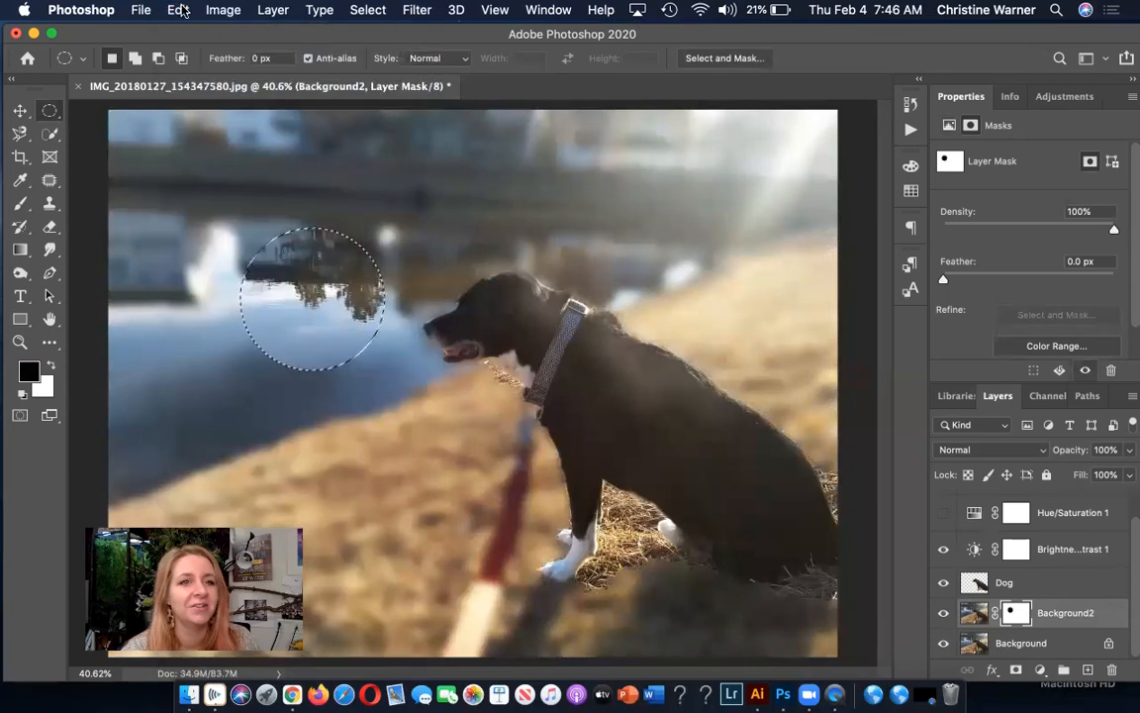
left_click(179, 11)
left_click(192, 31)
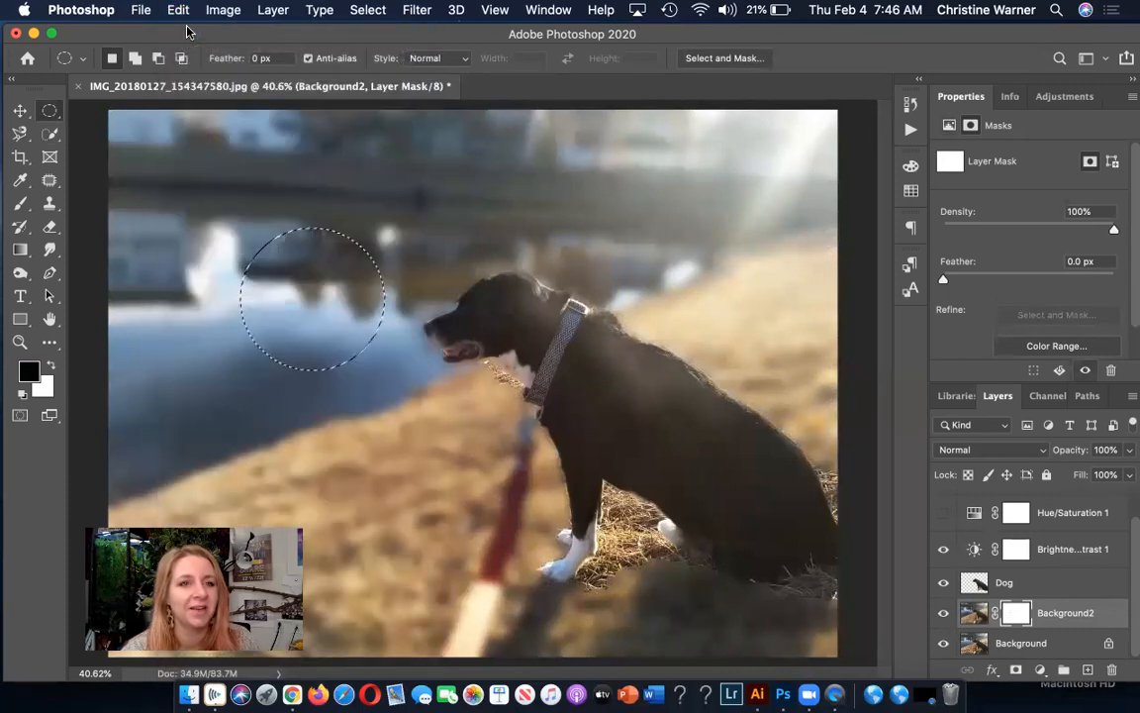
key("super+d")
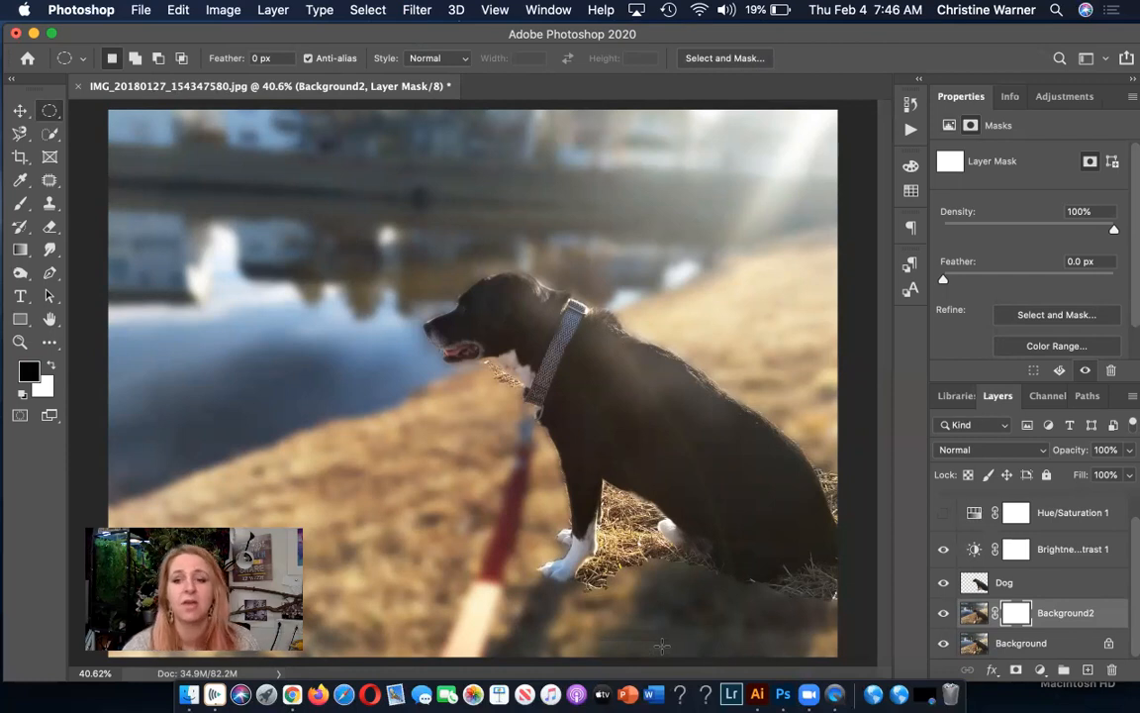
left_click_drag(1022, 617, 1109, 670)
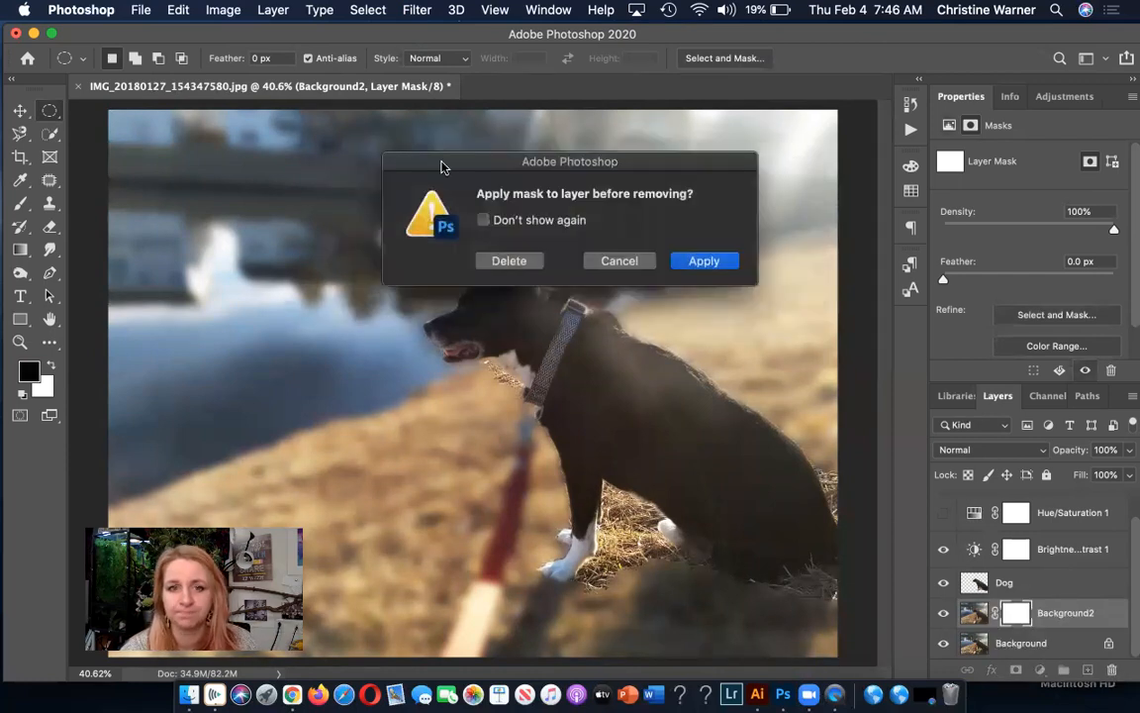
left_click(509, 260)
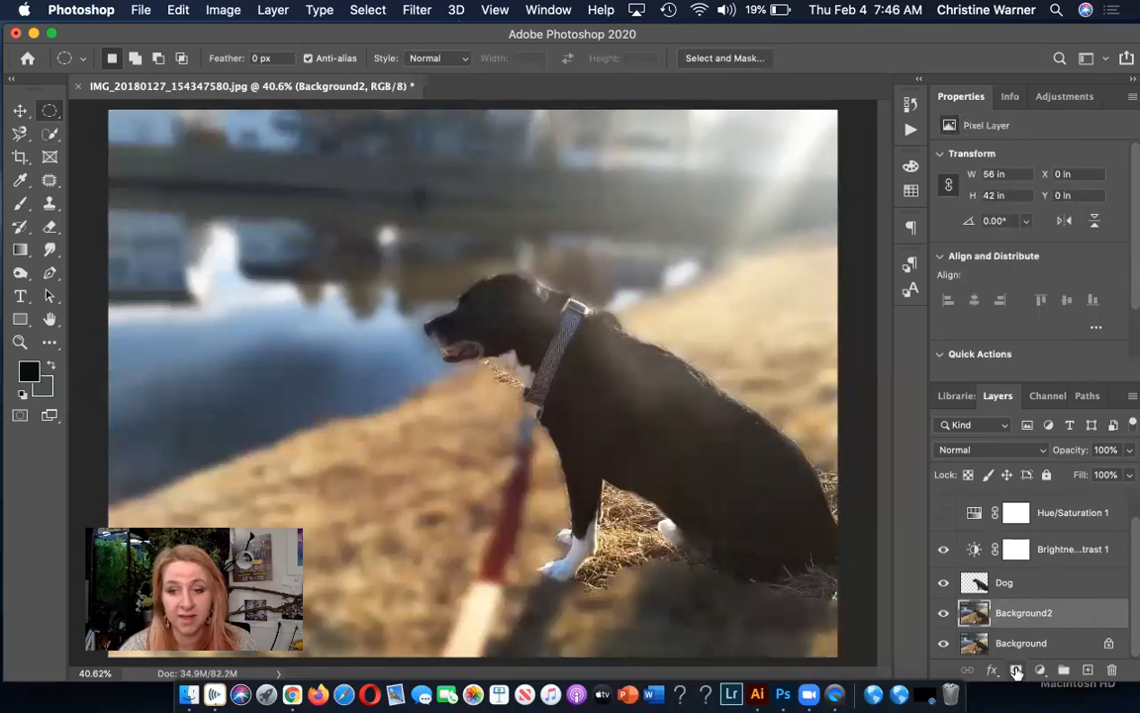
Add a new layer mask to Background2 and draw a linear gradient on it from black at the image's bottom to white at its top.
left_click(1017, 672)
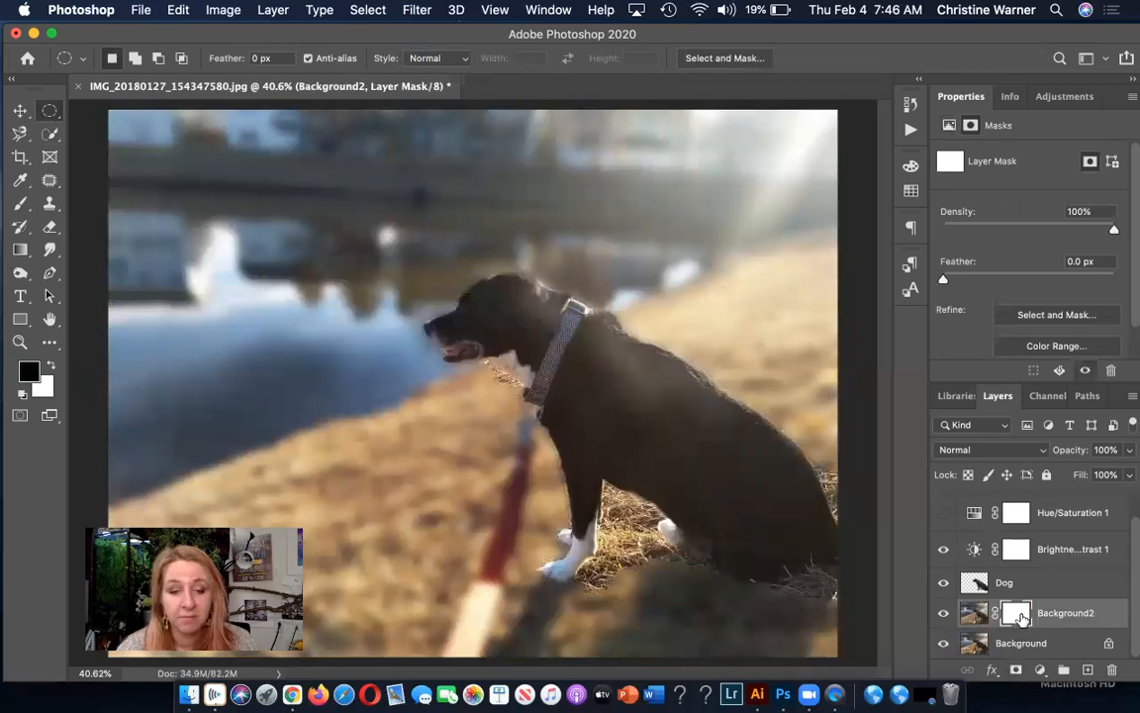
left_click(20, 250)
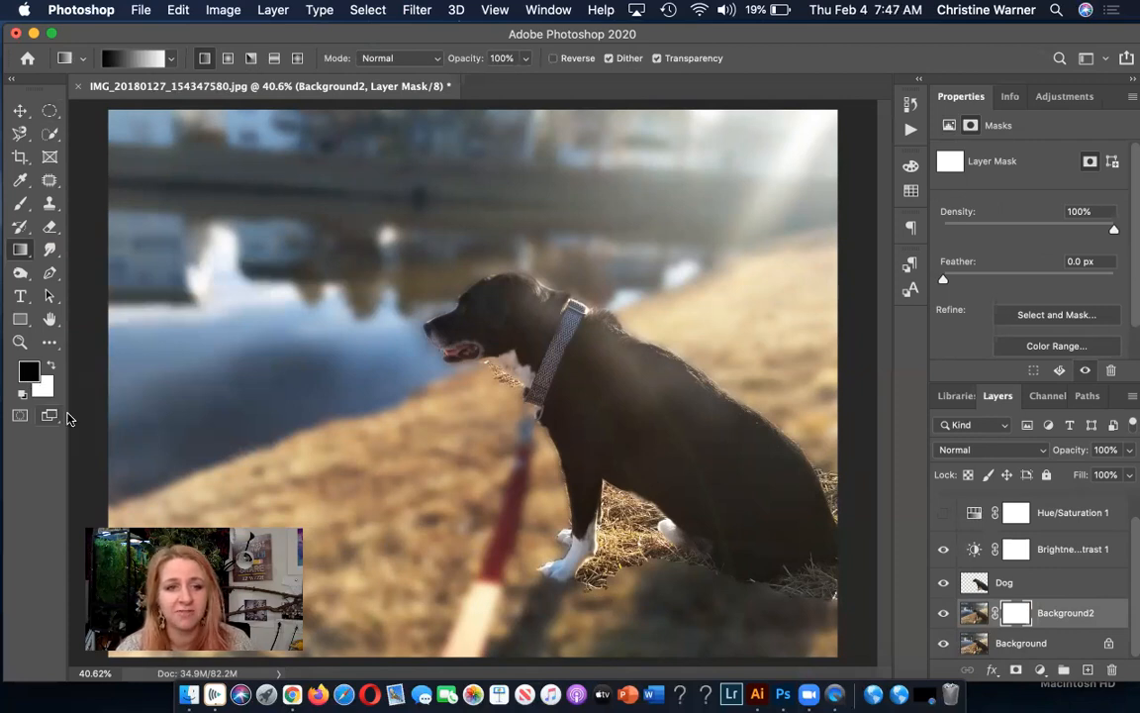
left_click_drag(405, 320, 387, 301)
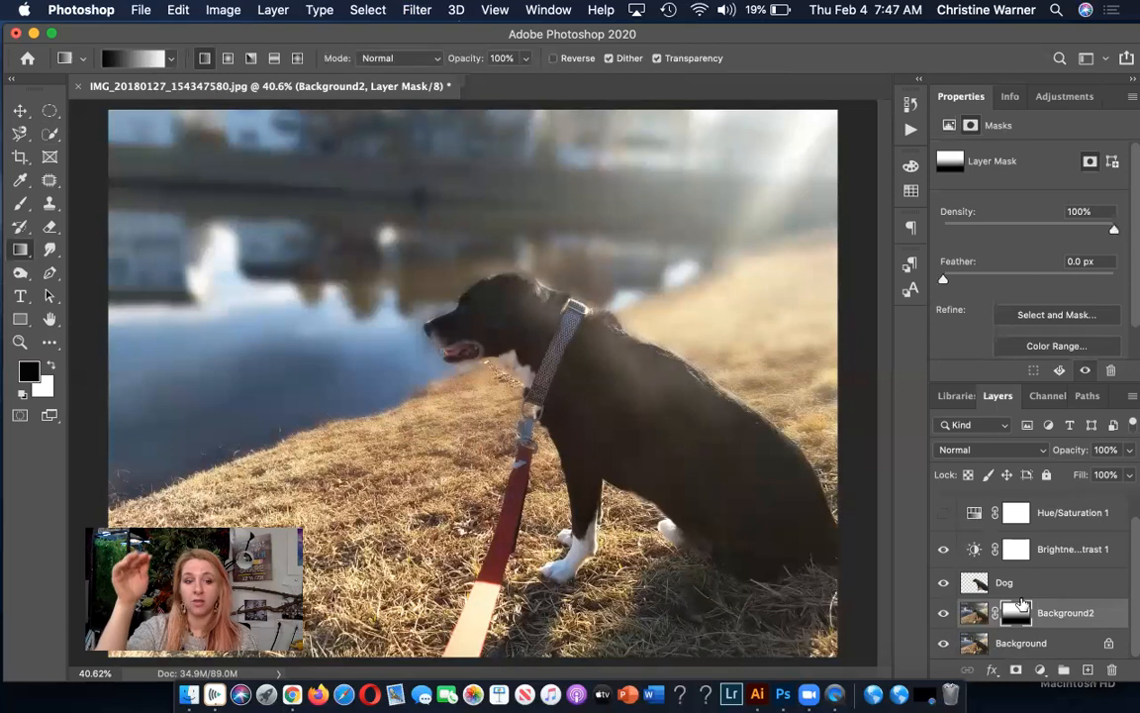
Rename the Background2 layer as Blur.
double_click(1057, 613)
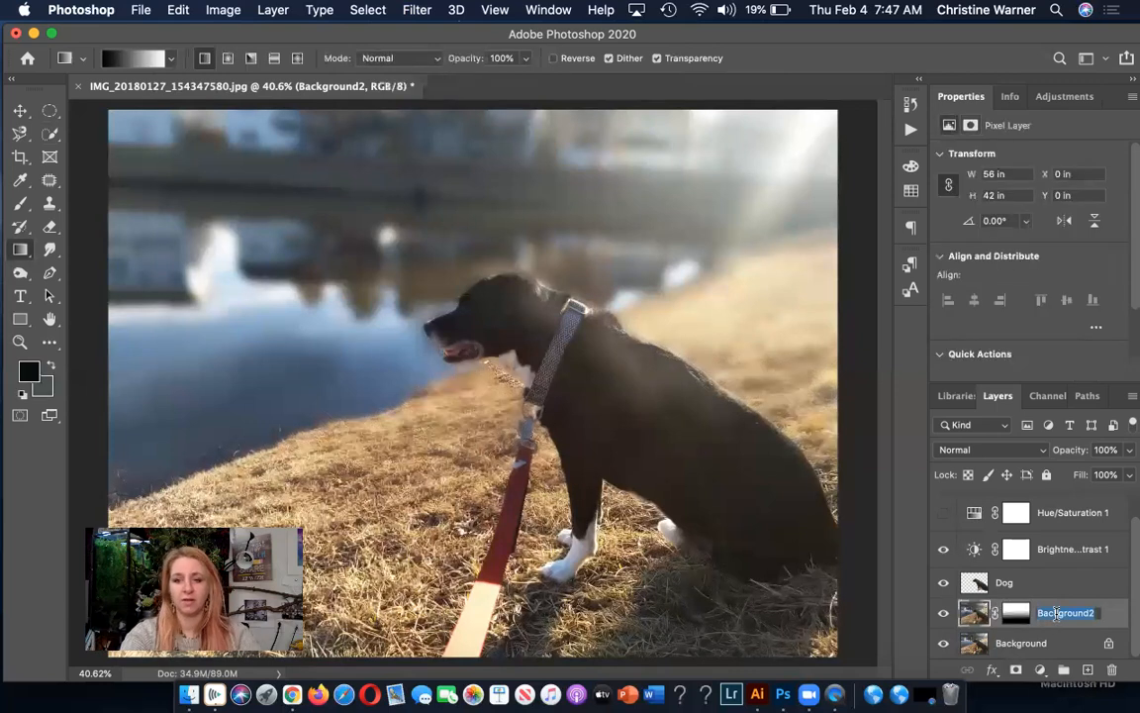
type("Blur")
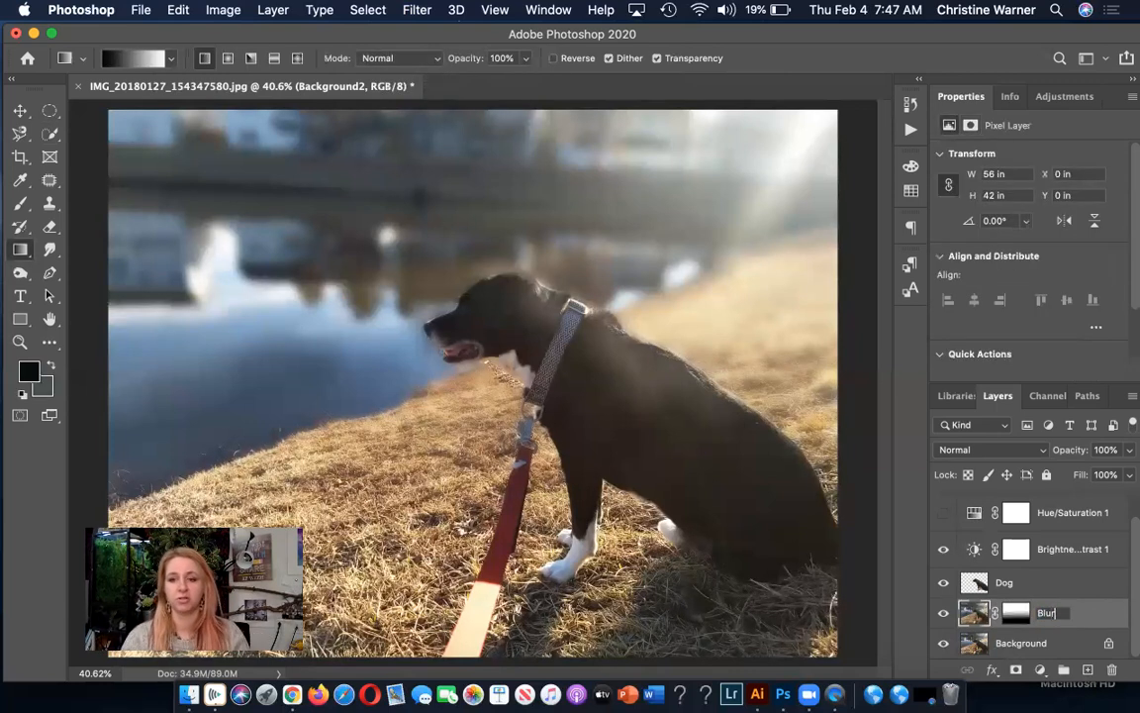
key("Return")
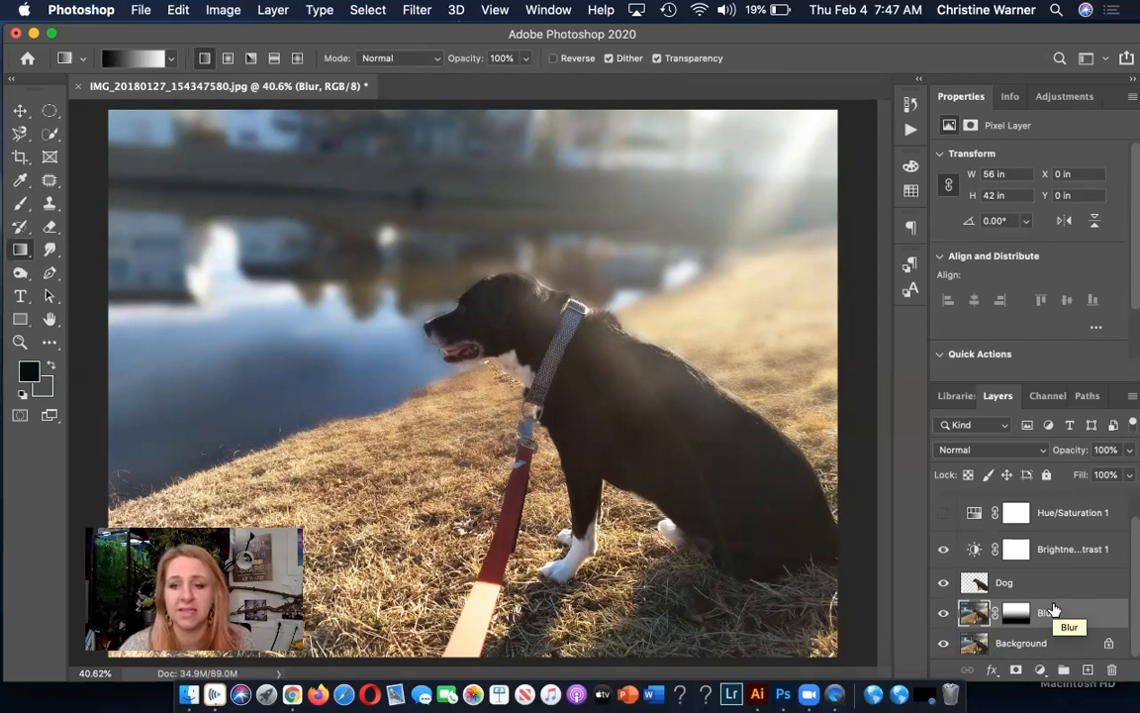
Add a Photo Filter adjustment layer above Black & White 1 with Warming Filter (85) at 60% density.
scroll(1057, 564, "up", 1)
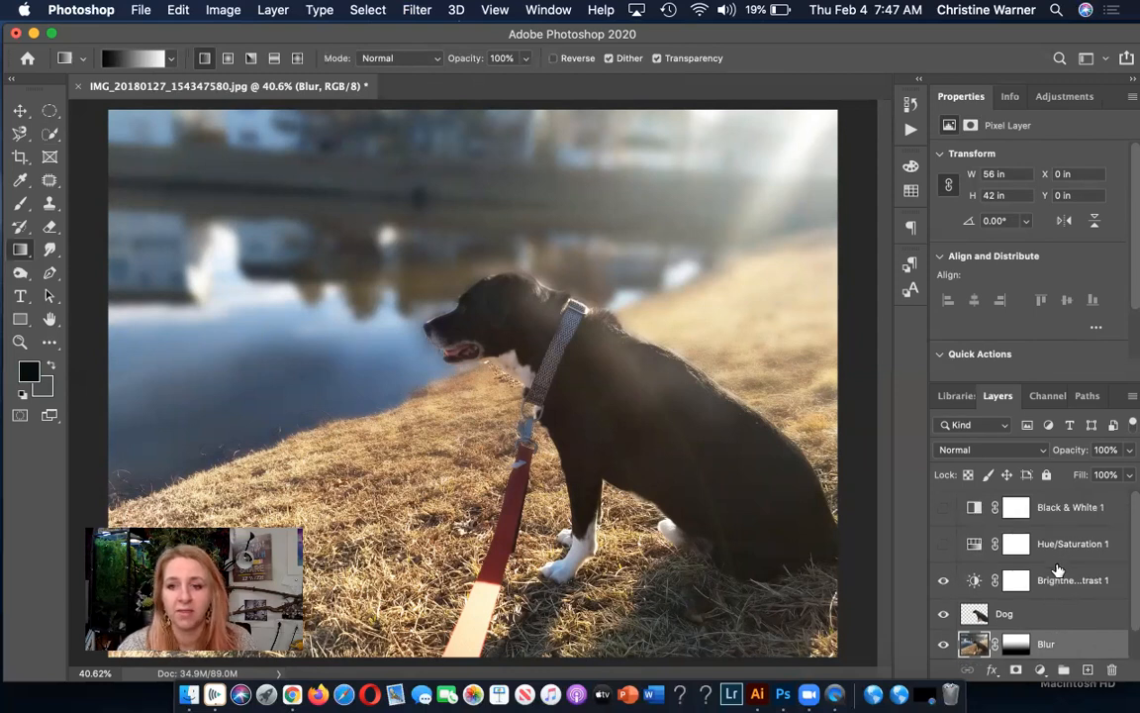
left_click(1075, 515)
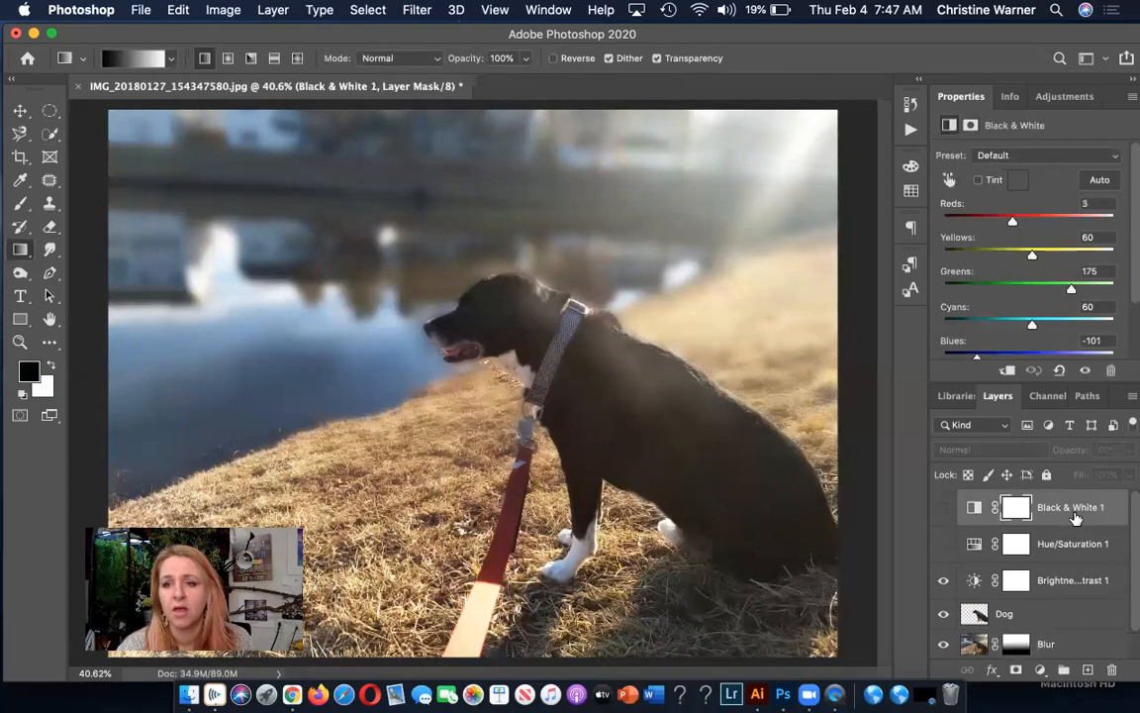
left_click(1066, 98)
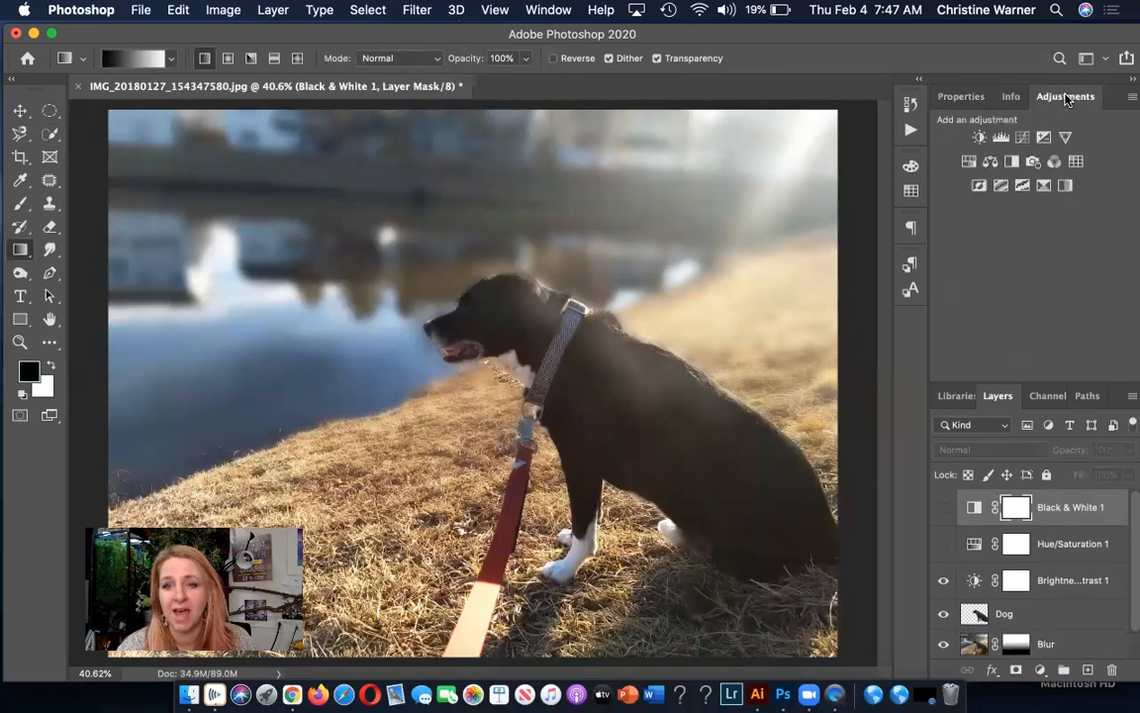
left_click(1033, 161)
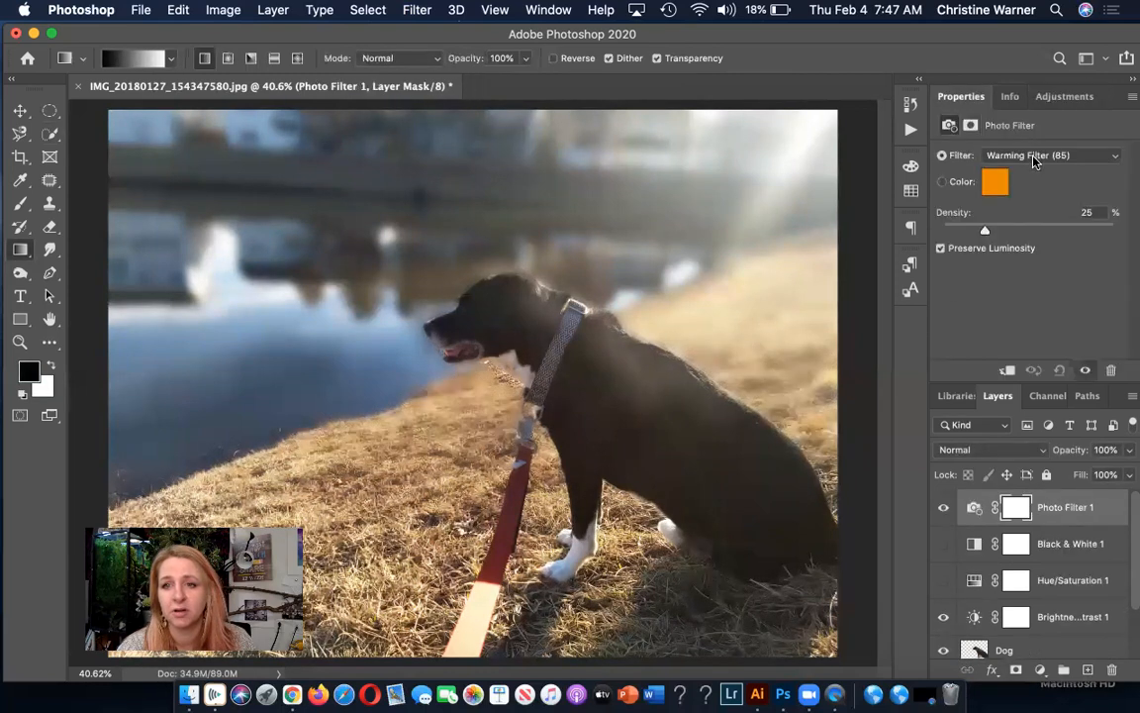
left_click_drag(1000, 235, 1047, 243)
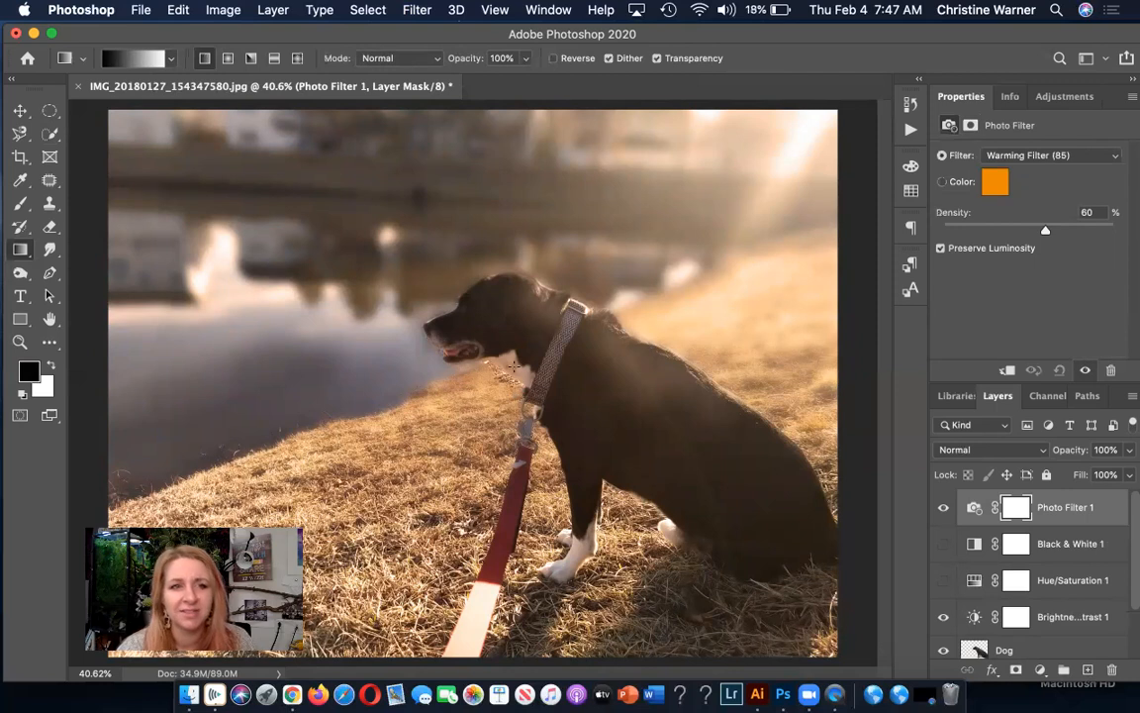
Try shifting the blurred background sideways with the Move tool, and undo the move.
left_click(20, 110)
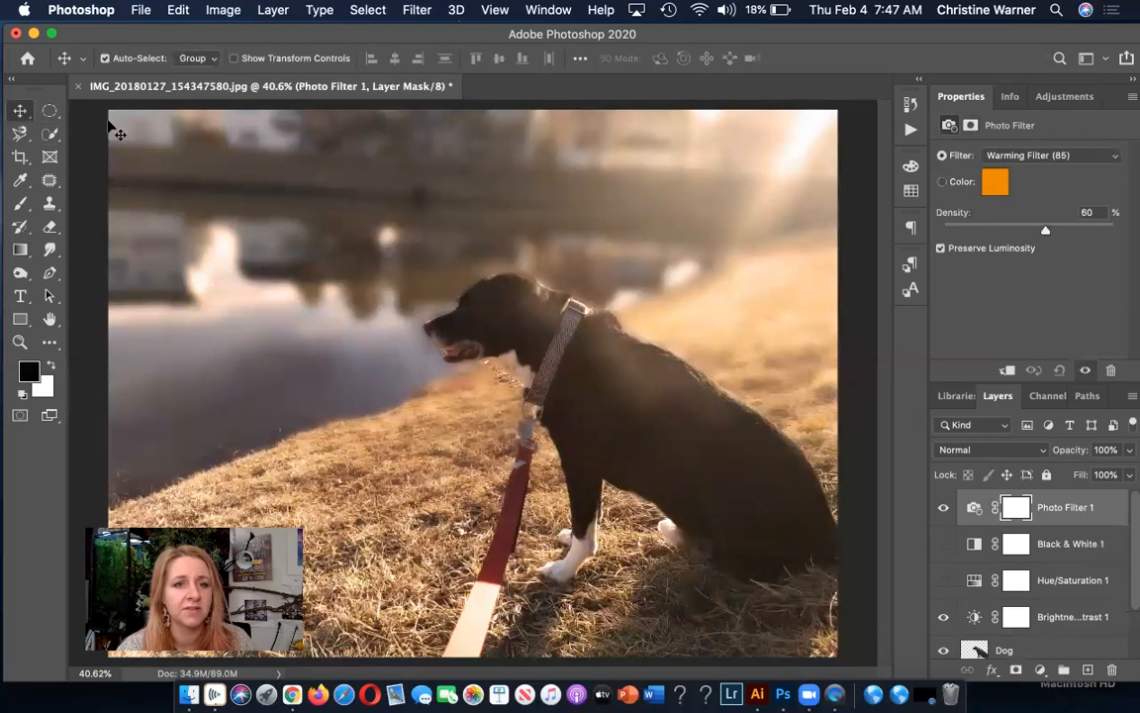
left_click_drag(502, 432, 365, 438)
key("super+z")
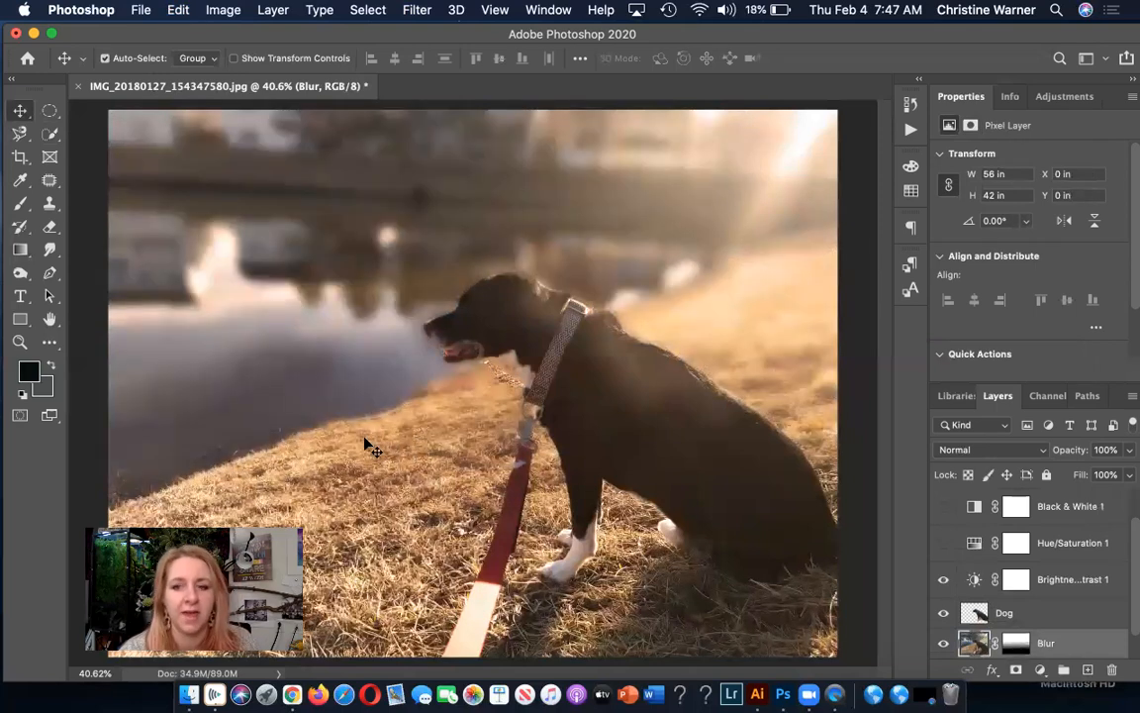
Select the Dog layer, try moving the cut-out dog slightly within the photo, and undo the move.
left_click(1025, 619)
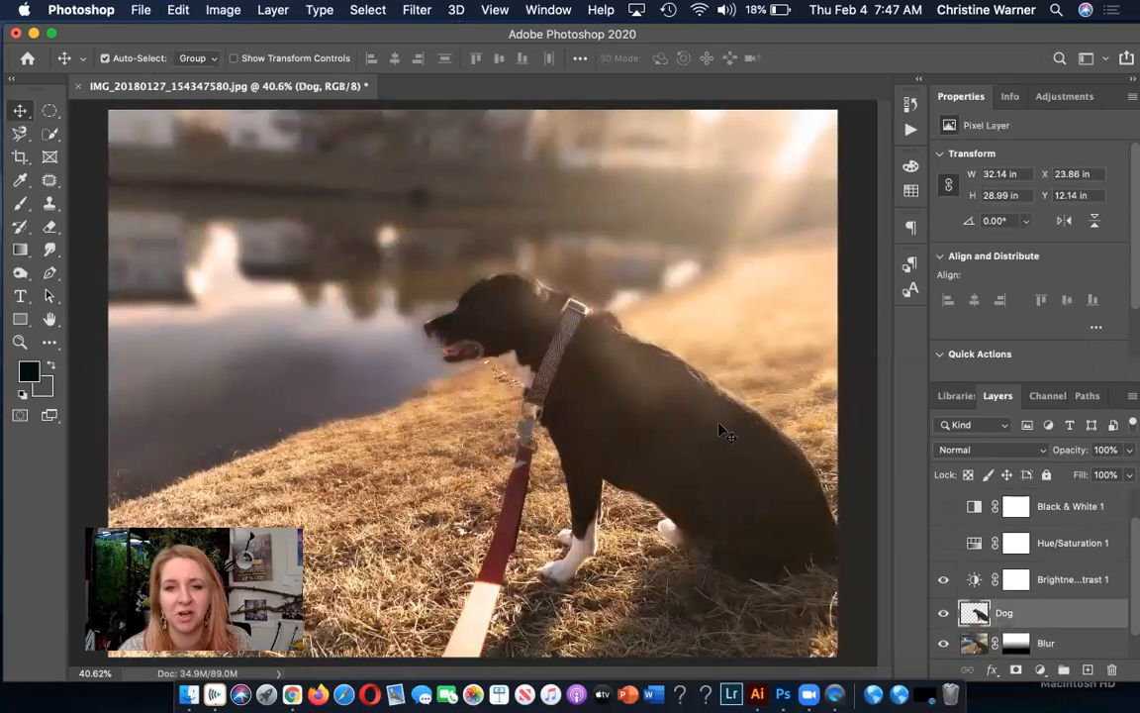
left_click_drag(723, 432, 649, 447)
key("super+z")
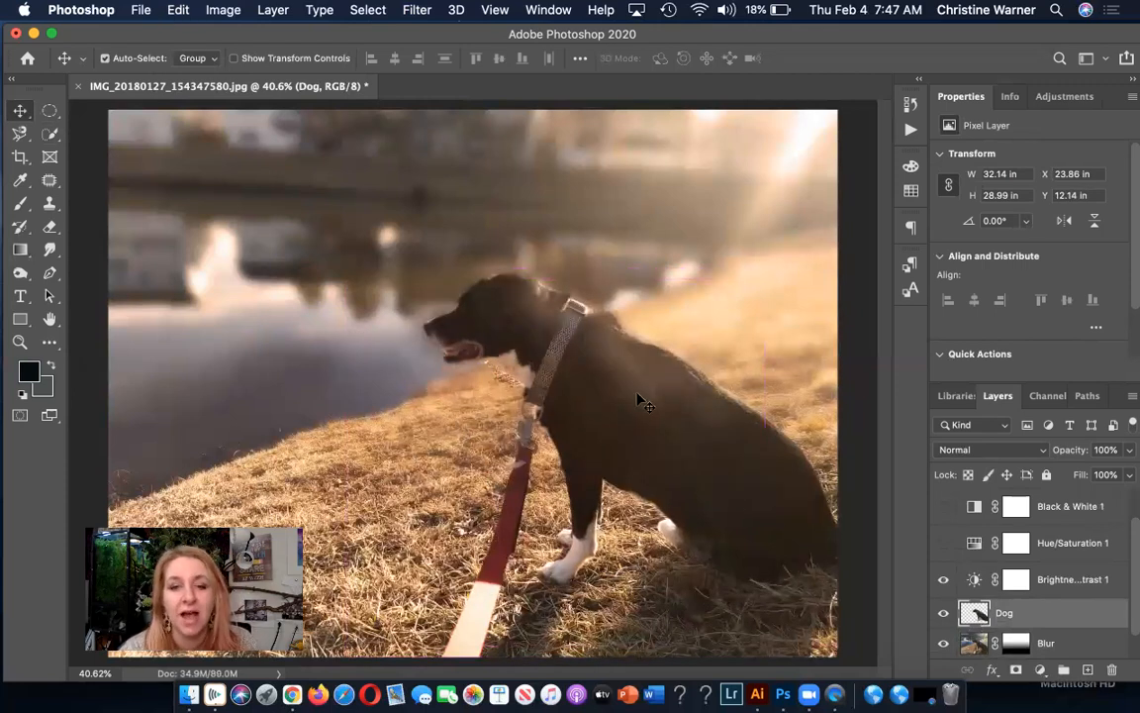
Erase the leftover sharp grass fringe beneath the dog's chin on the Dog layer with the Eraser tool.
scroll(639, 403, "up", 5)
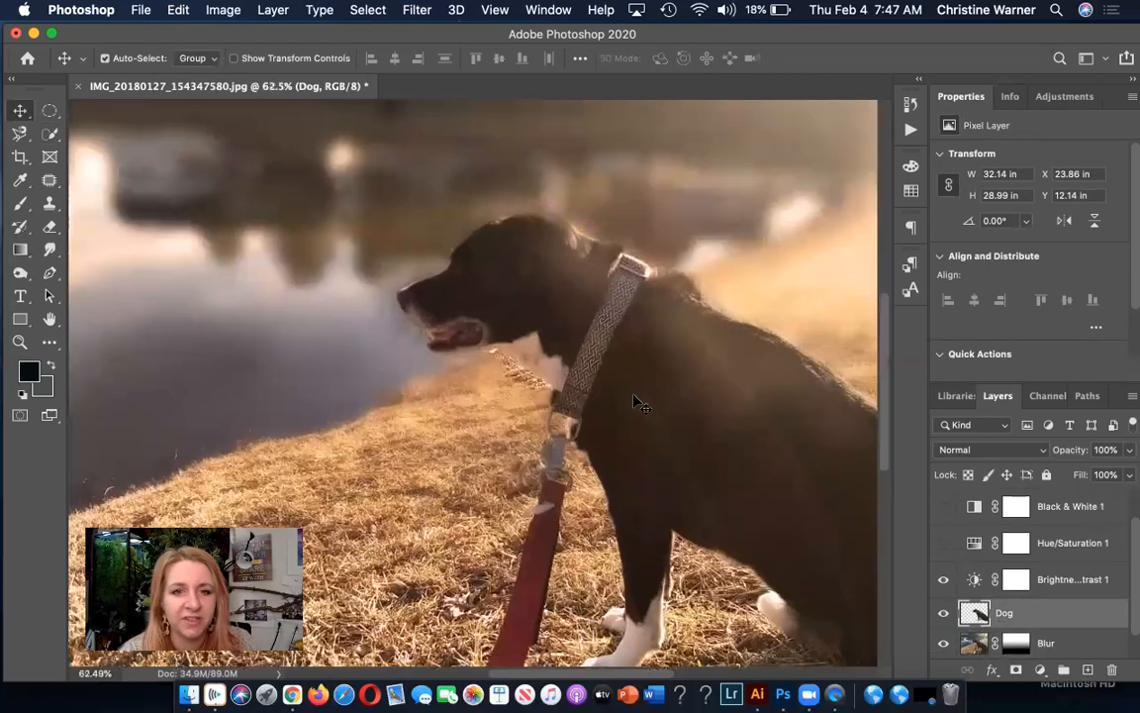
scroll(638, 402, "up", 2)
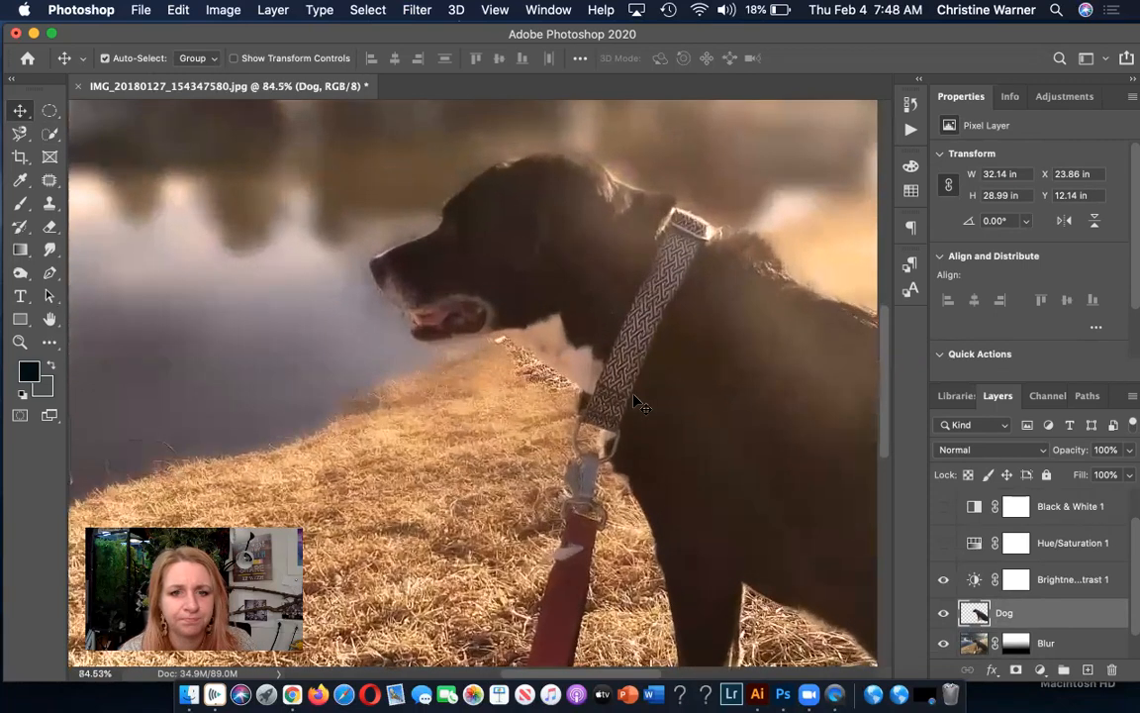
scroll(639, 403, "up", 2)
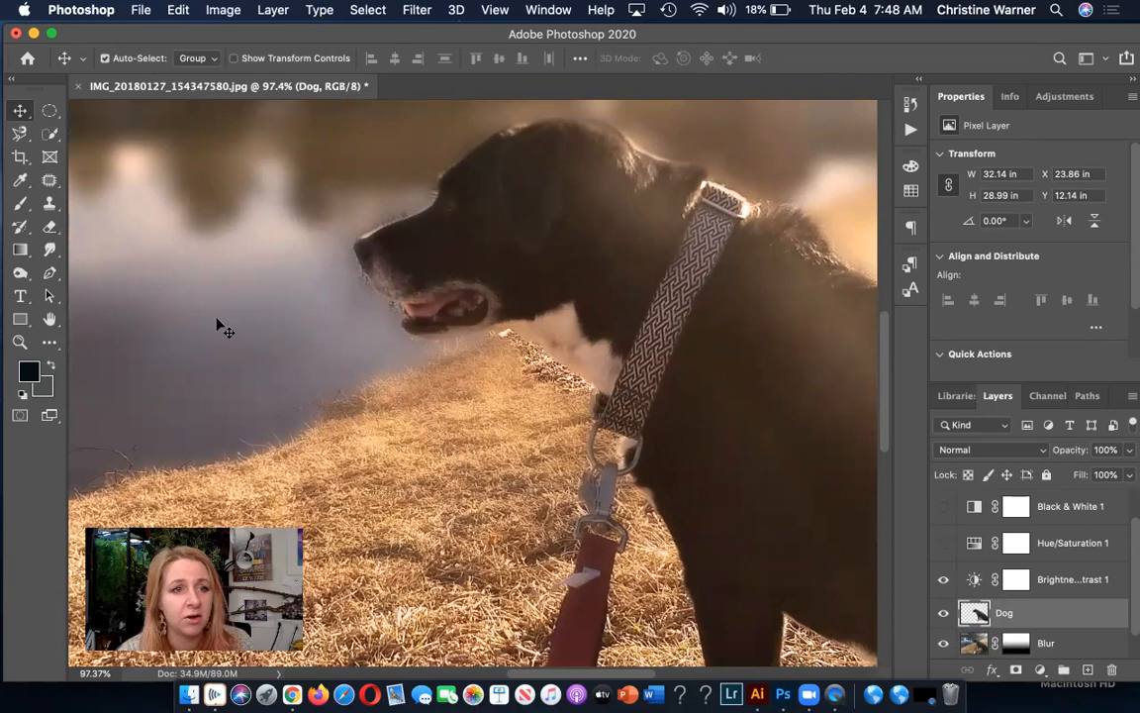
left_click(47, 225)
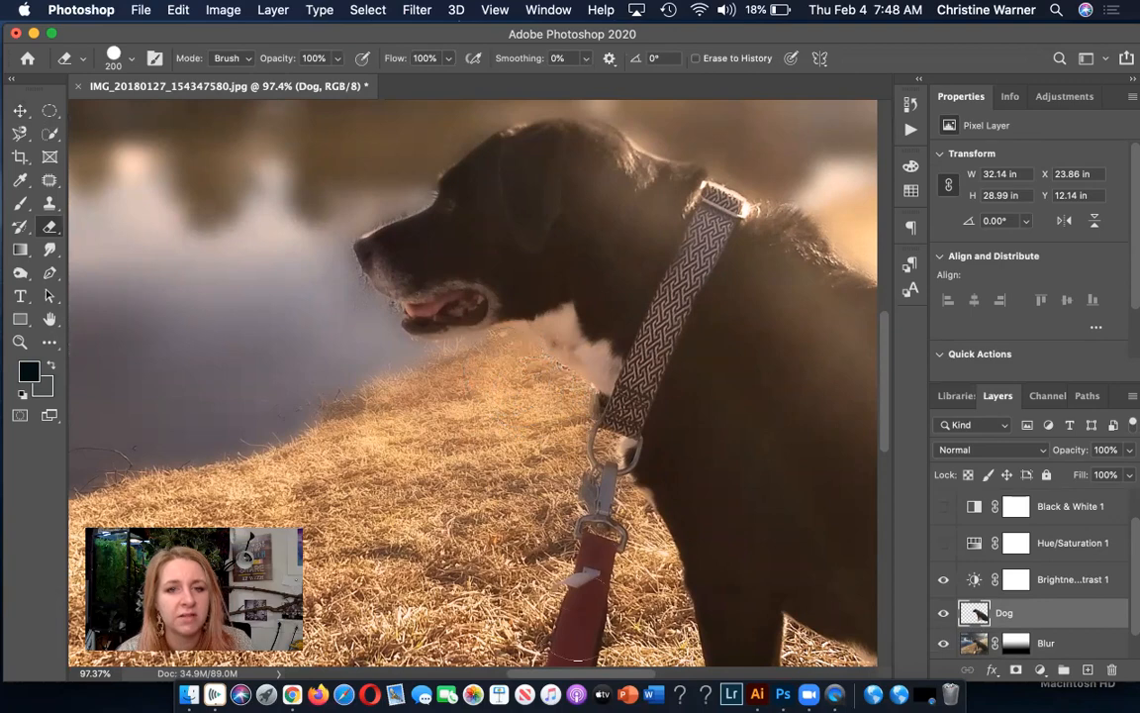
scroll(475, 382, "down", 6)
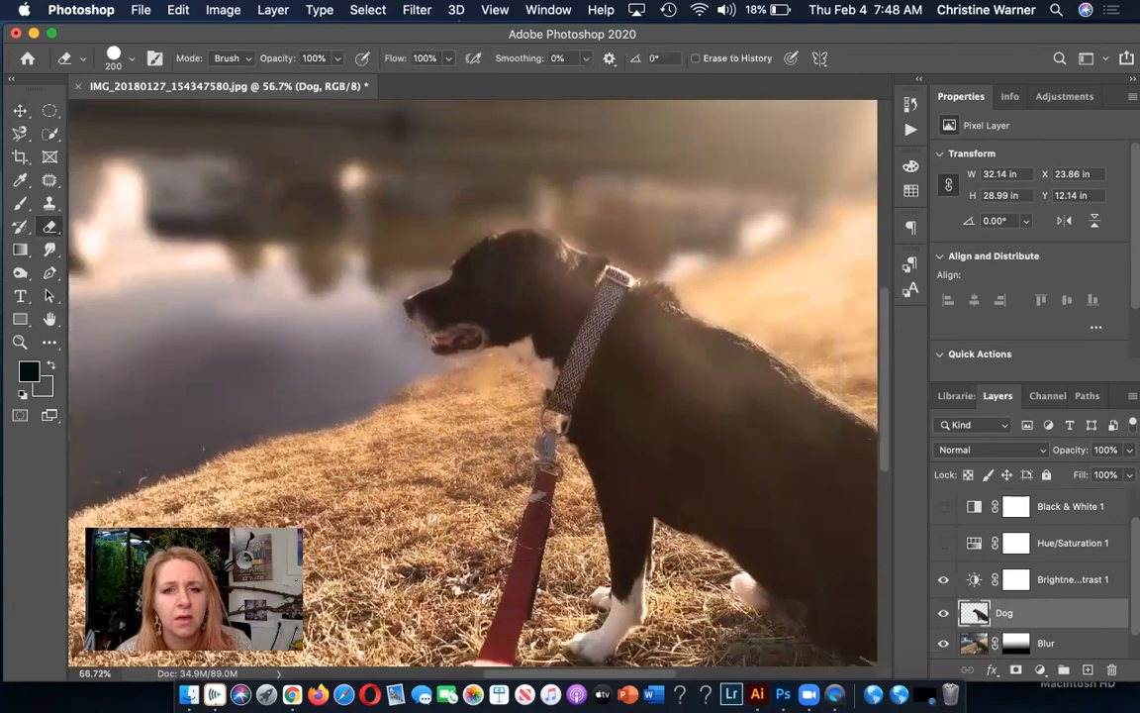
scroll(471, 376, "down", 3)
scroll(480, 374, "down", 2)
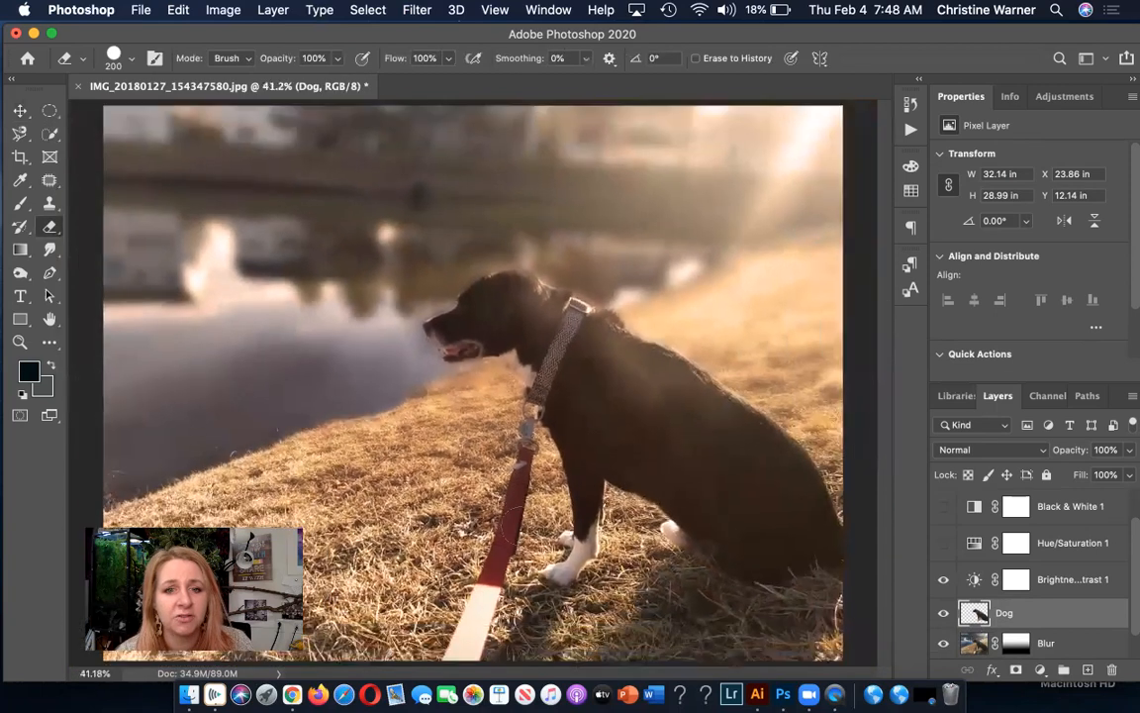